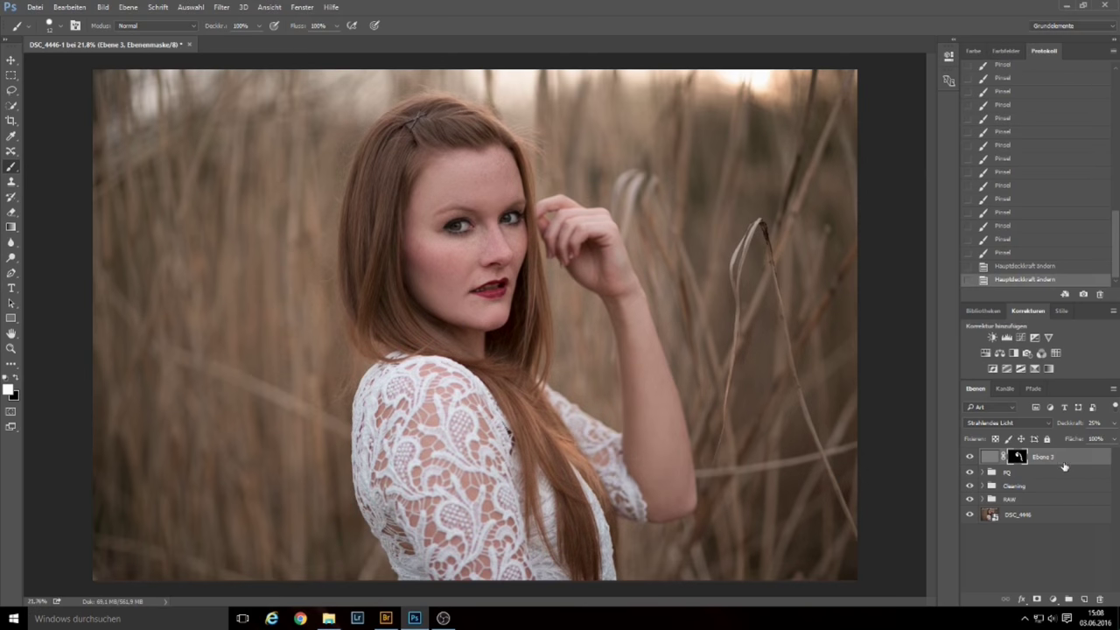
- Move Ebene 3 into a new group named HAUT and collapse it
{"action": "mouse_move", "coordinate": [1070, 464]}
{"action": "left_mouse_down"}
{"action": "mouse_move", "coordinate": [1079, 585]}
{"action": "mouse_move", "coordinate": [1068, 598]}
{"action": "left_mouse_up"}
{"action": "double_click", "coordinate": [1024, 456]}
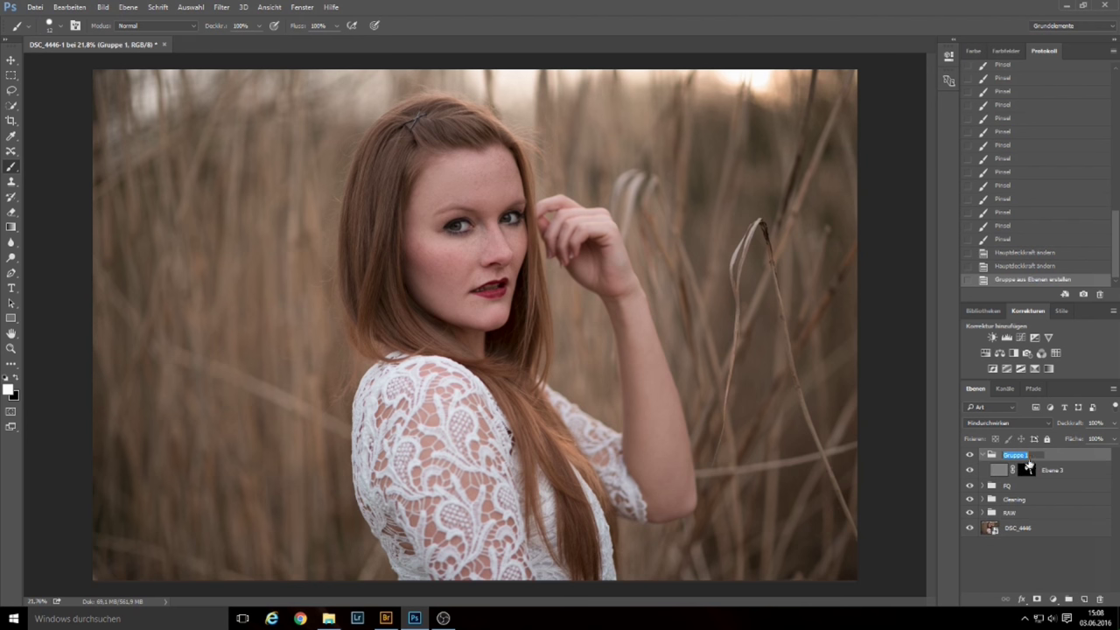
{"action": "type", "text": "HAUT"}
{"action": "key", "text": "Return"}
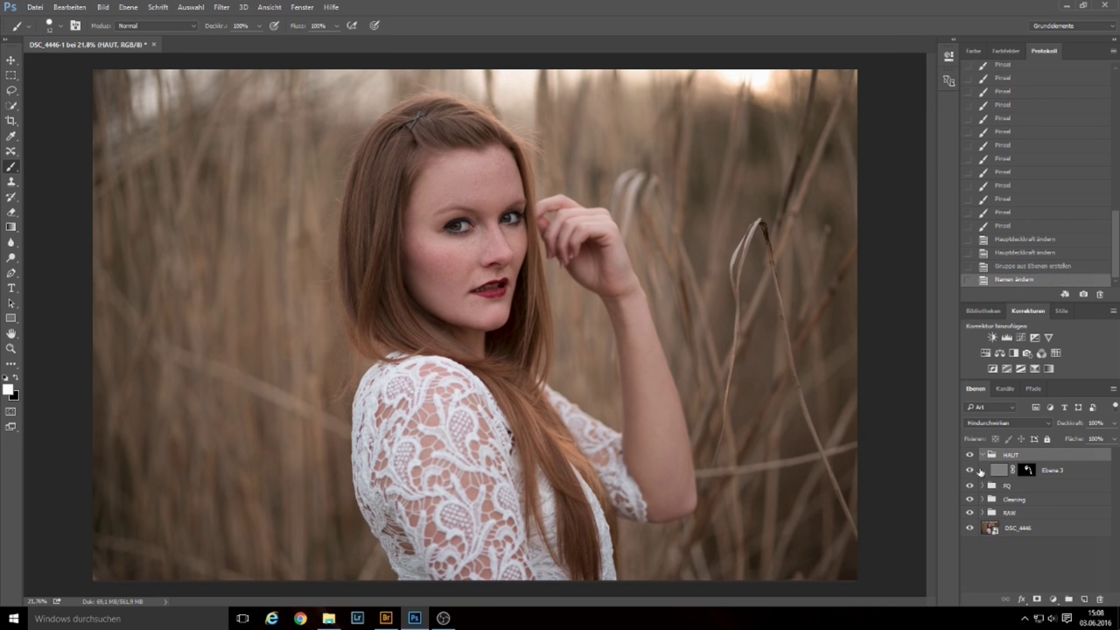
{"action": "left_click", "coordinate": [983, 455]}
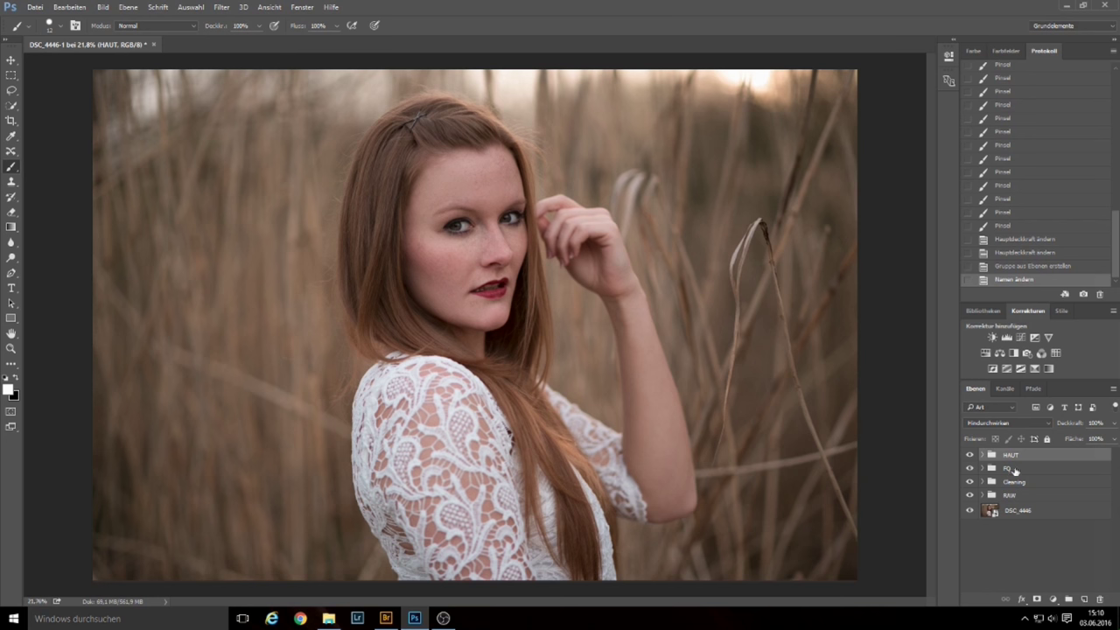
- Create a Weiches Licht layer named WEICH filled with neutral 50% grey
{"action": "left_click", "coordinate": [1084, 600], "text": "alt"}
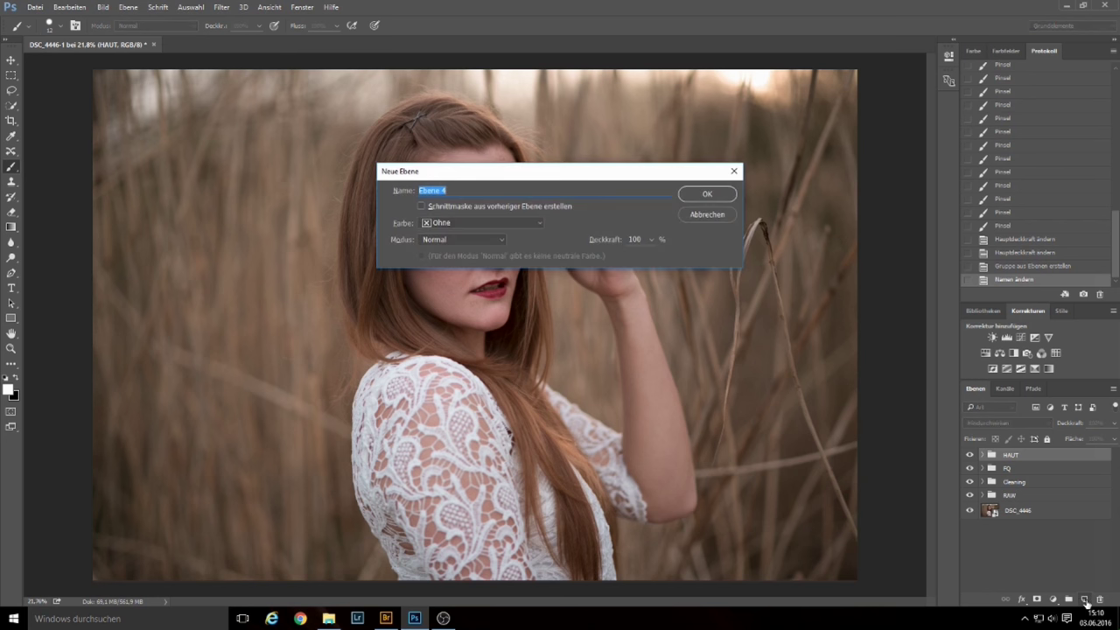
{"action": "left_click", "coordinate": [494, 239]}
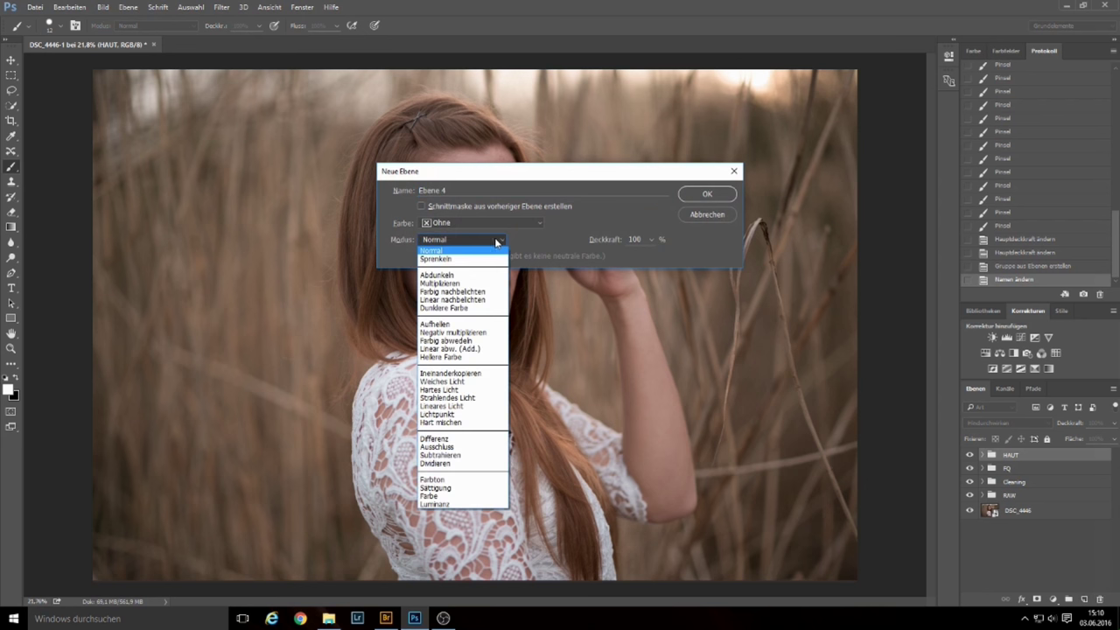
{"action": "left_click", "coordinate": [467, 385]}
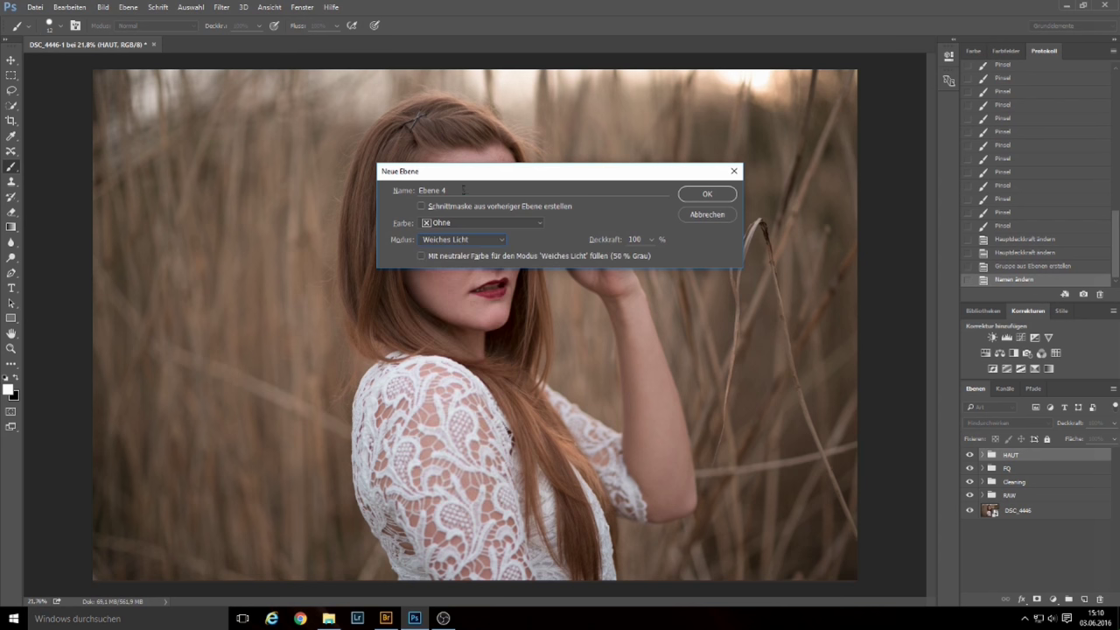
{"action": "type", "text": "EWEICH"}
{"action": "key", "text": "BackSpace"}
{"action": "key", "text": "BackSpace"}
{"action": "key", "text": "BackSpace"}
{"action": "key", "text": "BackSpace"}
{"action": "key", "text": "BackSpace"}
{"action": "type", "text": "WEICH"}
{"action": "left_click", "coordinate": [421, 255]}
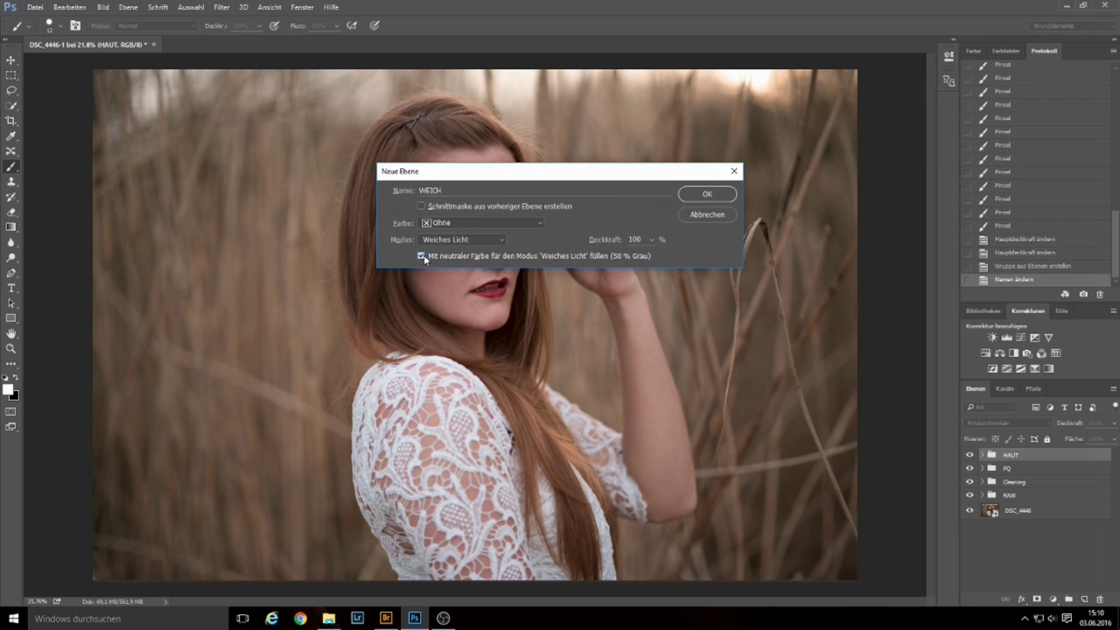
{"action": "left_click", "coordinate": [707, 195]}
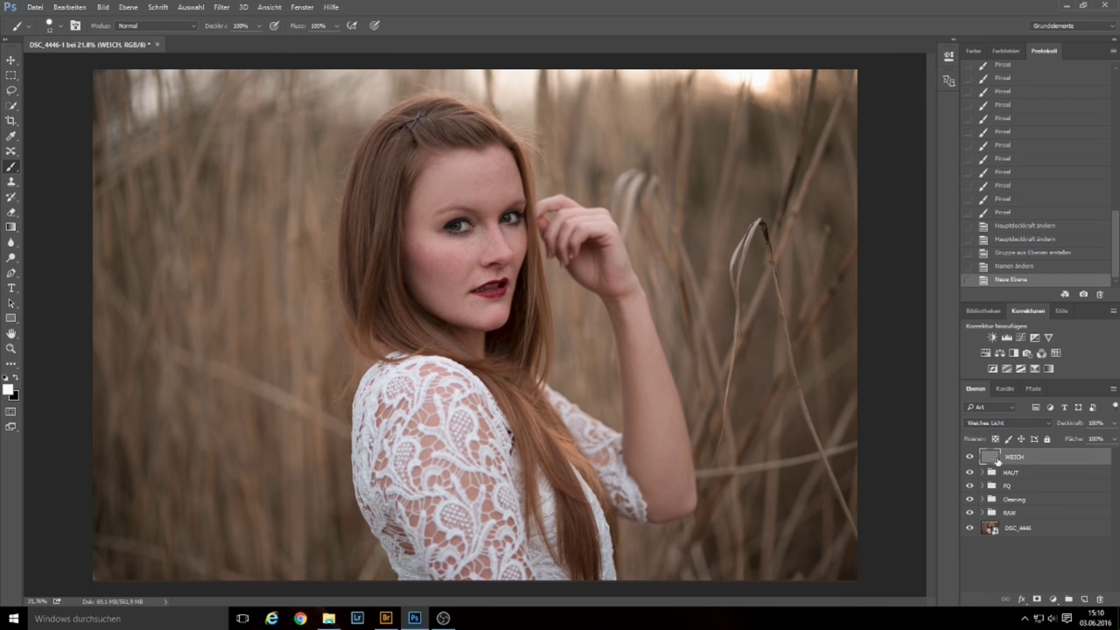
{"action": "left_click", "coordinate": [1084, 600], "text": "alt"}
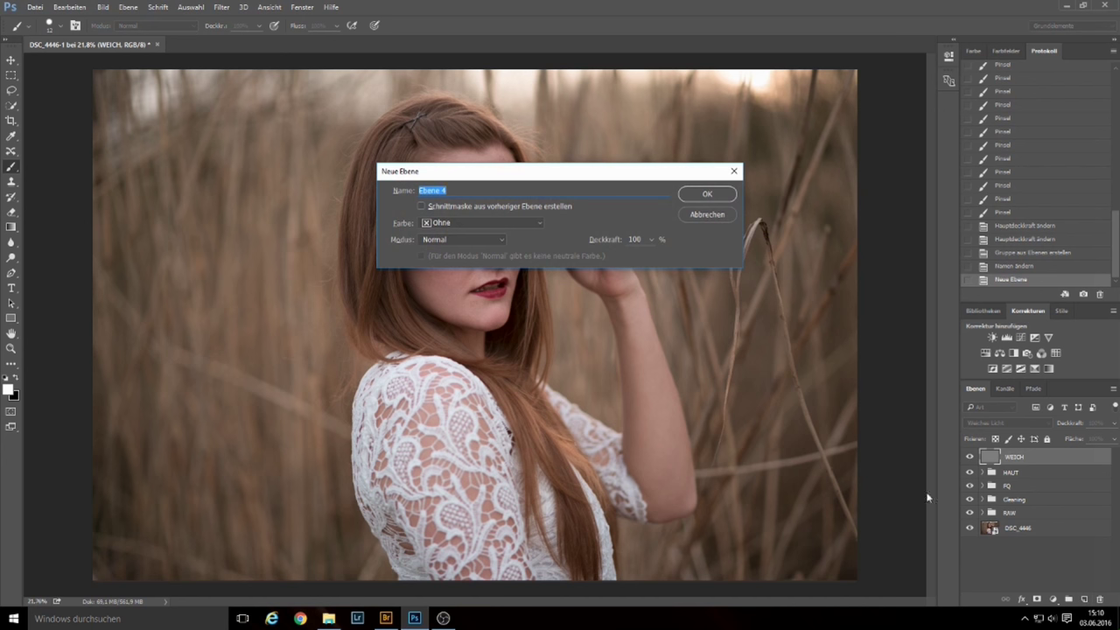
- Create an Ineinanderkopieren layer named HART filled with neutral grey
{"action": "key", "text": "BackSpace"}
{"action": "type", "text": "HART"}
{"action": "left_click", "coordinate": [499, 239]}
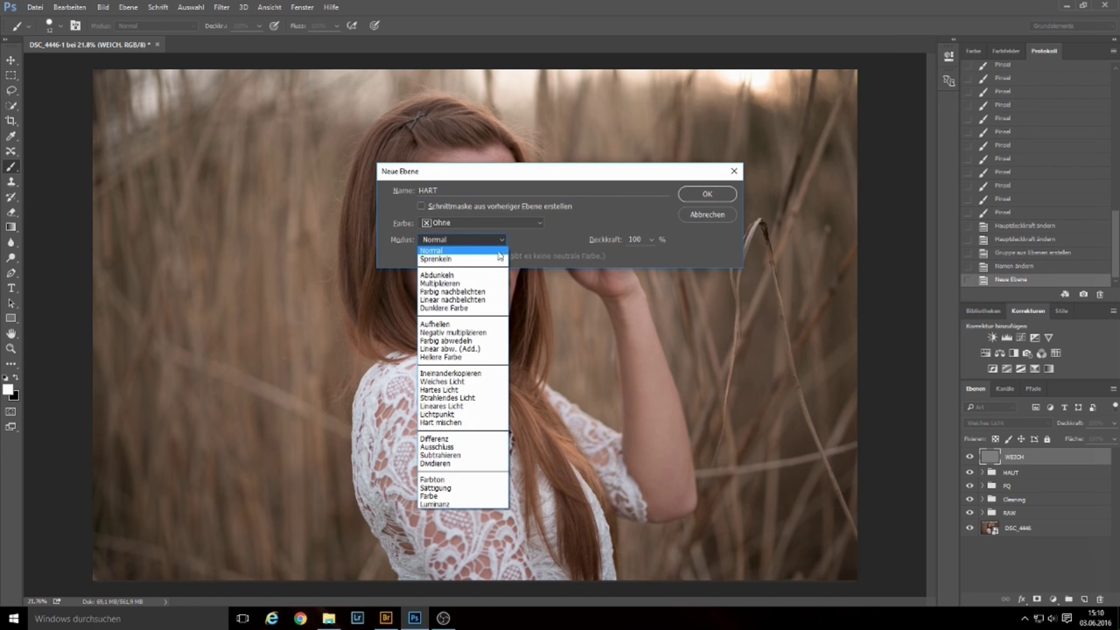
{"action": "left_click", "coordinate": [470, 380]}
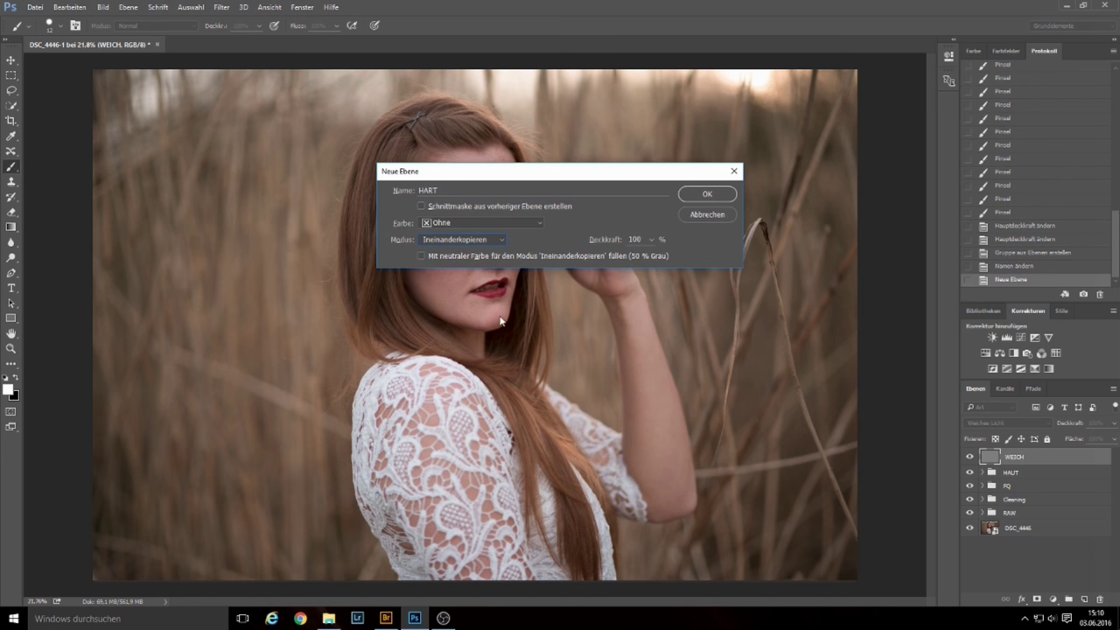
{"action": "left_click", "coordinate": [421, 256]}
{"action": "left_click", "coordinate": [716, 194]}
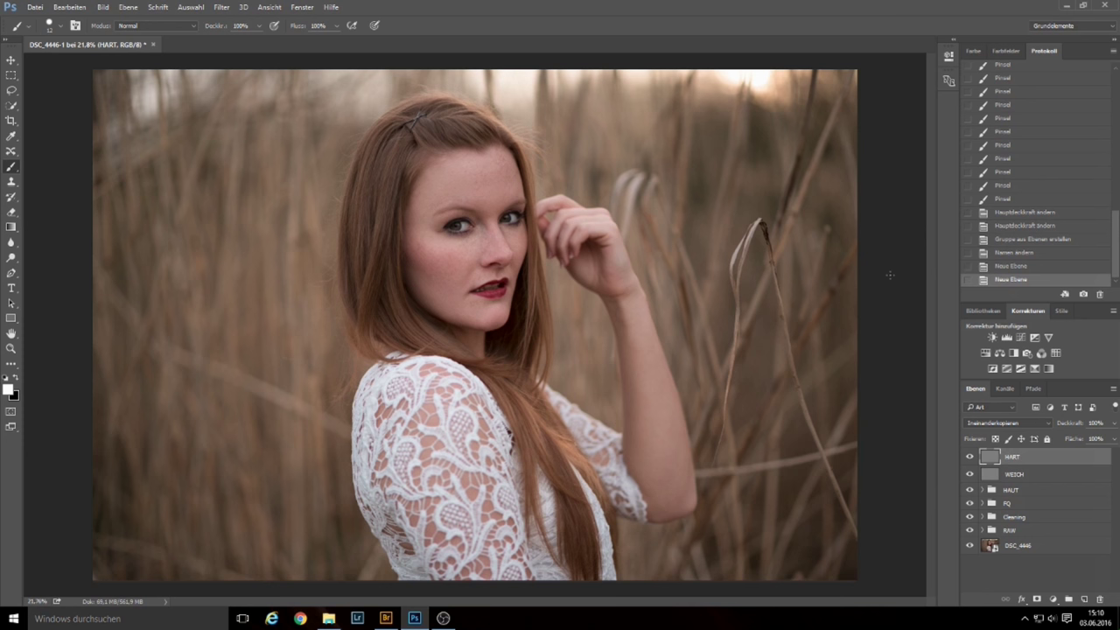
- Paint with black at 6% brush opacity and zoom in on the face
{"action": "key", "text": "x"}
{"action": "left_click", "coordinate": [259, 27]}
{"action": "left_click_drag", "start_coordinate": [260, 40], "coordinate": [218, 55]}
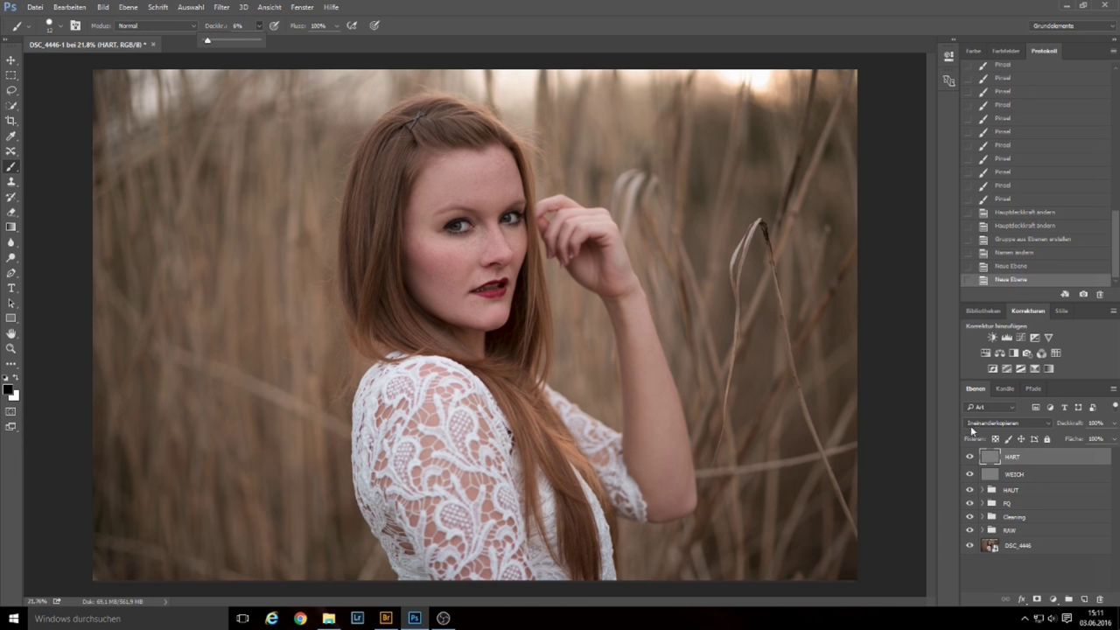
{"action": "left_click_drag", "start_coordinate": [464, 202], "coordinate": [547, 202]}
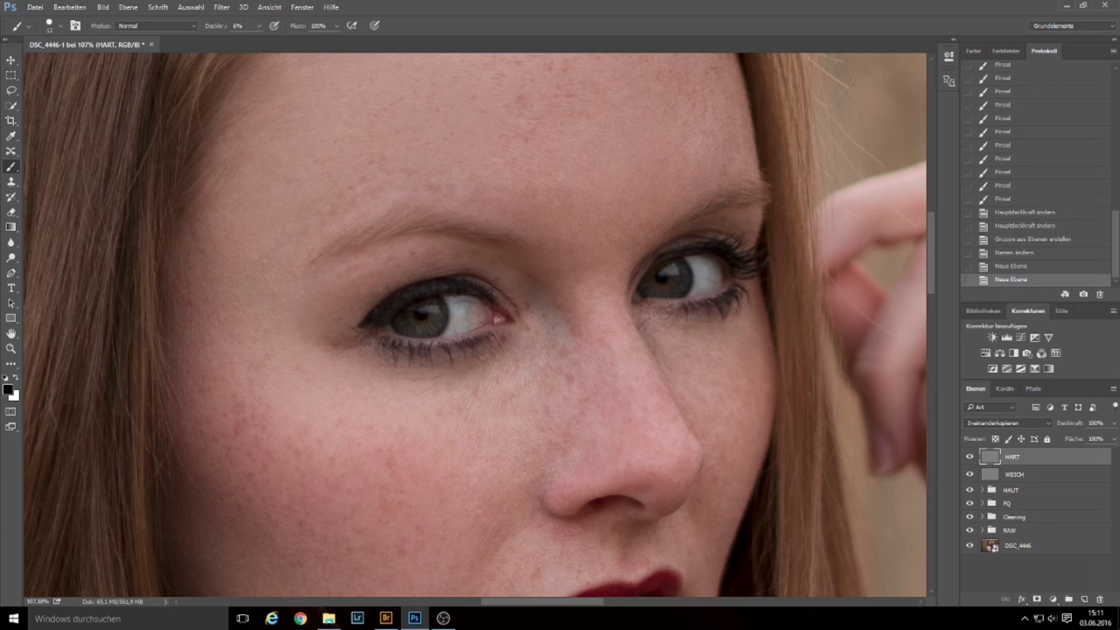
- Resize the brush for fine eye work and set its hardness to 0%
{"action": "scroll", "coordinate": [553, 329], "scroll_direction": "down", "scroll_amount": 3}
{"action": "scroll", "coordinate": [525, 298], "scroll_direction": "up", "scroll_amount": 3}
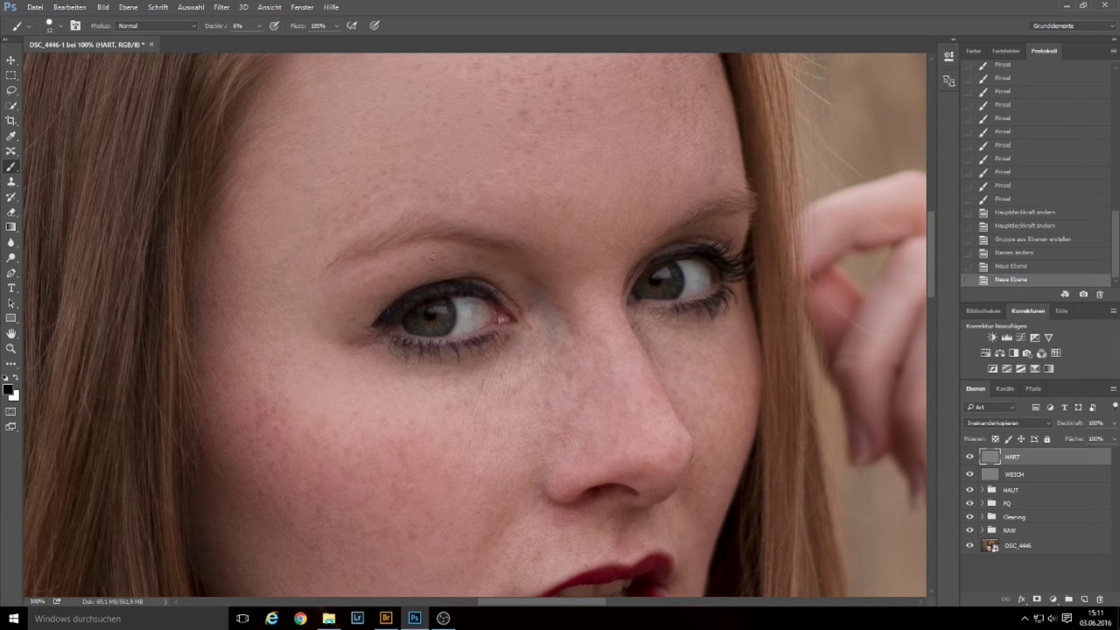
{"action": "scroll", "coordinate": [506, 317], "scroll_direction": "up", "scroll_amount": 5}
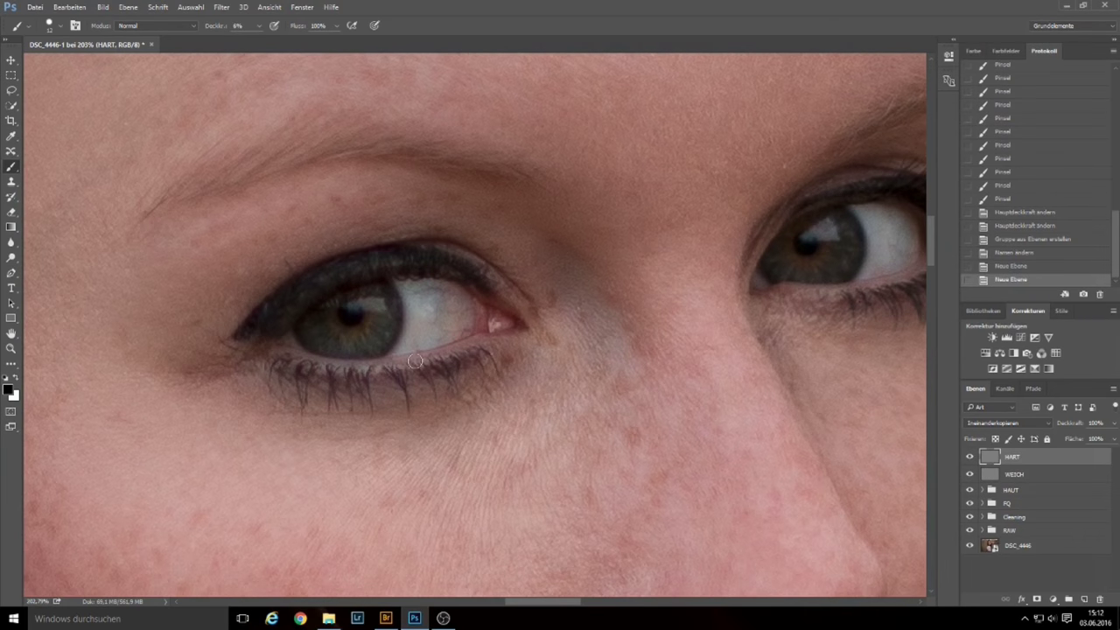
{"action": "left_click_drag", "start_coordinate": [481, 355], "coordinate": [473, 362]}
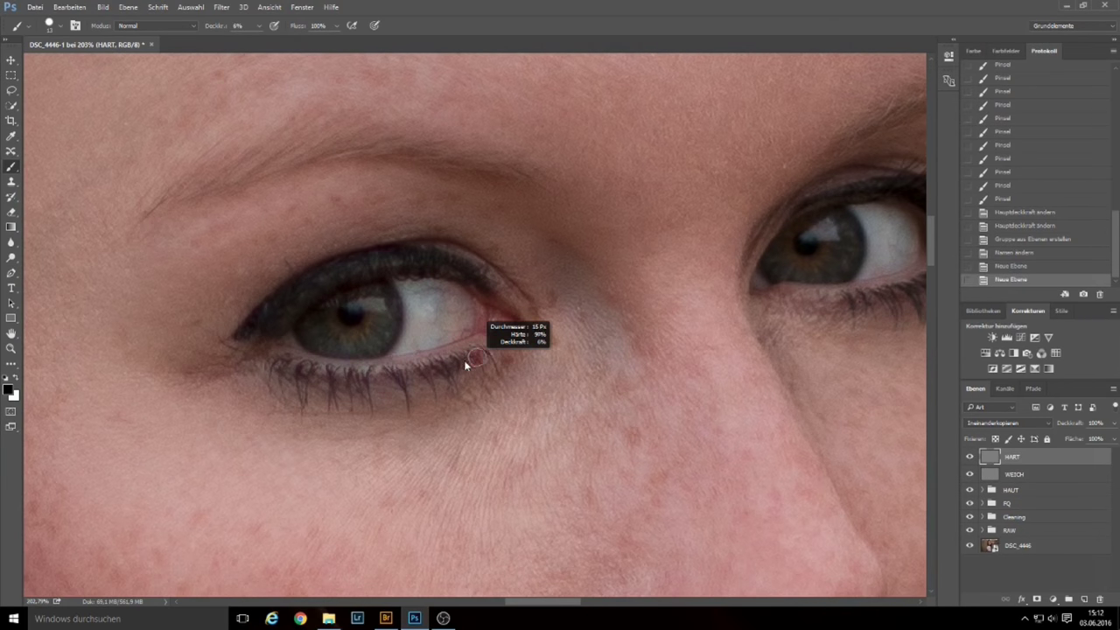
{"action": "left_click", "coordinate": [52, 29]}
{"action": "left_click_drag", "start_coordinate": [137, 89], "coordinate": [64, 91]}
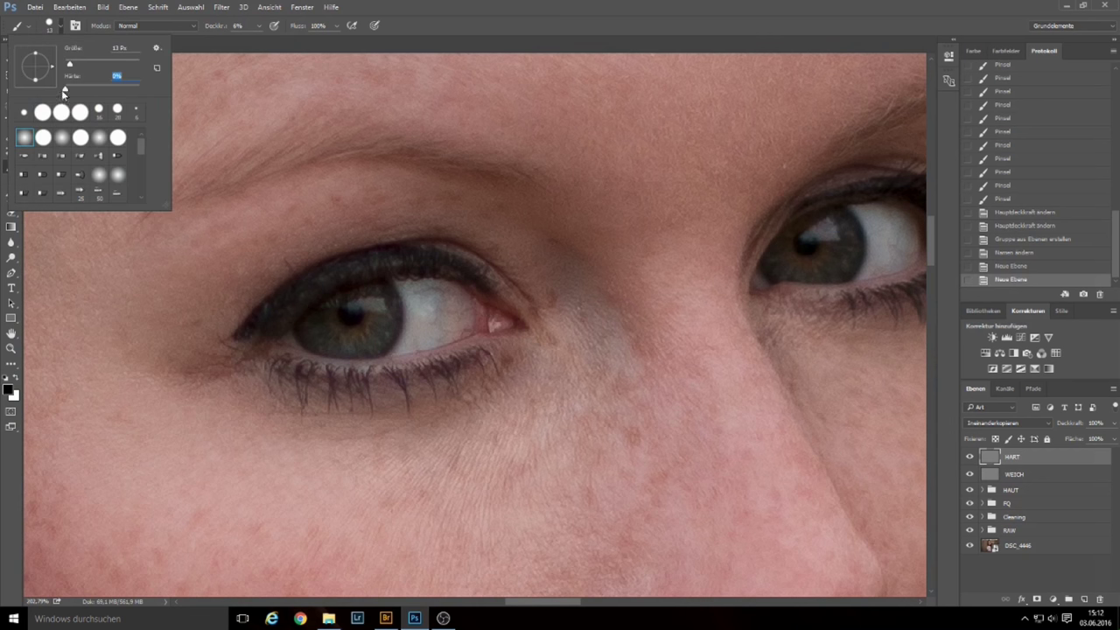
{"action": "left_click", "coordinate": [439, 22]}
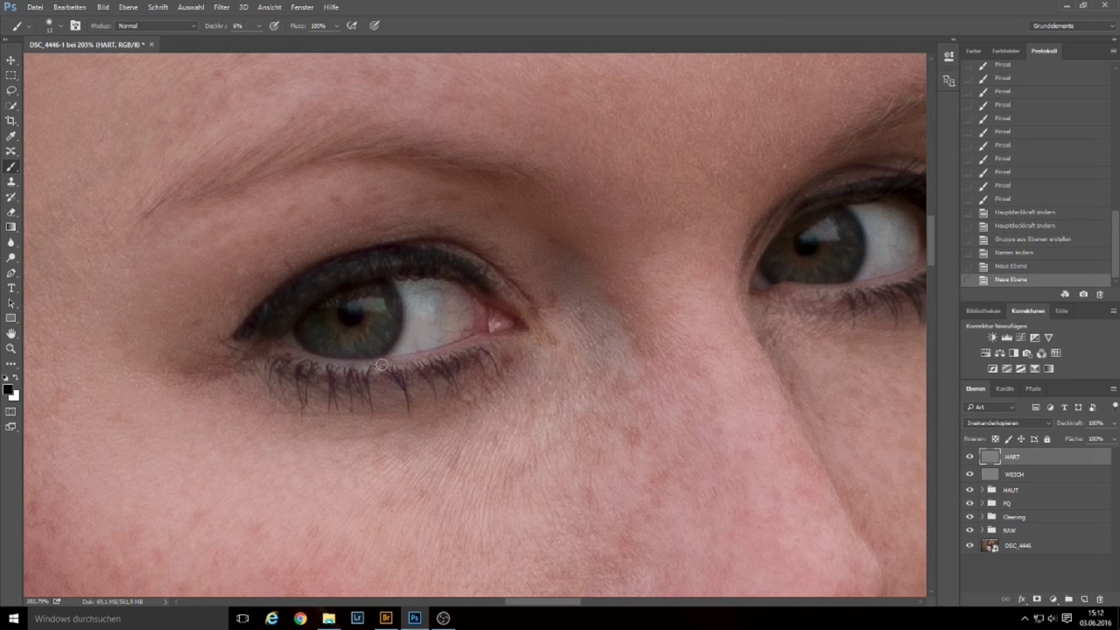
- Burn the lash lines of the left eye with soft black strokes
{"action": "left_click_drag", "start_coordinate": [276, 358], "coordinate": [462, 375]}
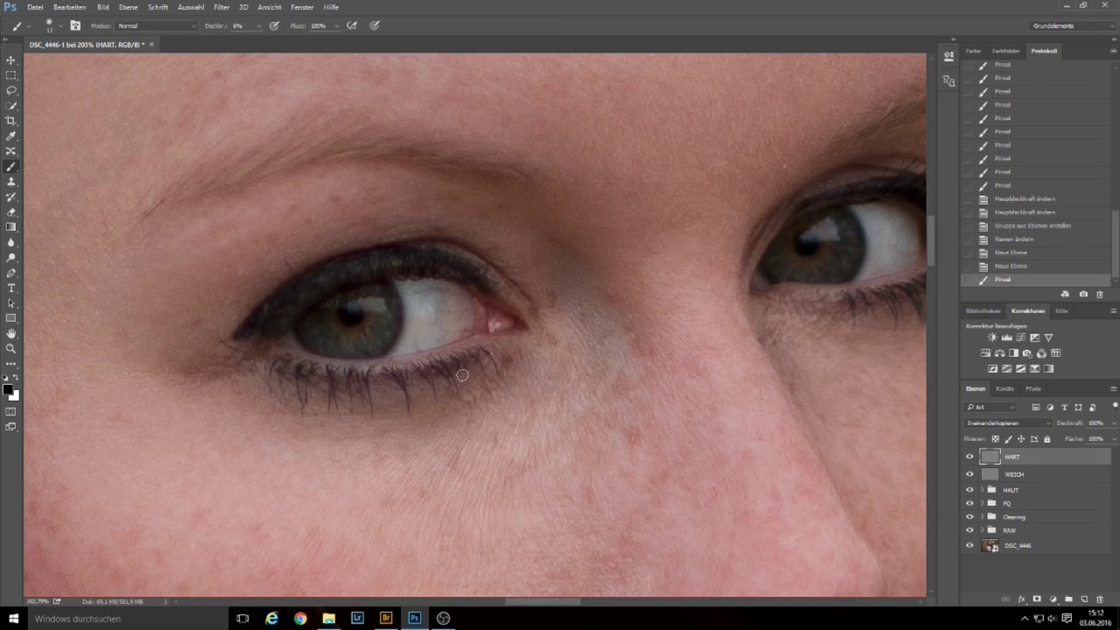
{"action": "mouse_move", "coordinate": [378, 370]}
{"action": "left_mouse_down"}
{"action": "mouse_move", "coordinate": [473, 357]}
{"action": "mouse_move", "coordinate": [389, 368]}
{"action": "mouse_move", "coordinate": [273, 353]}
{"action": "mouse_move", "coordinate": [357, 370]}
{"action": "left_mouse_up"}
{"action": "left_click_drag", "start_coordinate": [384, 259], "coordinate": [350, 271]}
{"action": "left_click_drag", "start_coordinate": [350, 271], "coordinate": [295, 315]}
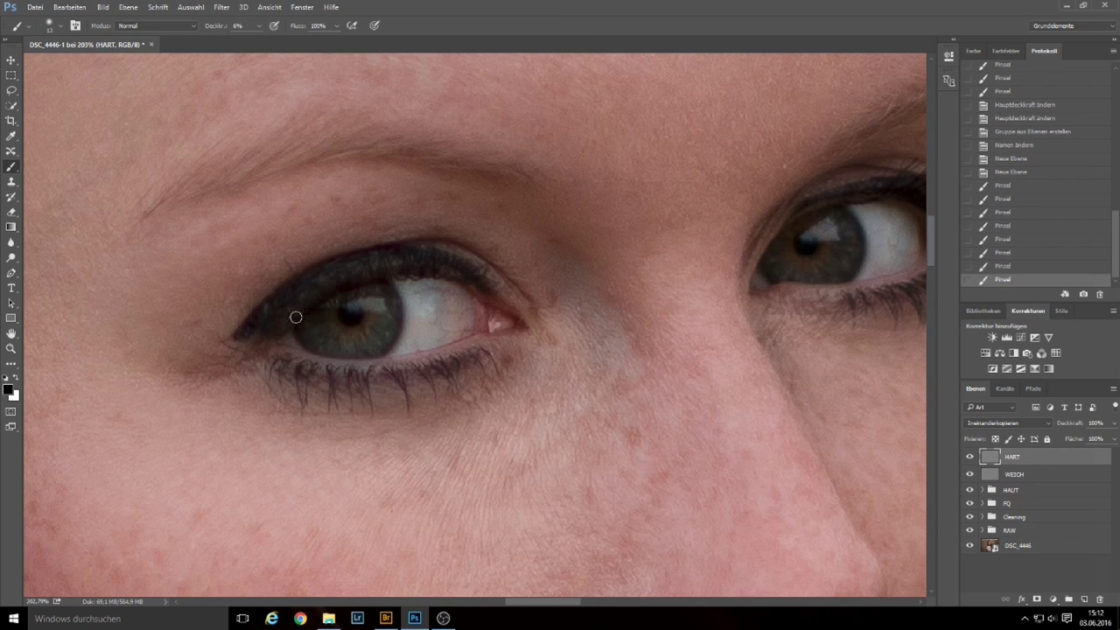
{"action": "mouse_move", "coordinate": [250, 352]}
{"action": "left_mouse_down"}
{"action": "mouse_move", "coordinate": [411, 275]}
{"action": "mouse_move", "coordinate": [500, 315]}
{"action": "mouse_move", "coordinate": [496, 292]}
{"action": "left_mouse_up"}
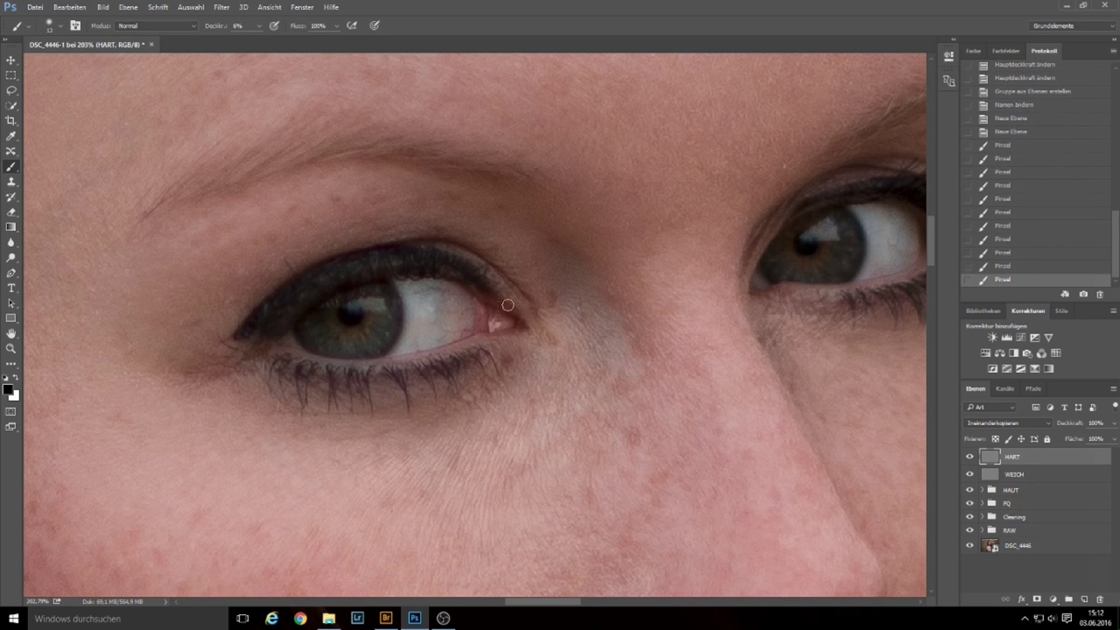
{"action": "left_click_drag", "start_coordinate": [525, 331], "coordinate": [472, 347]}
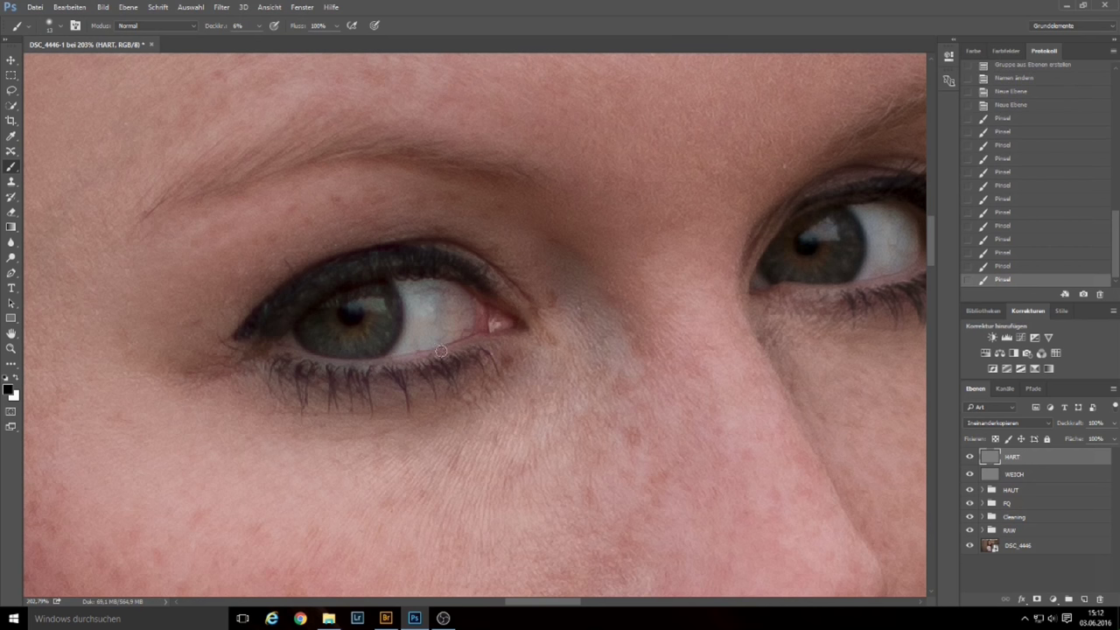
{"action": "left_click_drag", "start_coordinate": [226, 341], "coordinate": [340, 378]}
{"action": "left_click", "coordinate": [253, 350]}
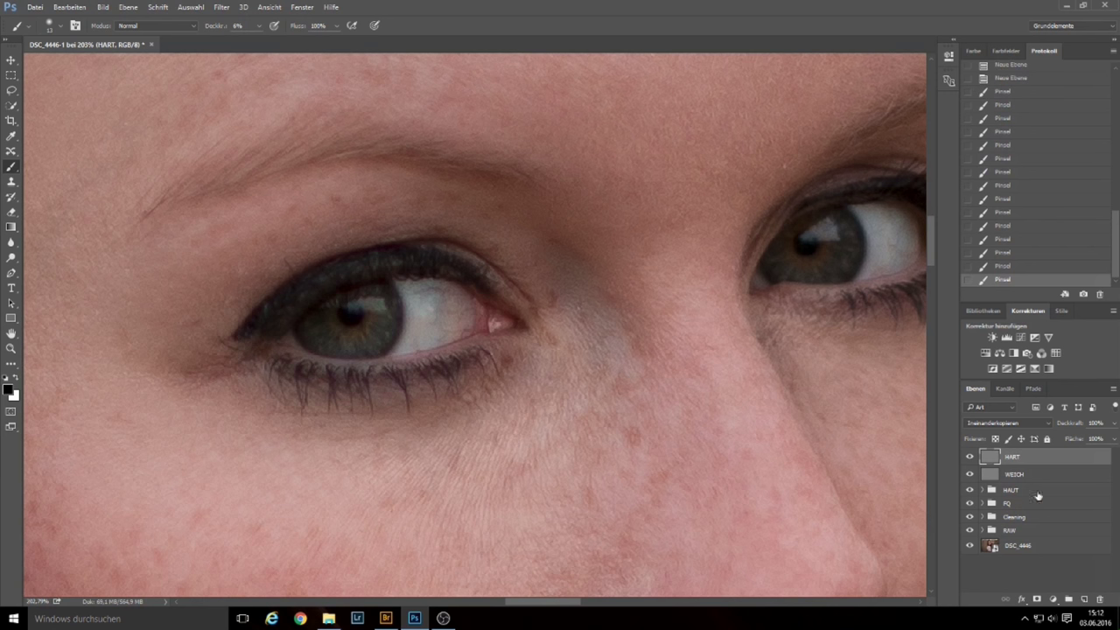
- Compare with HART hidden, then lighten the lower eyelid in white
{"action": "left_click", "coordinate": [970, 457]}
{"action": "left_click", "coordinate": [970, 457]}
{"action": "left_click", "coordinate": [969, 457]}
{"action": "left_click", "coordinate": [969, 456]}
{"action": "left_click", "coordinate": [969, 456]}
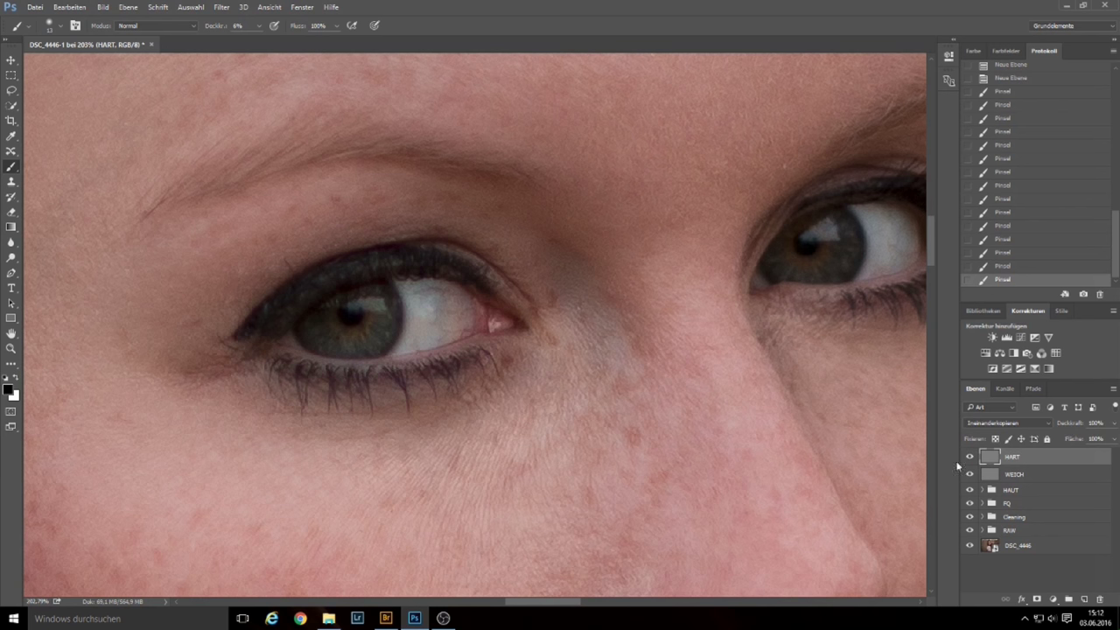
{"action": "right_click", "coordinate": [419, 352]}
{"action": "right_click", "coordinate": [523, 317], "text": "alt"}
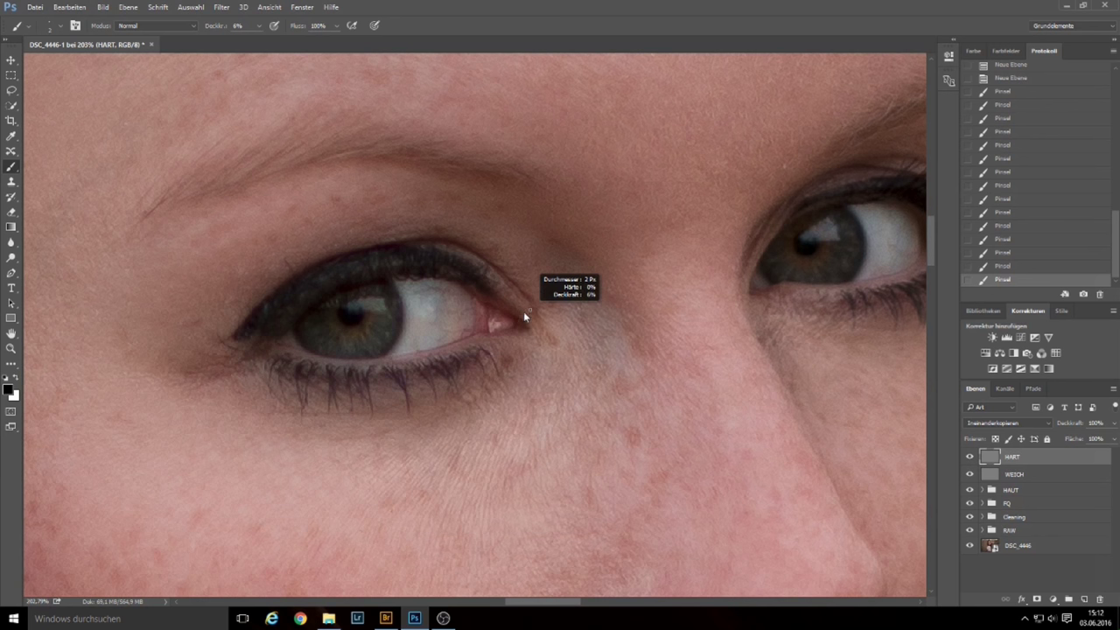
{"action": "key", "text": "x"}
{"action": "left_click_drag", "start_coordinate": [312, 357], "coordinate": [378, 364]}
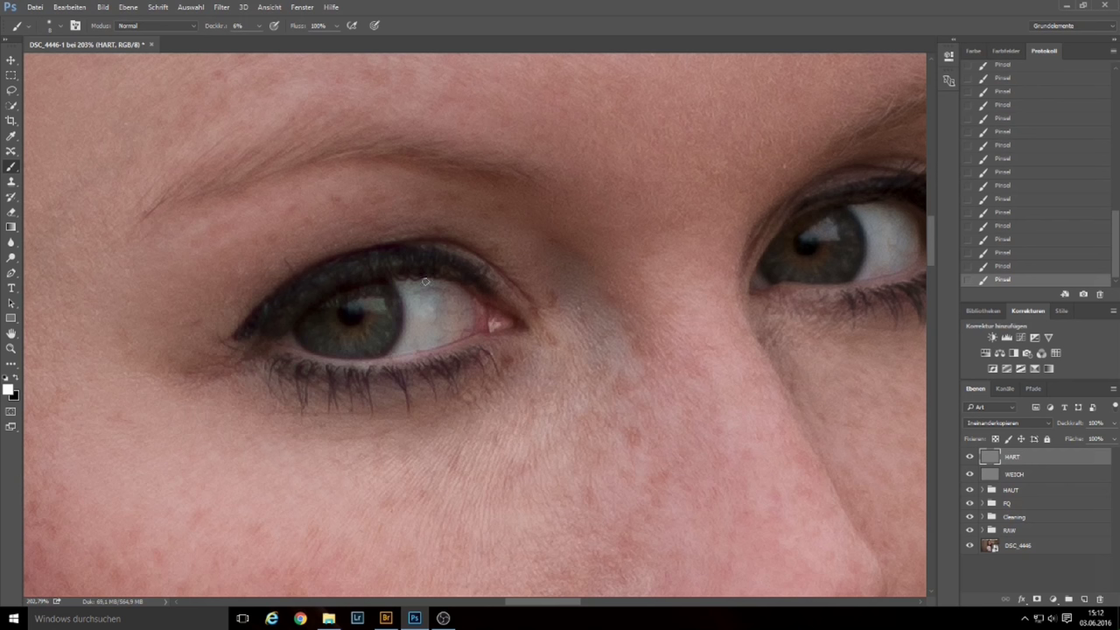
{"action": "key", "text": "x"}
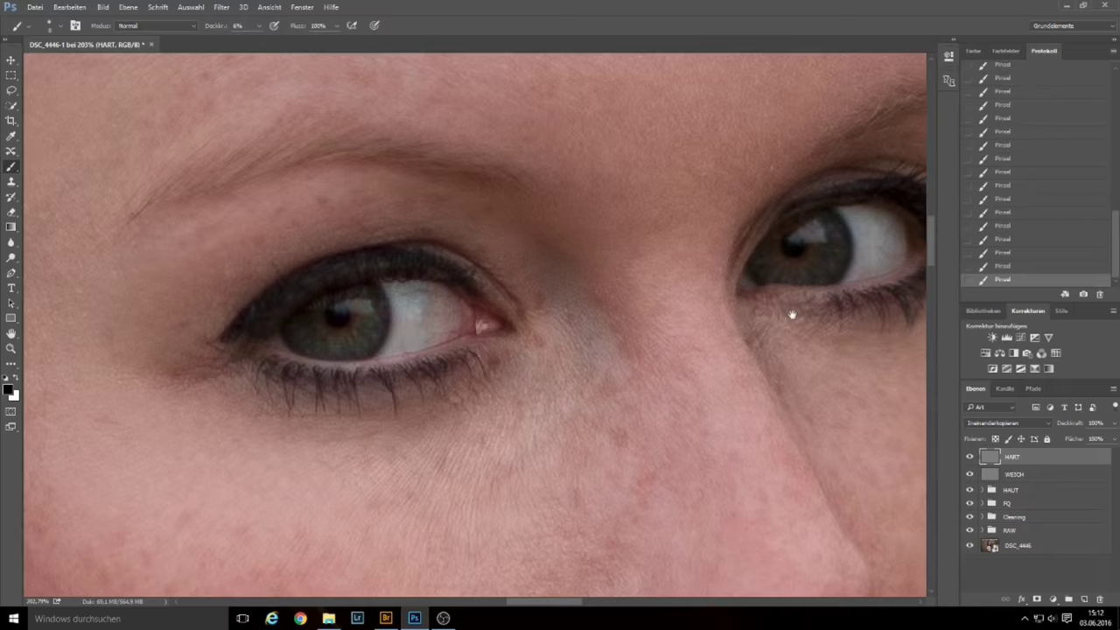
- Pan to show both eyes and raise brush hardness to about 54%
{"action": "left_click_drag", "start_coordinate": [792, 312], "coordinate": [508, 395]}
{"action": "left_click_drag", "start_coordinate": [117, 424], "coordinate": [210, 421]}
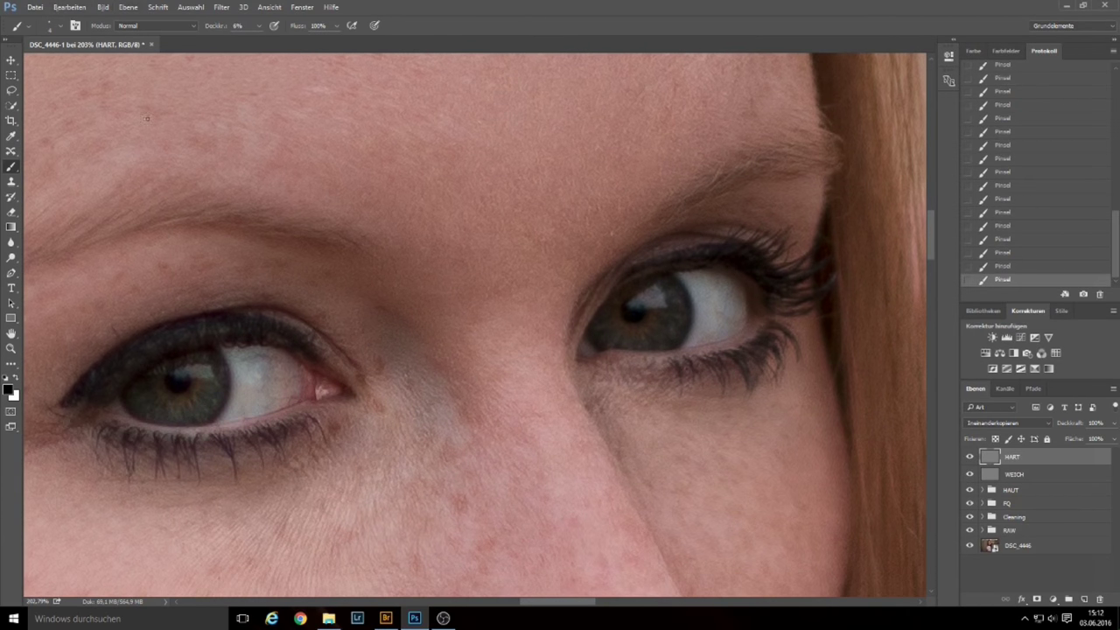
{"action": "left_click", "coordinate": [54, 27]}
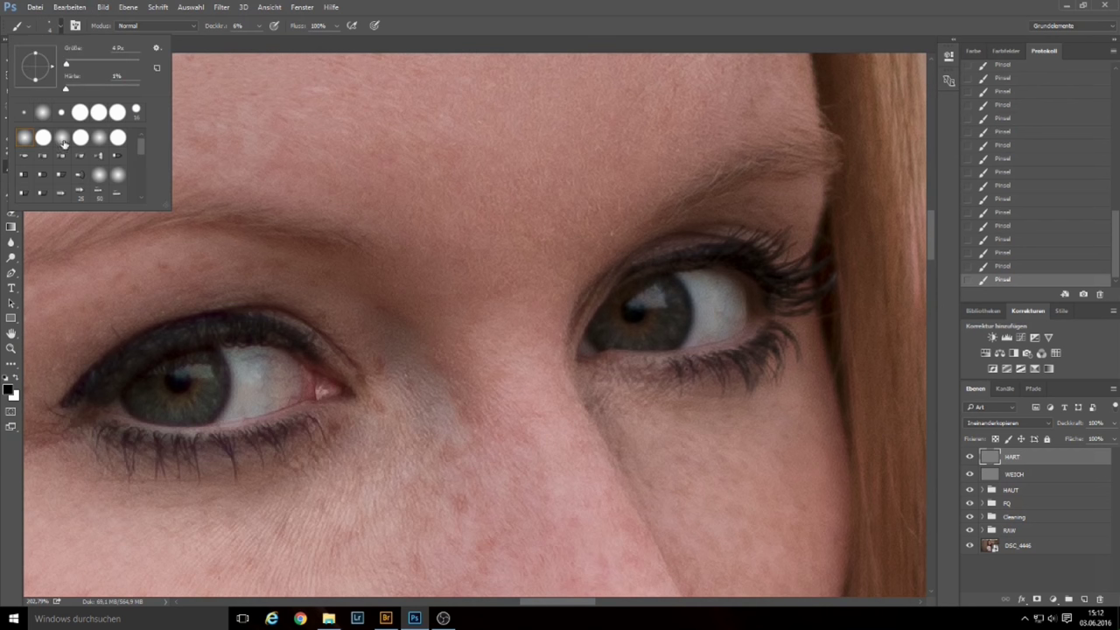
{"action": "left_click", "coordinate": [104, 87]}
{"action": "left_click", "coordinate": [134, 470]}
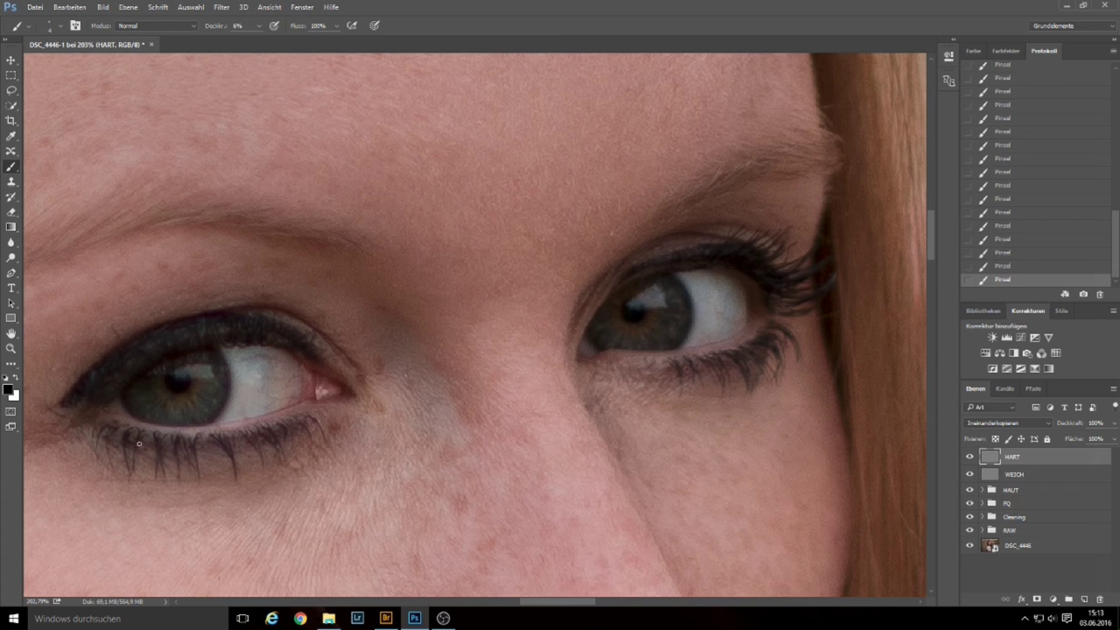
- Compare HART on and off, then burn the right eye's lower lash line
{"action": "scroll", "coordinate": [630, 460], "scroll_direction": "down", "scroll_amount": 5}
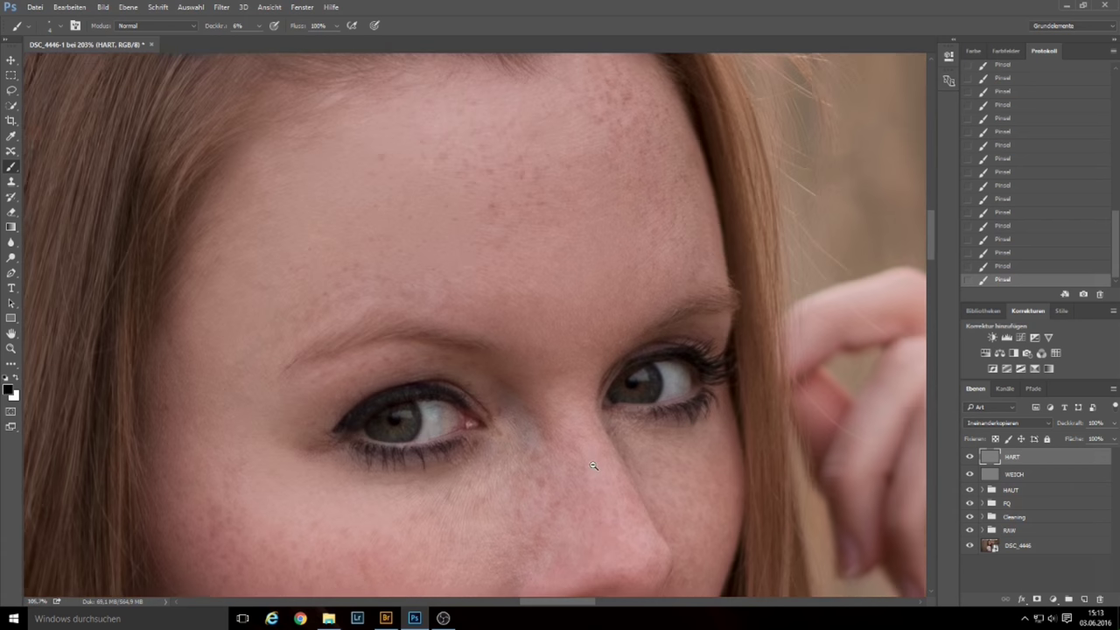
{"action": "left_click", "coordinate": [969, 456]}
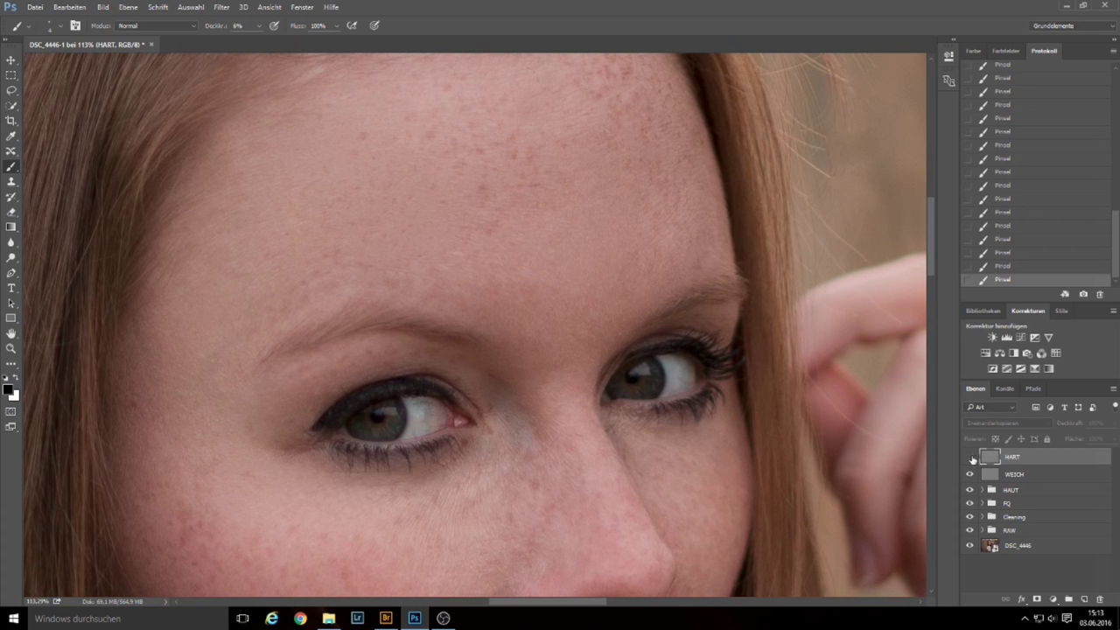
{"action": "left_click", "coordinate": [969, 457]}
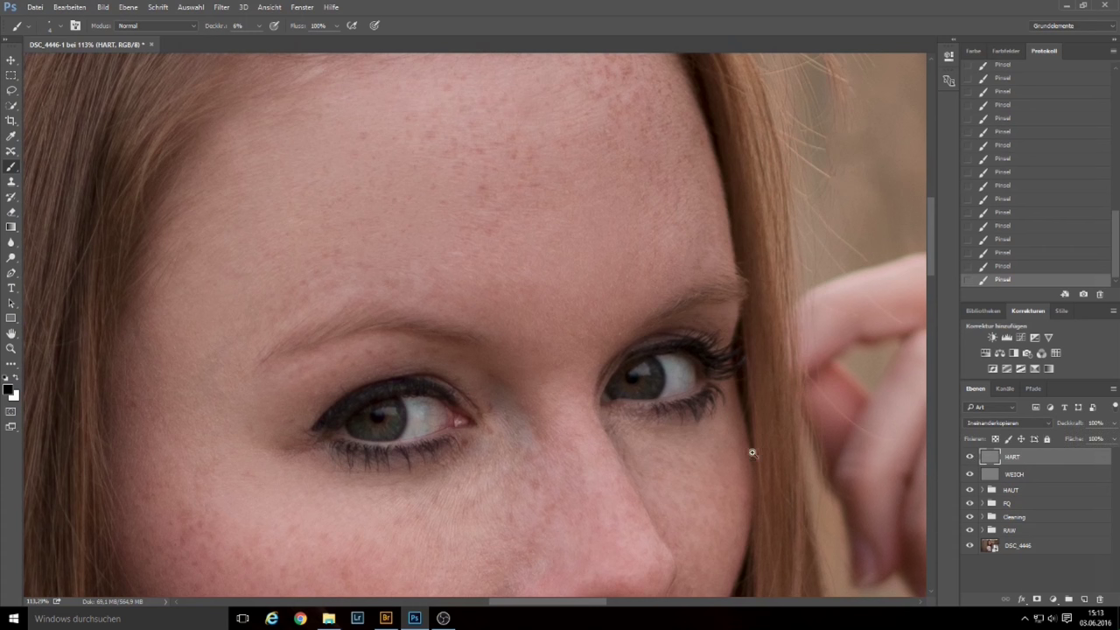
{"action": "scroll", "coordinate": [750, 450], "scroll_direction": "down", "scroll_amount": 5}
{"action": "scroll", "coordinate": [728, 450], "scroll_direction": "up", "scroll_amount": 4}
{"action": "scroll", "coordinate": [728, 450], "scroll_direction": "up", "scroll_amount": 3}
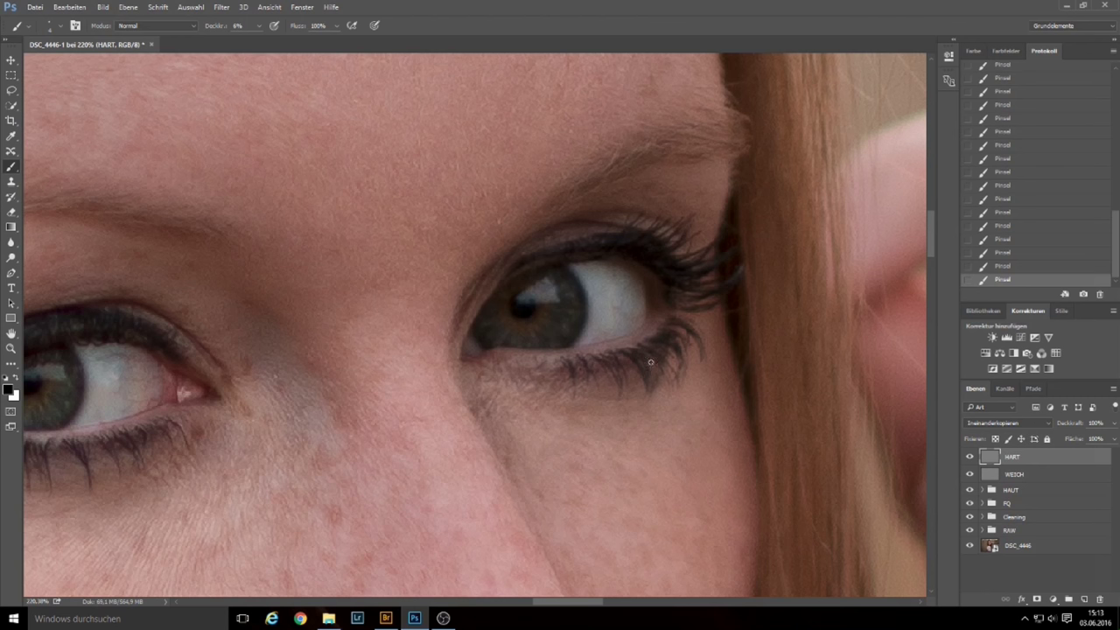
{"action": "left_click", "coordinate": [60, 26]}
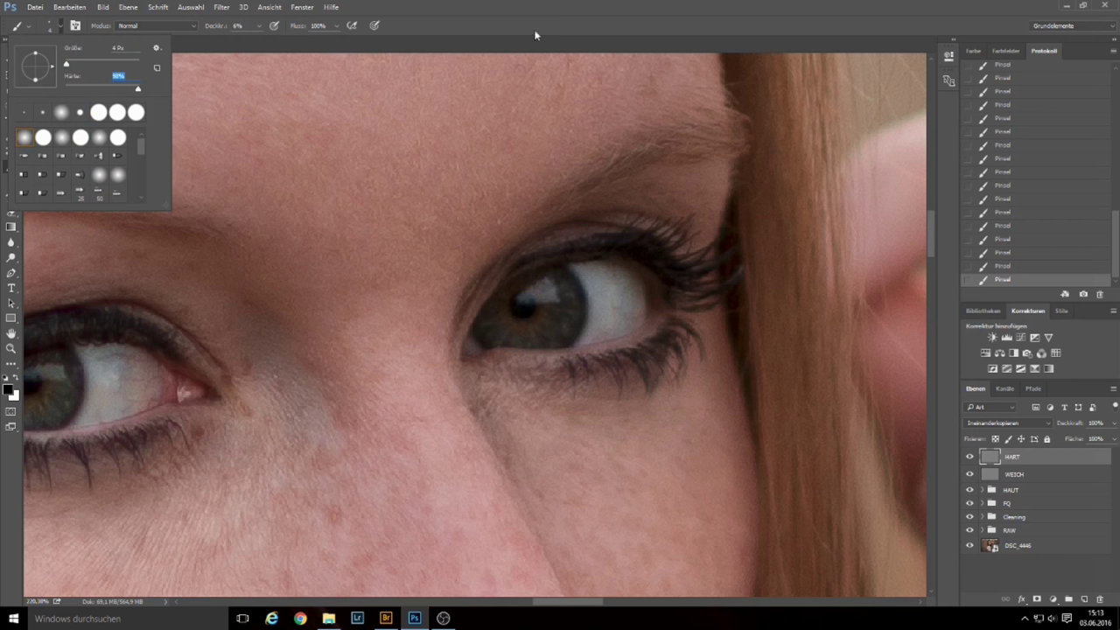
{"action": "key", "text": "Return"}
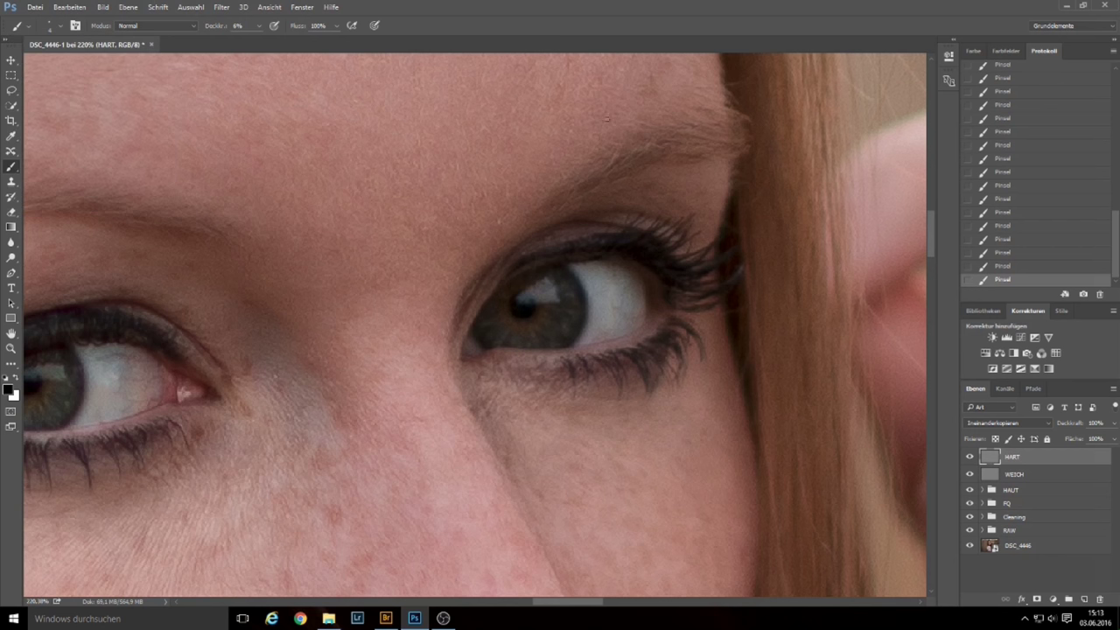
{"action": "right_click", "coordinate": [731, 356], "text": "alt"}
{"action": "left_click_drag", "start_coordinate": [643, 350], "coordinate": [539, 363]}
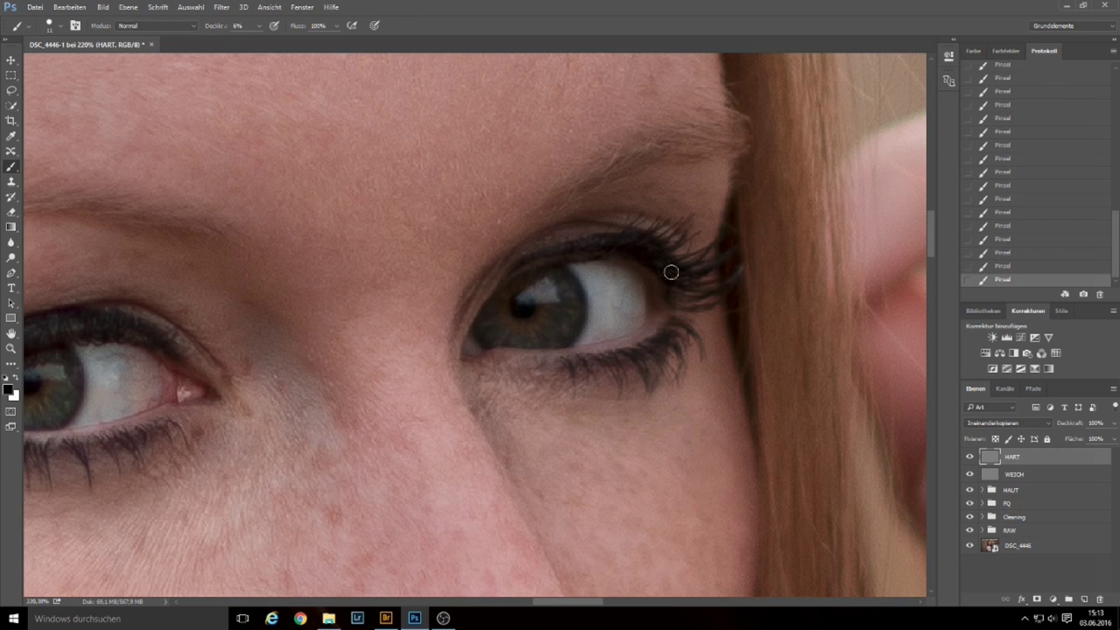
- Adjust brush size and hardness and switch the paint colour to white
{"action": "right_click", "coordinate": [657, 249], "text": "alt"}
{"action": "left_click", "coordinate": [53, 30]}
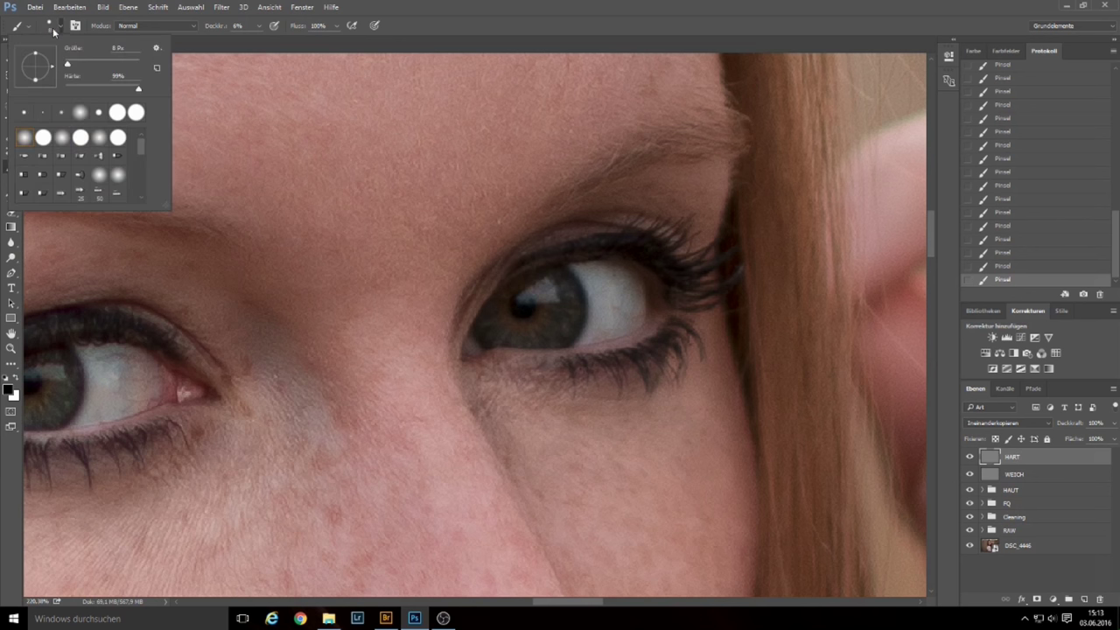
{"action": "left_click", "coordinate": [516, 38]}
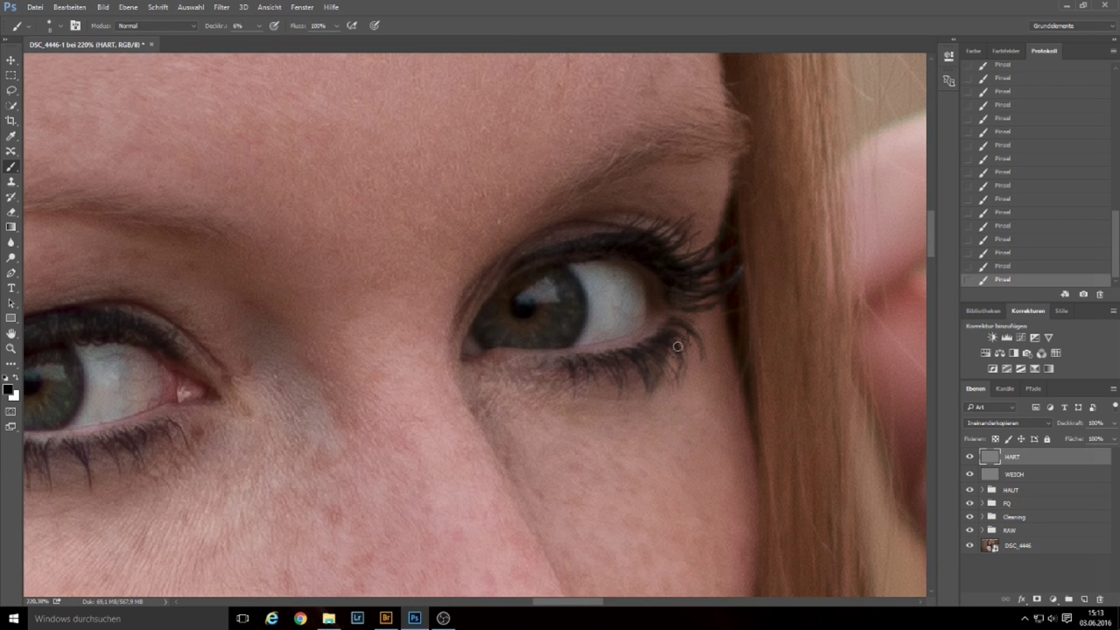
{"action": "right_click", "coordinate": [644, 320], "text": "alt"}
{"action": "key", "text": "x"}
{"action": "right_click", "coordinate": [627, 323], "text": "alt"}
{"action": "scroll", "coordinate": [618, 361], "scroll_direction": "down", "scroll_amount": 5}
{"action": "scroll", "coordinate": [617, 361], "scroll_direction": "down", "scroll_amount": 3}
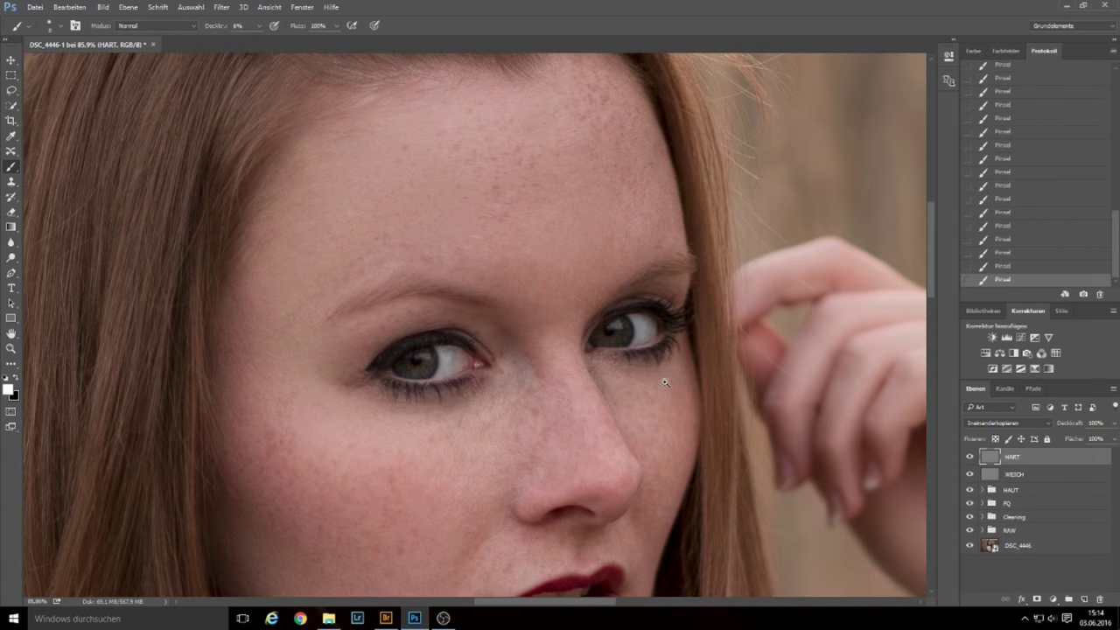
{"action": "scroll", "coordinate": [617, 385], "scroll_direction": "down", "scroll_amount": 3}
{"action": "scroll", "coordinate": [604, 385], "scroll_direction": "down", "scroll_amount": 2}
{"action": "scroll", "coordinate": [592, 376], "scroll_direction": "up", "scroll_amount": 3}
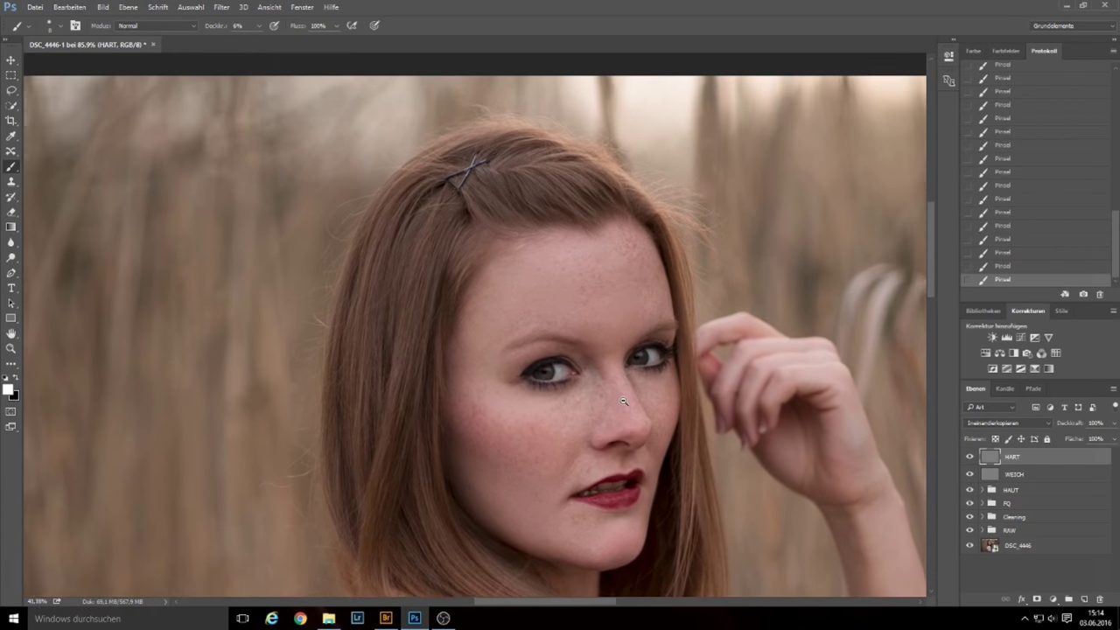
{"action": "left_click", "coordinate": [969, 457]}
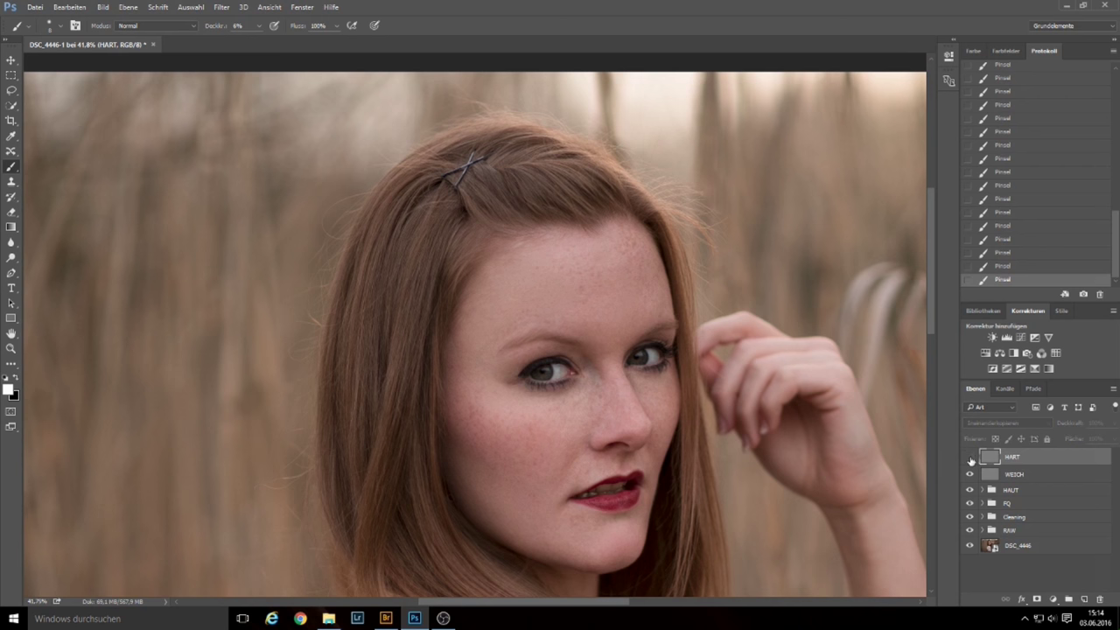
{"action": "left_click", "coordinate": [969, 456]}
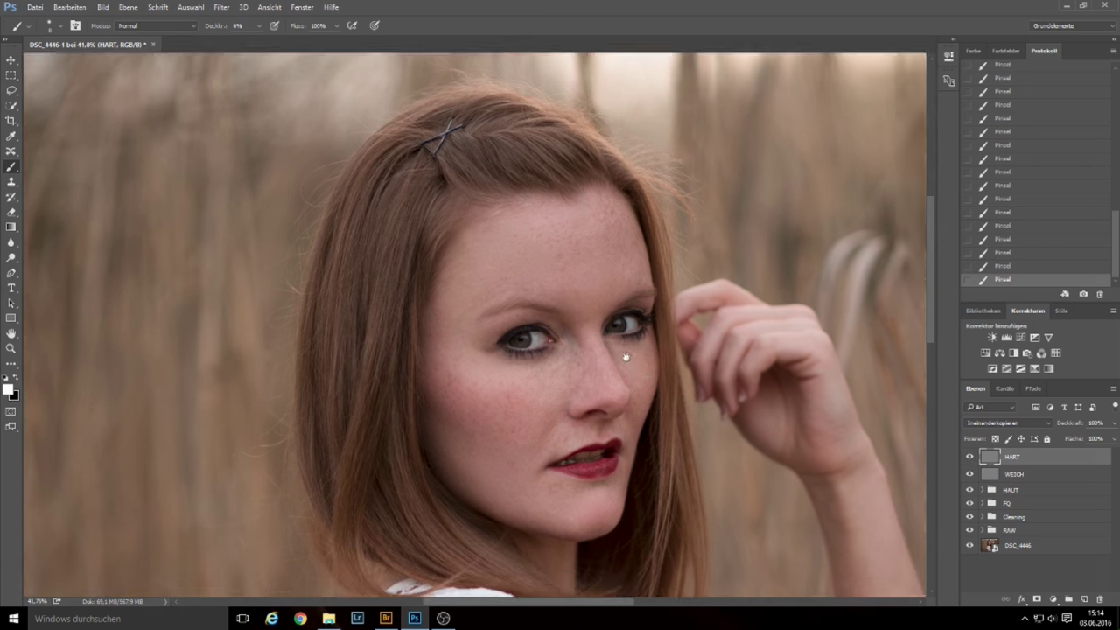
{"action": "scroll", "coordinate": [624, 350], "scroll_direction": "down", "scroll_amount": 1}
{"action": "scroll", "coordinate": [577, 378], "scroll_direction": "up", "scroll_amount": 5}
{"action": "scroll", "coordinate": [578, 378], "scroll_direction": "down", "scroll_amount": 5}
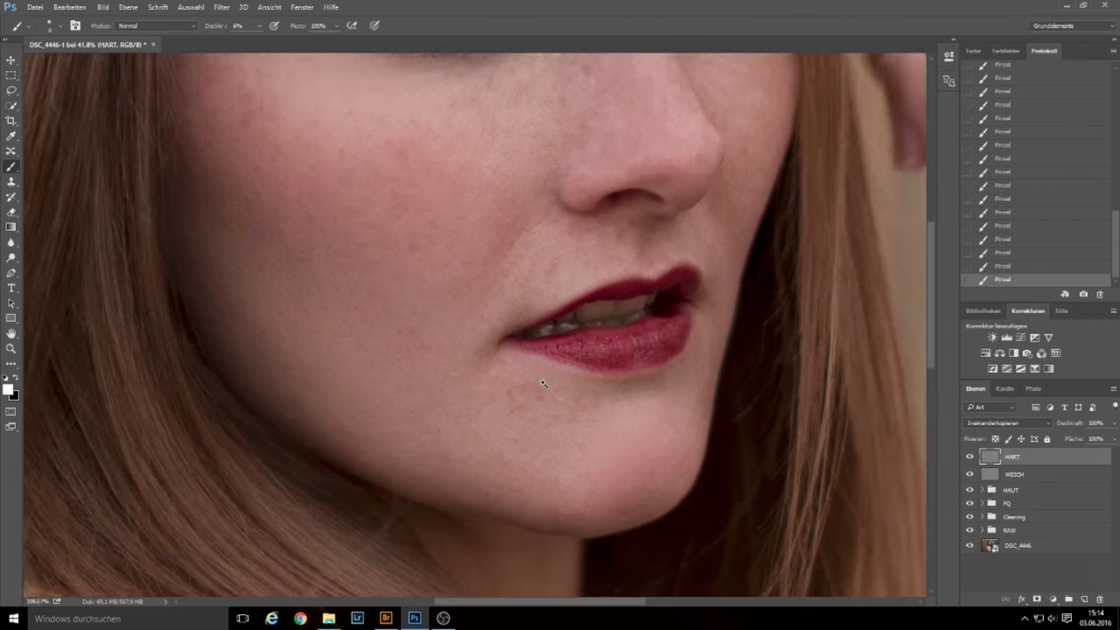
{"action": "scroll", "coordinate": [621, 325], "scroll_direction": "up", "scroll_amount": 2}
{"action": "scroll", "coordinate": [607, 324], "scroll_direction": "up", "scroll_amount": 2}
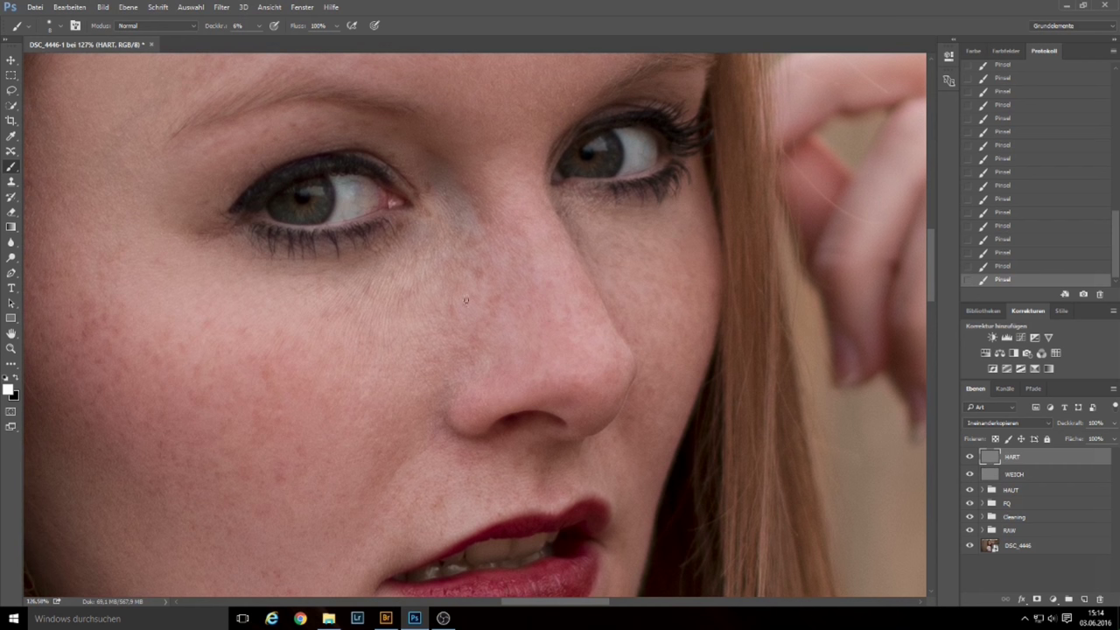
- Restore the window to full screen, switch to black, and pan to the lips
{"action": "left_click", "coordinate": [53, 29]}
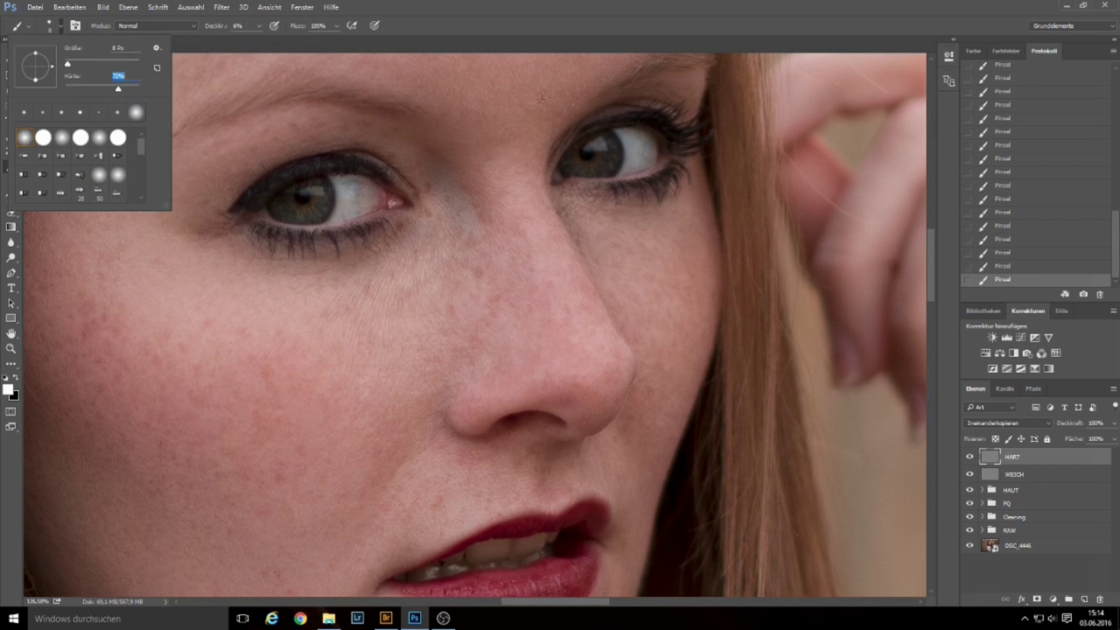
{"action": "double_click", "coordinate": [522, 9]}
{"action": "double_click", "coordinate": [635, 27]}
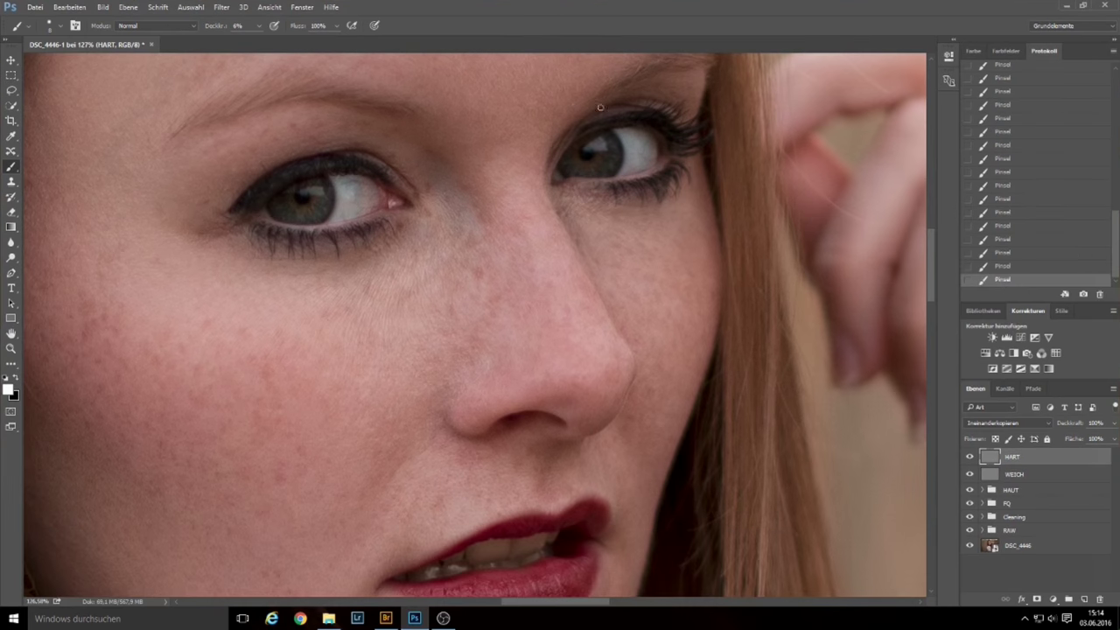
{"action": "key", "text": "x"}
{"action": "left_click_drag", "start_coordinate": [408, 312], "coordinate": [613, 166]}
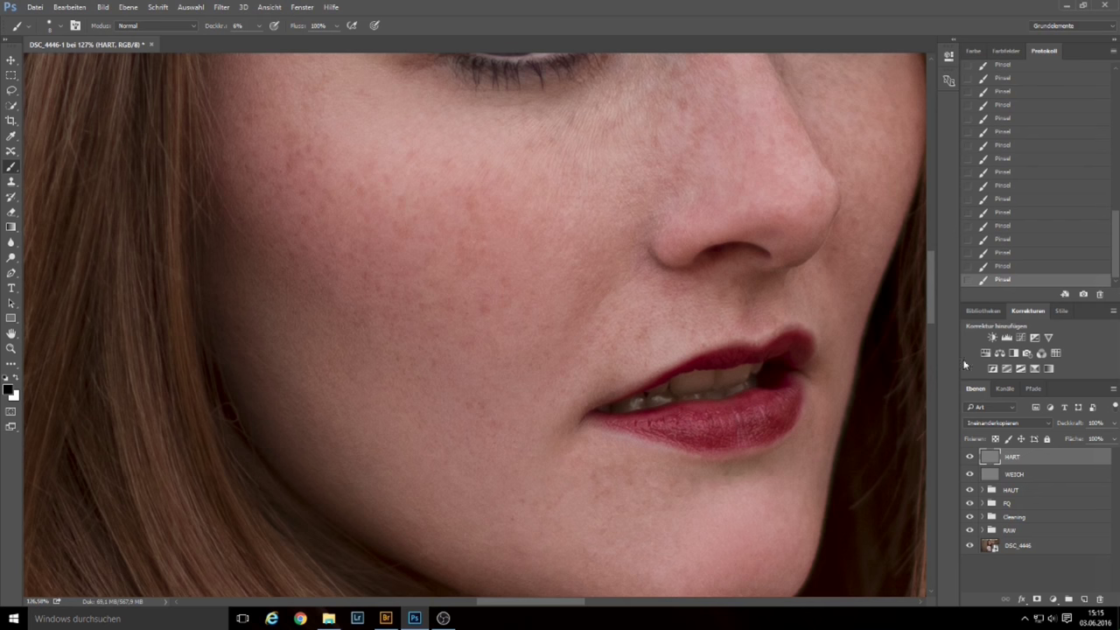
- Step back to the previous Pinsel history state and resize the brush
{"action": "scroll", "coordinate": [845, 325], "scroll_direction": "down", "scroll_amount": 5}
{"action": "scroll", "coordinate": [836, 341], "scroll_direction": "up", "scroll_amount": 6}
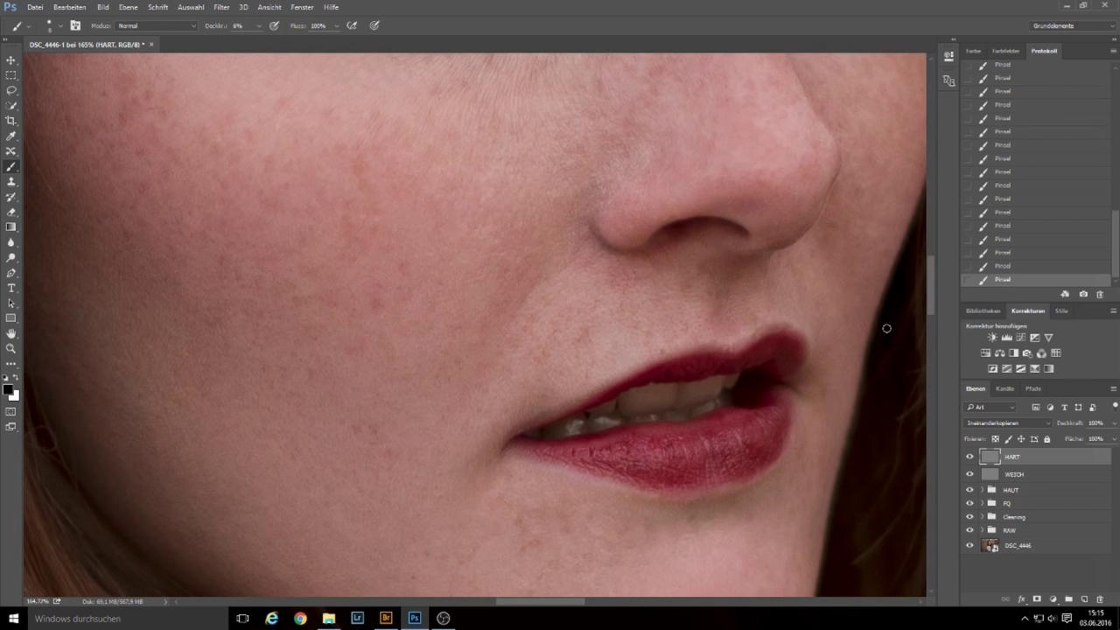
{"action": "left_click", "coordinate": [968, 267]}
{"action": "left_click", "coordinate": [1003, 269]}
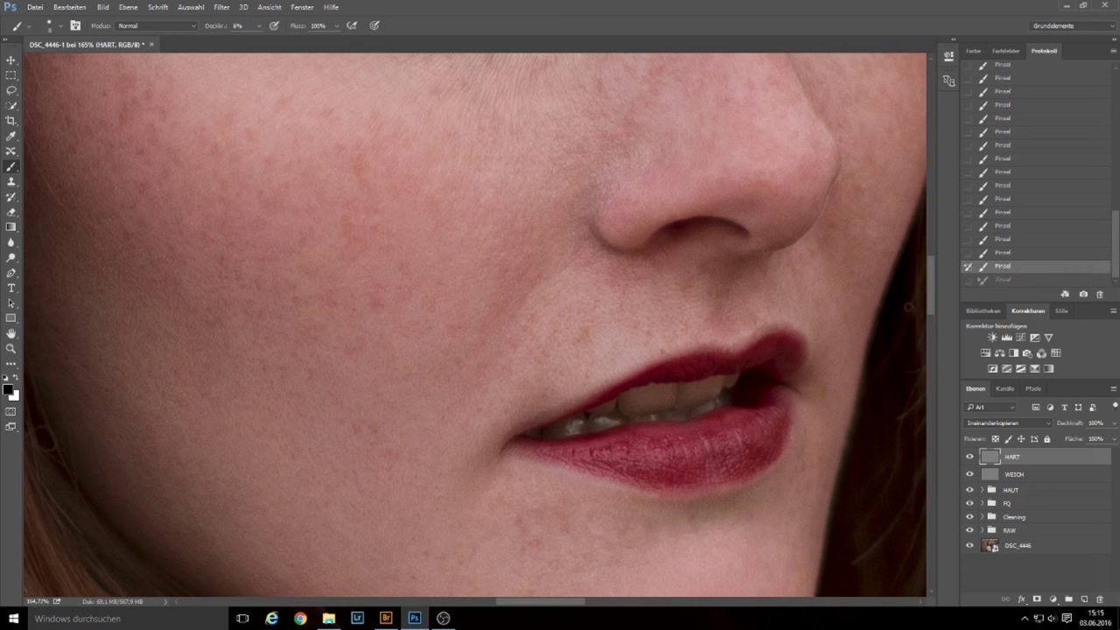
{"action": "left_click_drag", "start_coordinate": [782, 458], "coordinate": [770, 408]}
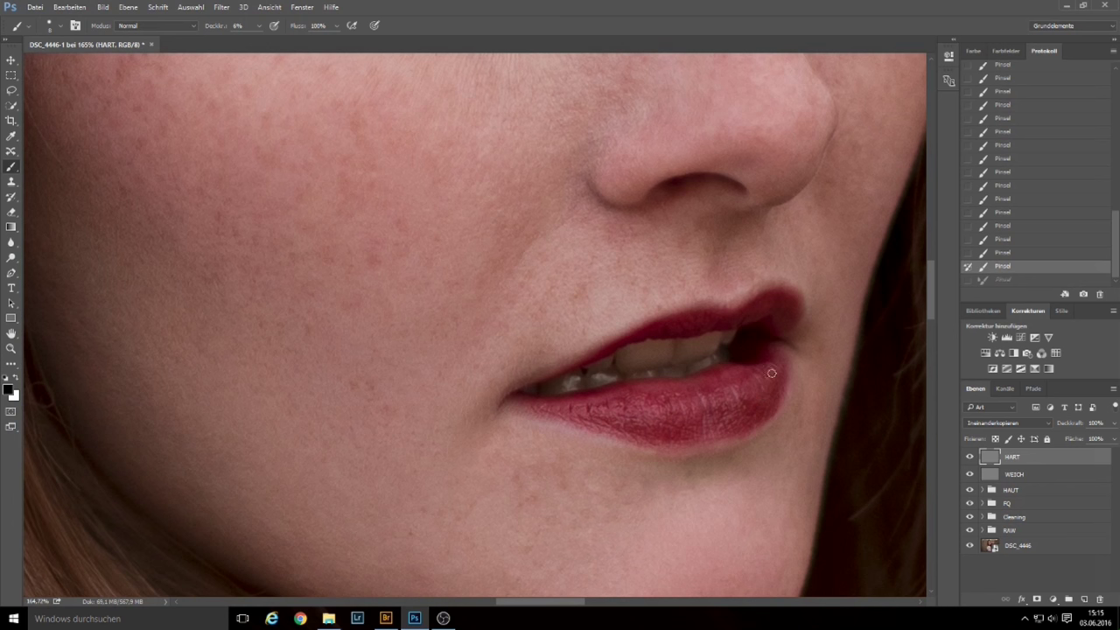
{"action": "mouse_move", "coordinate": [692, 368]}
{"action": "left_mouse_down"}
{"action": "mouse_move", "coordinate": [649, 350]}
{"action": "mouse_move", "coordinate": [657, 363]}
{"action": "left_mouse_up"}
- Dab faint burn strokes along the upper and lower teeth and lip corners
{"action": "left_click", "coordinate": [671, 349]}
{"action": "left_click", "coordinate": [671, 351]}
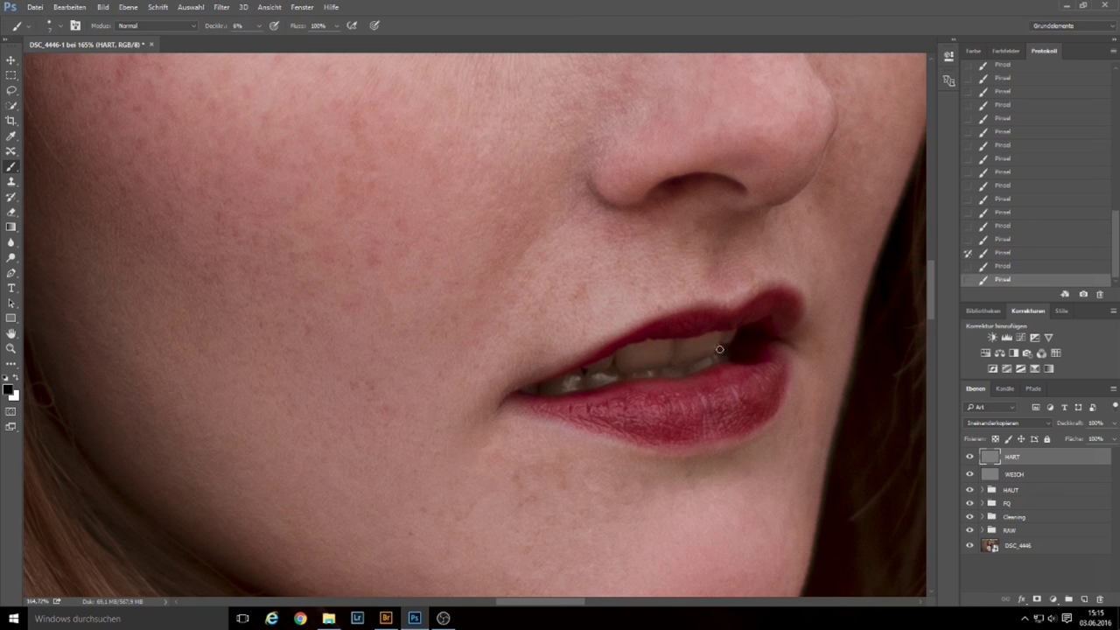
{"action": "left_click", "coordinate": [722, 343]}
{"action": "left_click", "coordinate": [701, 360]}
{"action": "left_click", "coordinate": [586, 380]}
{"action": "left_click", "coordinate": [625, 379]}
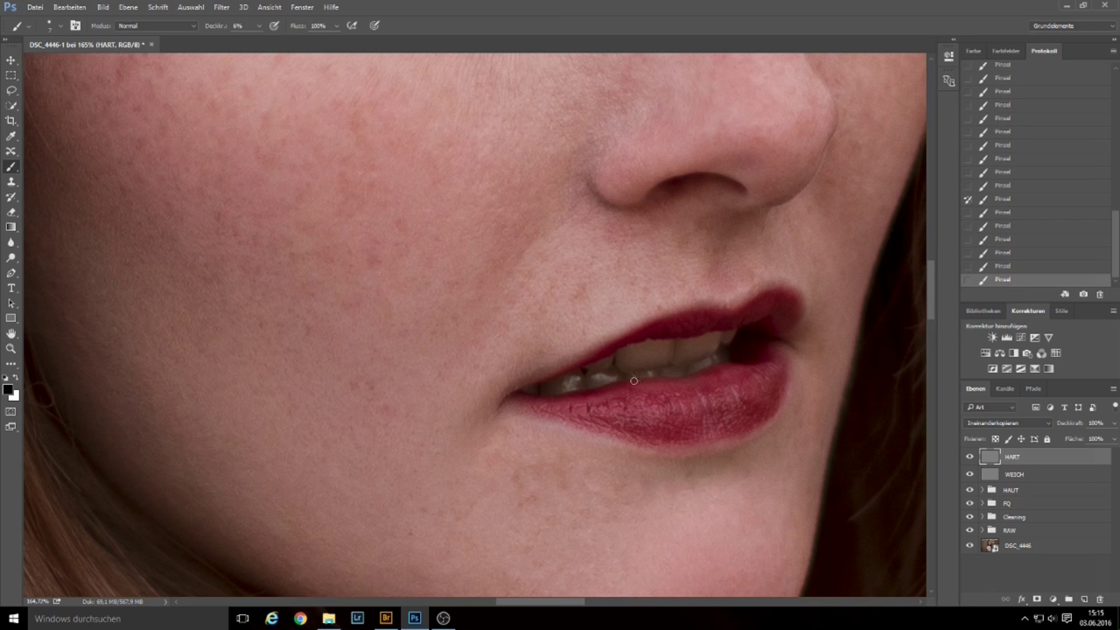
{"action": "left_click", "coordinate": [501, 411]}
{"action": "left_click", "coordinate": [732, 370]}
{"action": "left_click", "coordinate": [674, 378]}
{"action": "left_click", "coordinate": [519, 400]}
{"action": "left_click", "coordinate": [772, 343]}
{"action": "left_click", "coordinate": [787, 336]}
{"action": "left_click", "coordinate": [797, 325]}
{"action": "left_click", "coordinate": [764, 293]}
{"action": "scroll", "coordinate": [815, 360], "scroll_direction": "down", "scroll_amount": 5}
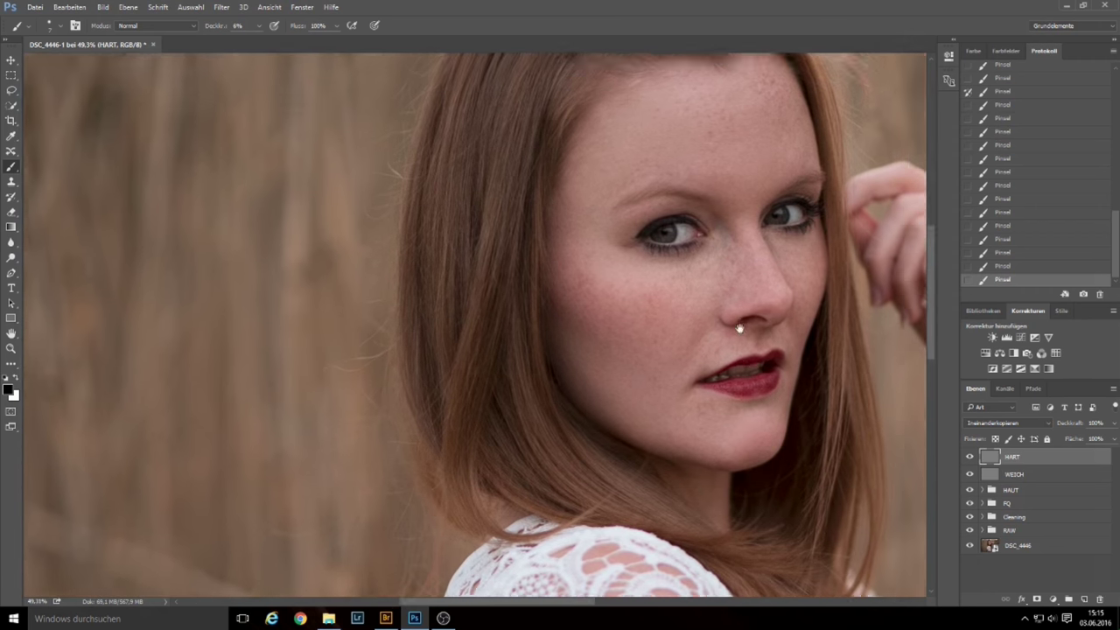
- Shrink the brush to 11 px and paint strokes down the hair
{"action": "left_click_drag", "start_coordinate": [766, 360], "coordinate": [644, 401]}
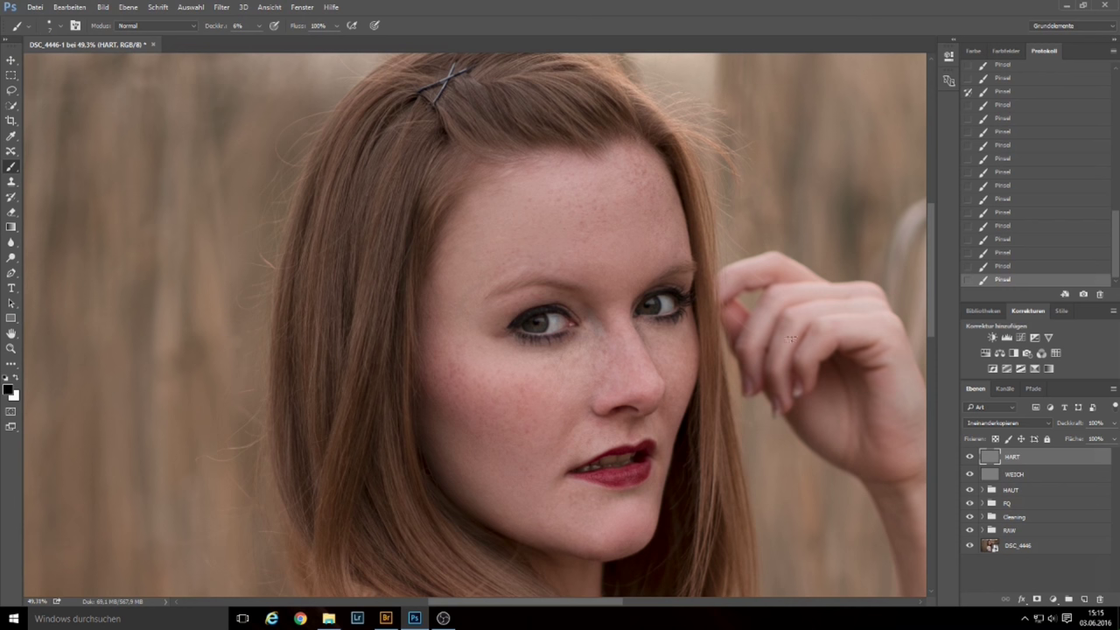
{"action": "left_click_drag", "start_coordinate": [423, 199], "coordinate": [363, 233]}
{"action": "left_click", "coordinate": [56, 26]}
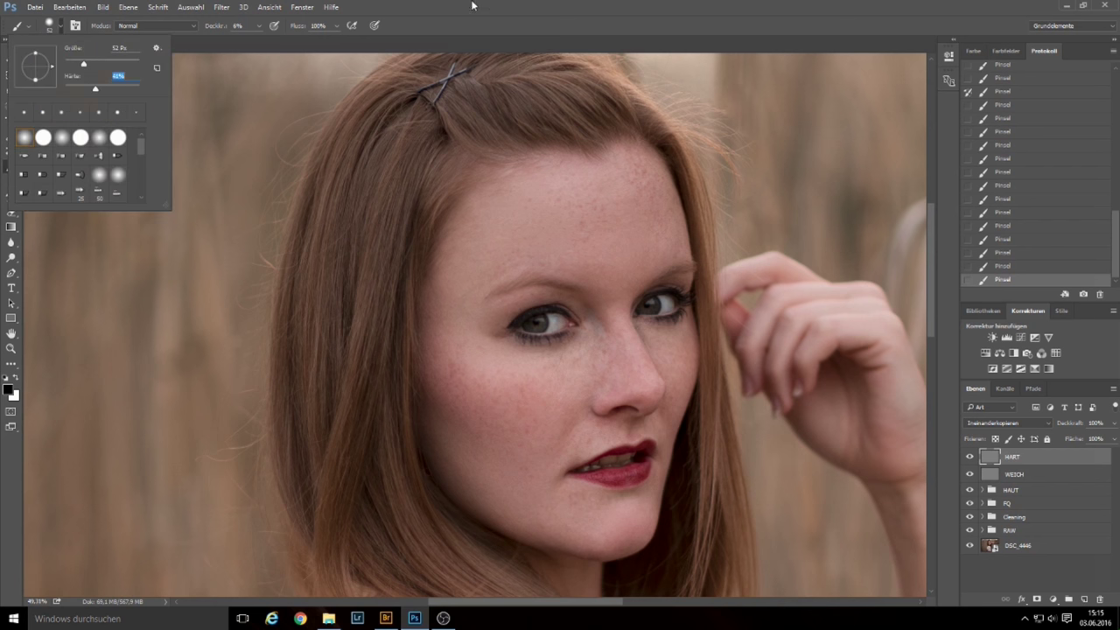
{"action": "key", "text": "Return"}
{"action": "left_click_drag", "start_coordinate": [413, 283], "coordinate": [389, 377]}
{"action": "left_click_drag", "start_coordinate": [343, 285], "coordinate": [347, 328]}
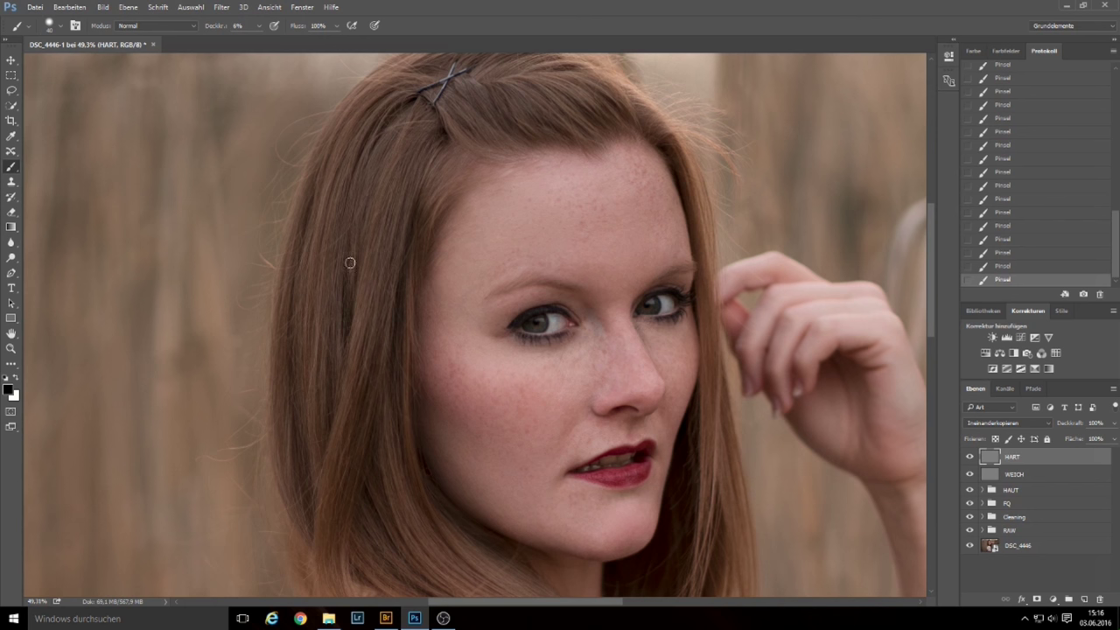
{"action": "left_click_drag", "start_coordinate": [392, 112], "coordinate": [388, 131]}
- Swap the paint colour to white and enlarge the brush over the hair
{"action": "key", "text": "x"}
{"action": "key", "text": "x"}
{"action": "key", "text": "x"}
{"action": "key", "text": "x"}
{"action": "key", "text": "x"}
{"action": "key", "text": "x"}
{"action": "key", "text": "x"}
{"action": "right_click", "coordinate": [327, 190]}
{"action": "left_click", "coordinate": [489, 6]}
{"action": "key", "text": "x"}
{"action": "key", "text": "x"}
{"action": "key", "text": "x"}
{"action": "key", "text": "x"}
{"action": "key", "text": "x"}
{"action": "key", "text": "x"}
{"action": "right_click", "coordinate": [563, 97], "text": "alt"}
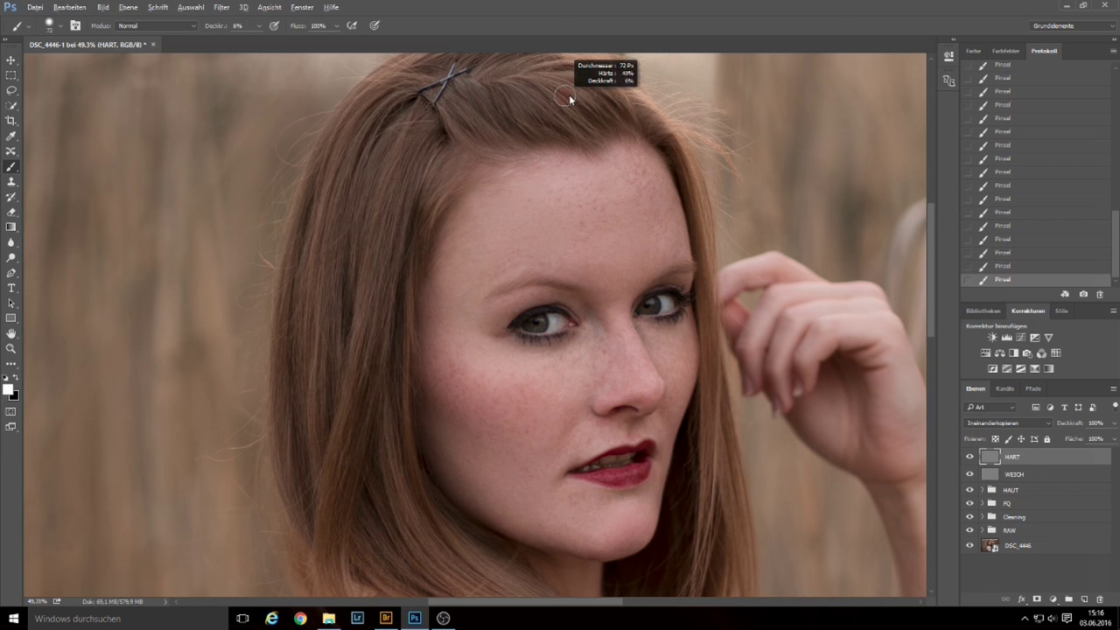
- Enlarge the brush to about 608 px and lower its hardness to 60%
{"action": "right_click", "coordinate": [578, 99], "text": "alt"}
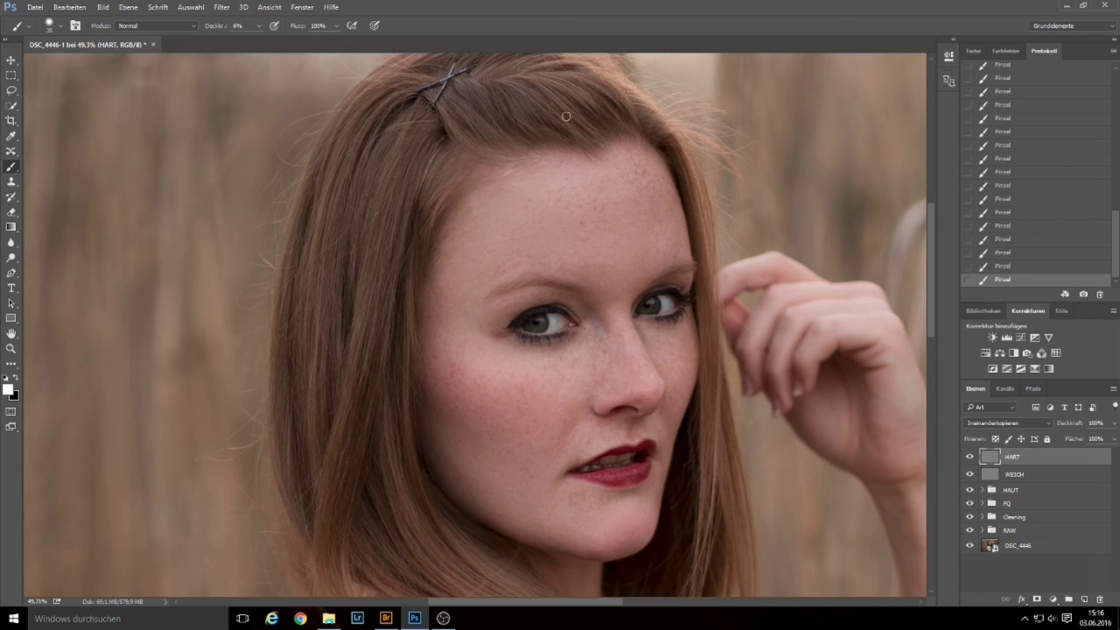
{"action": "key", "text": "x"}
{"action": "key", "text": "x"}
{"action": "key", "text": "x"}
{"action": "key", "text": "x"}
{"action": "key", "text": "x"}
{"action": "mouse_move", "coordinate": [628, 241]}
{"action": "left_mouse_down"}
{"action": "mouse_move", "coordinate": [619, 264]}
{"action": "mouse_move", "coordinate": [753, 248]}
{"action": "mouse_move", "coordinate": [711, 253]}
{"action": "left_mouse_up"}
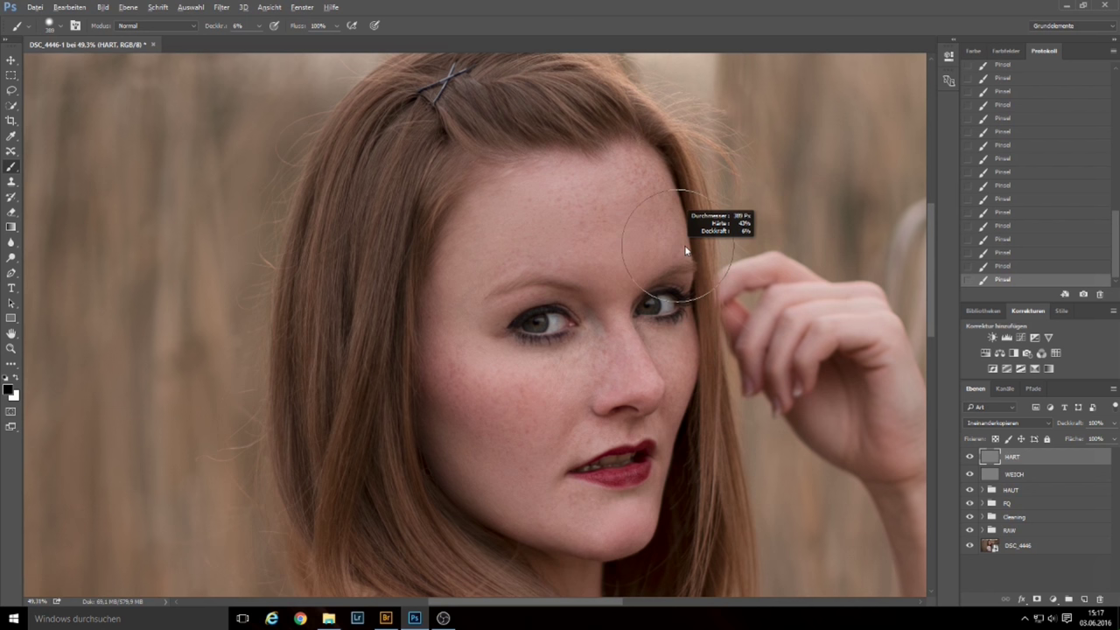
{"action": "mouse_move", "coordinate": [712, 249]}
{"action": "left_mouse_down"}
{"action": "mouse_move", "coordinate": [704, 214]}
{"action": "mouse_move", "coordinate": [692, 285]}
{"action": "mouse_move", "coordinate": [707, 283]}
{"action": "mouse_move", "coordinate": [737, 107]}
{"action": "left_mouse_up"}
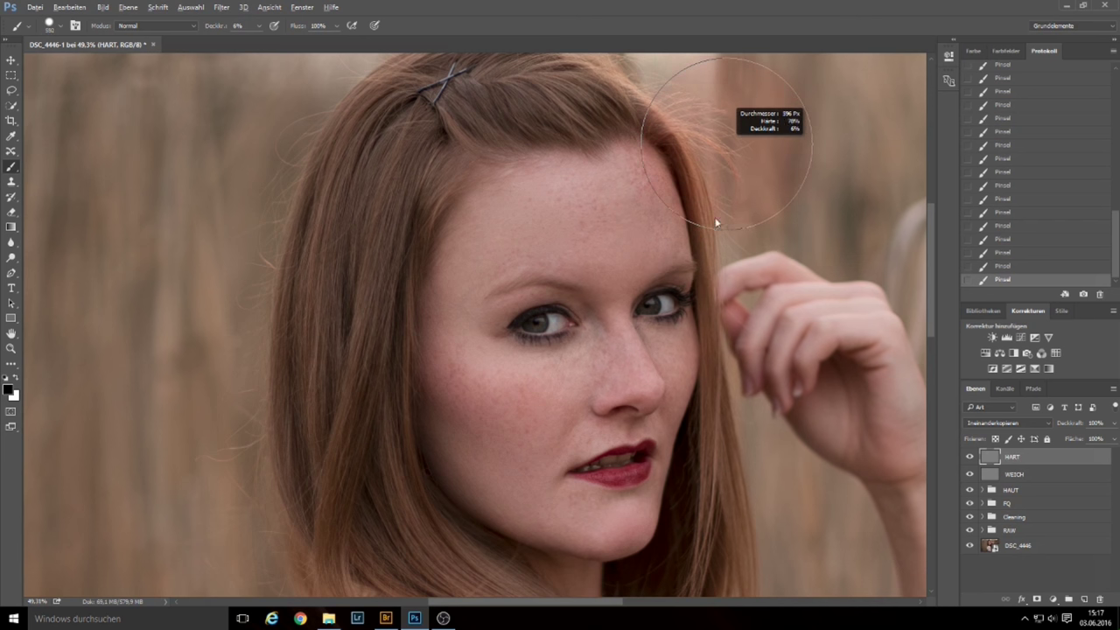
{"action": "left_click_drag", "start_coordinate": [623, 161], "coordinate": [624, 260]}
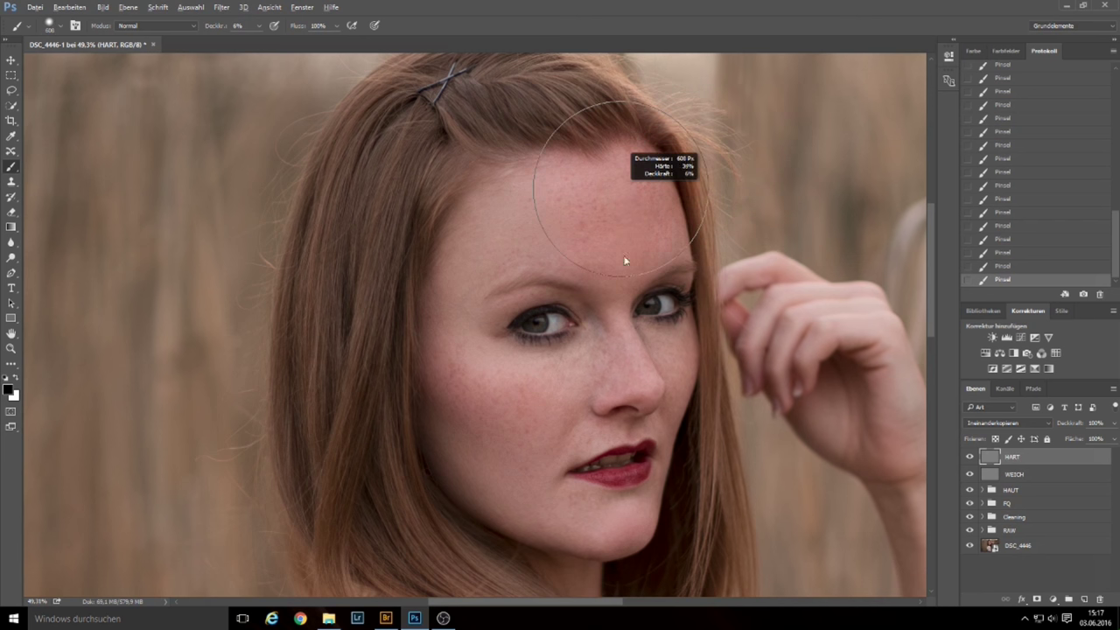
{"action": "left_click_drag", "start_coordinate": [625, 411], "coordinate": [656, 437]}
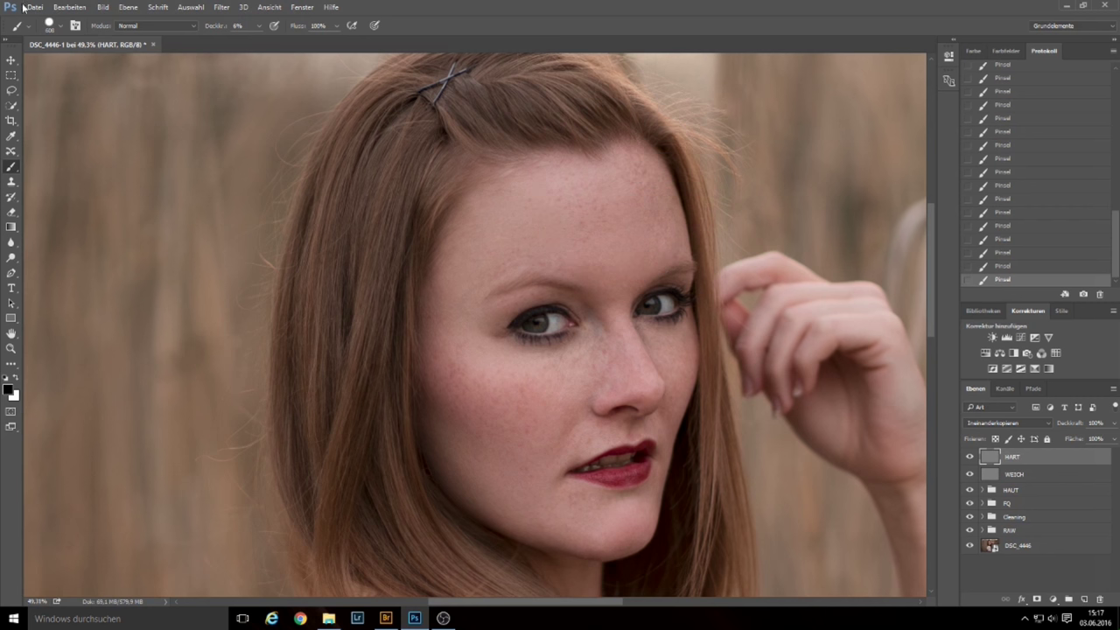
{"action": "left_click", "coordinate": [51, 27]}
{"action": "left_click_drag", "start_coordinate": [136, 89], "coordinate": [111, 106]}
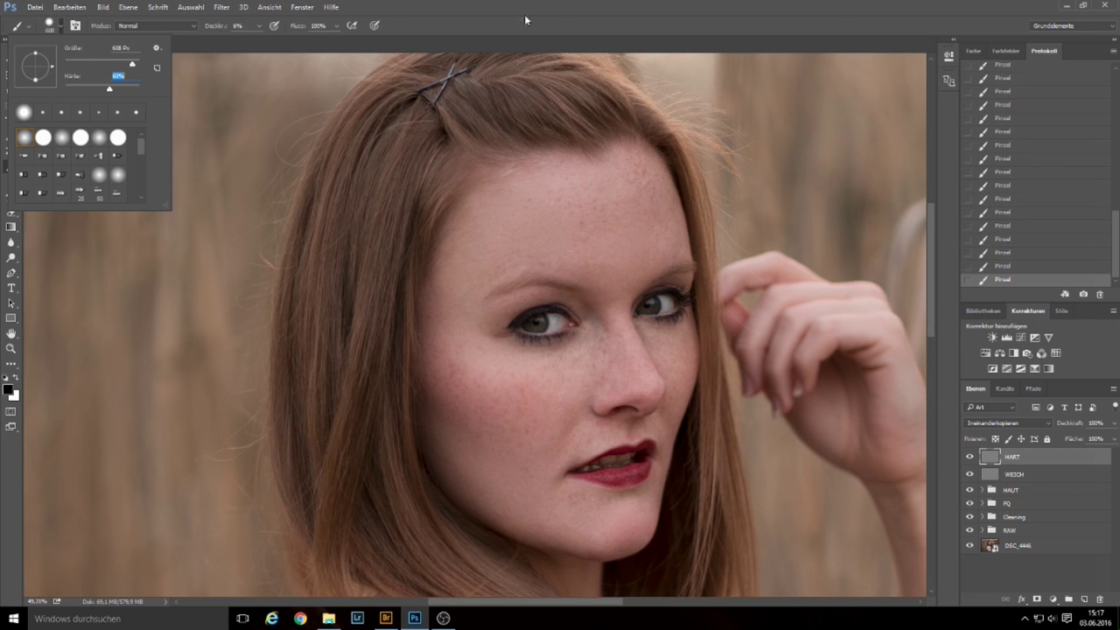
{"action": "right_click", "coordinate": [648, 333]}
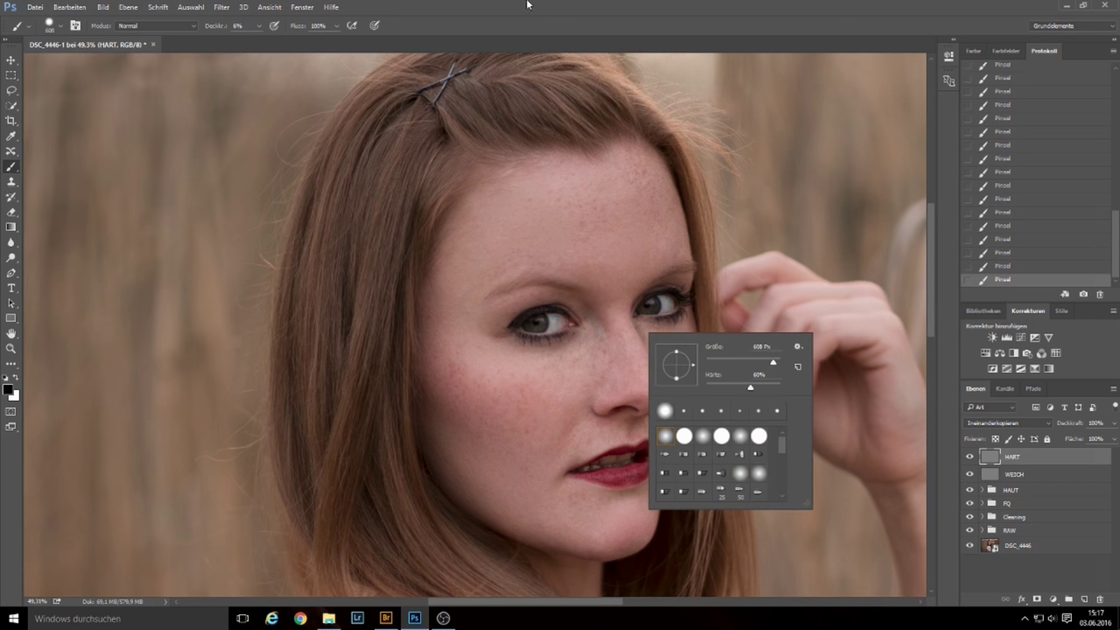
- Isolate the HART layer to inspect its grey strokes around eyes, mouth and hair
{"action": "key", "text": "Return"}
{"action": "mouse_move", "coordinate": [712, 417]}
{"action": "left_mouse_down"}
{"action": "mouse_move", "coordinate": [656, 206]}
{"action": "mouse_move", "coordinate": [620, 243]}
{"action": "left_mouse_up"}
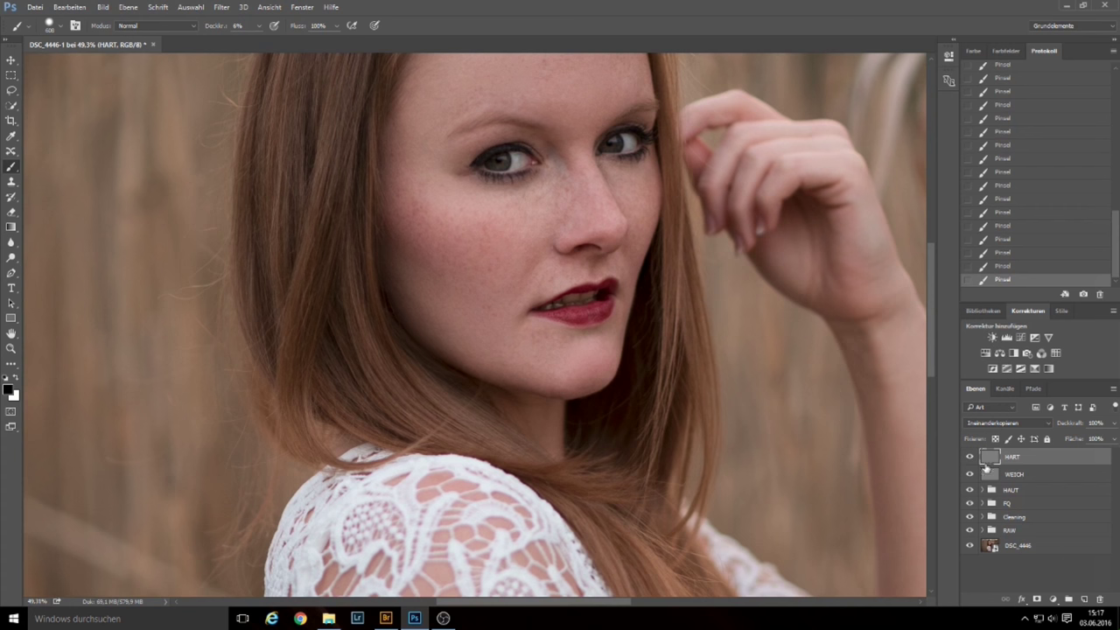
{"action": "left_click", "coordinate": [970, 456], "text": "alt"}
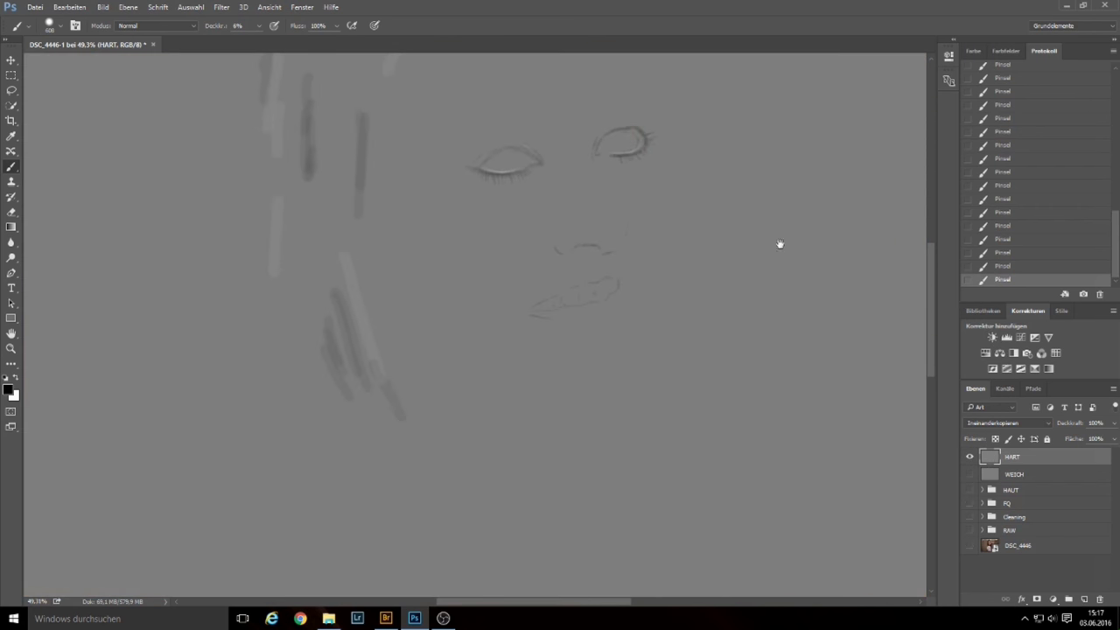
{"action": "left_click_drag", "start_coordinate": [779, 243], "coordinate": [737, 333]}
{"action": "scroll", "coordinate": [763, 343], "scroll_direction": "down", "scroll_amount": 1}
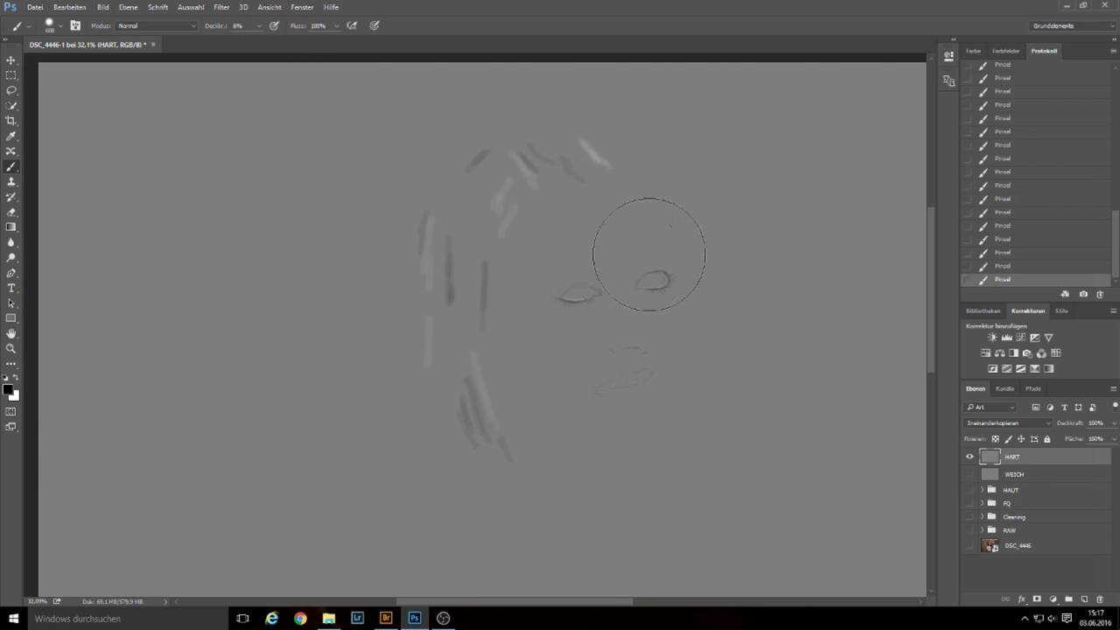
- Show all layers again, select WEICH, set brush hardness to 0%, then select HART
{"action": "left_click", "coordinate": [969, 457], "text": "alt"}
{"action": "left_click", "coordinate": [1044, 478]}
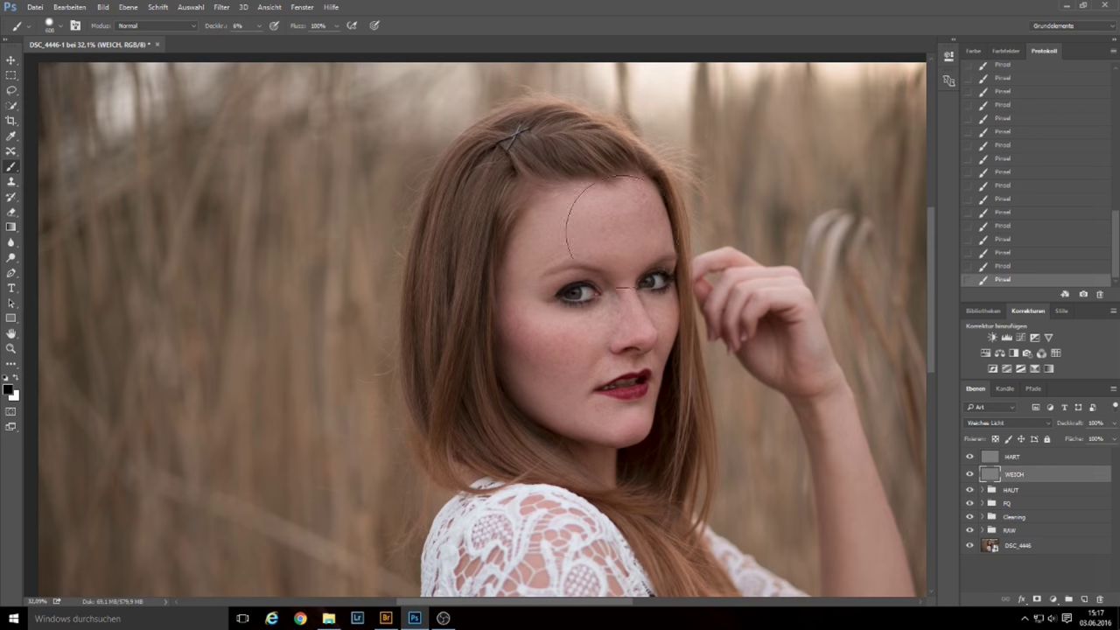
{"action": "left_click_drag", "start_coordinate": [612, 262], "coordinate": [582, 273]}
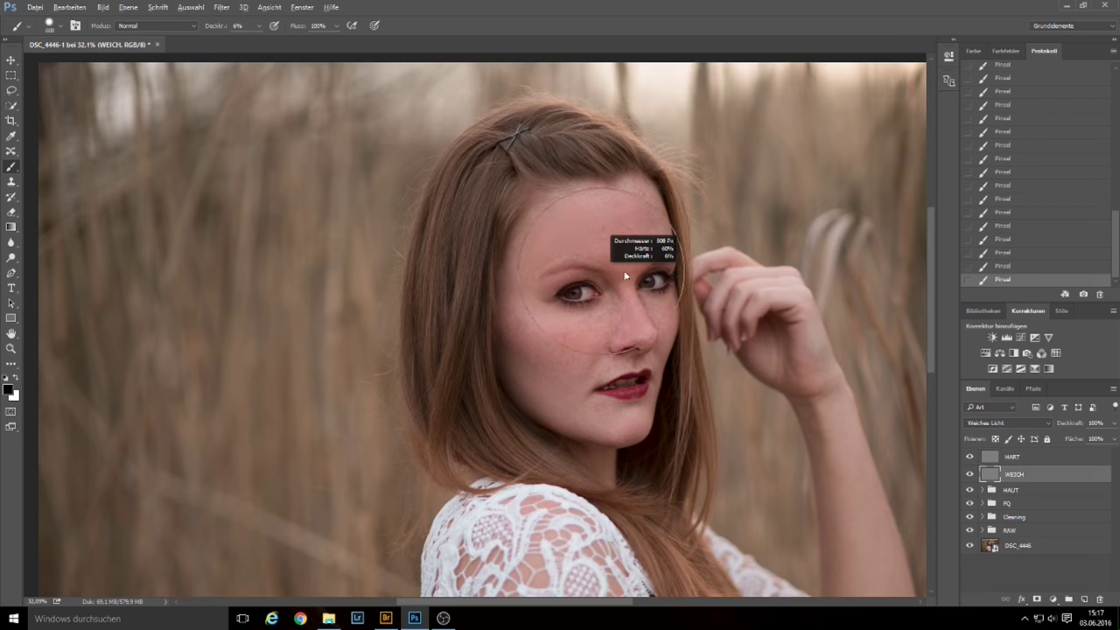
{"action": "left_click", "coordinate": [50, 26]}
{"action": "left_click_drag", "start_coordinate": [91, 91], "coordinate": [58, 95]}
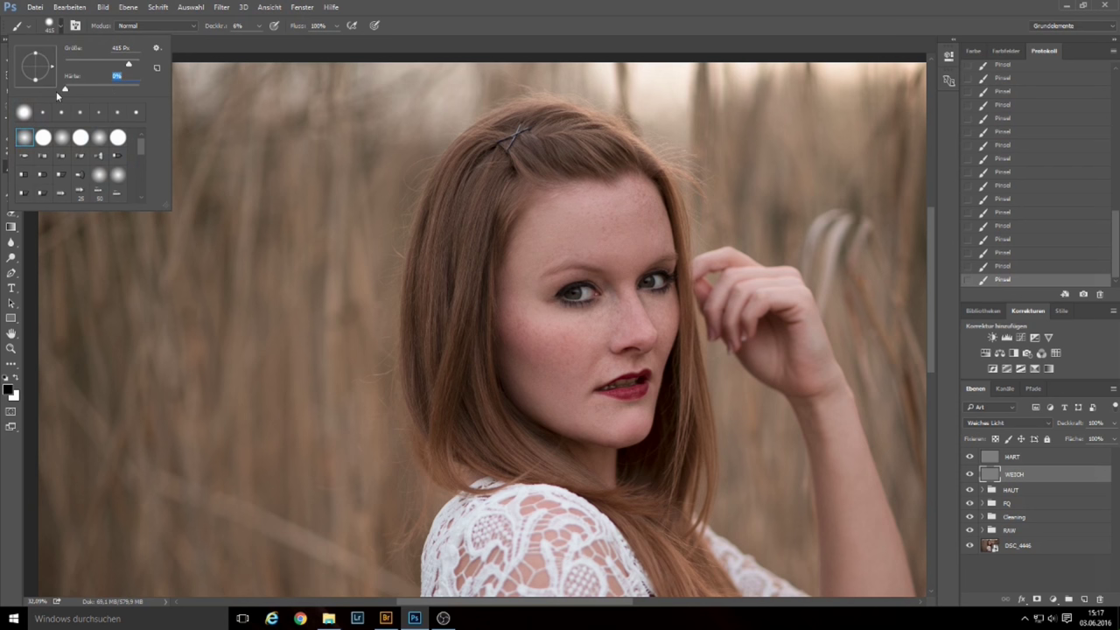
{"action": "key", "text": "Return"}
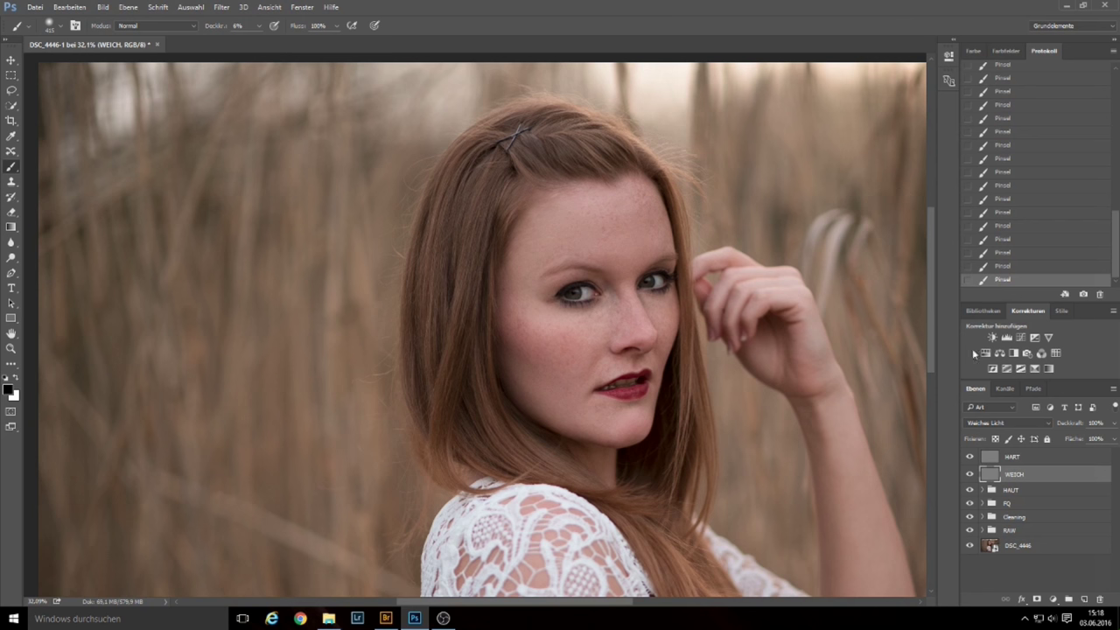
{"action": "left_click", "coordinate": [1061, 456]}
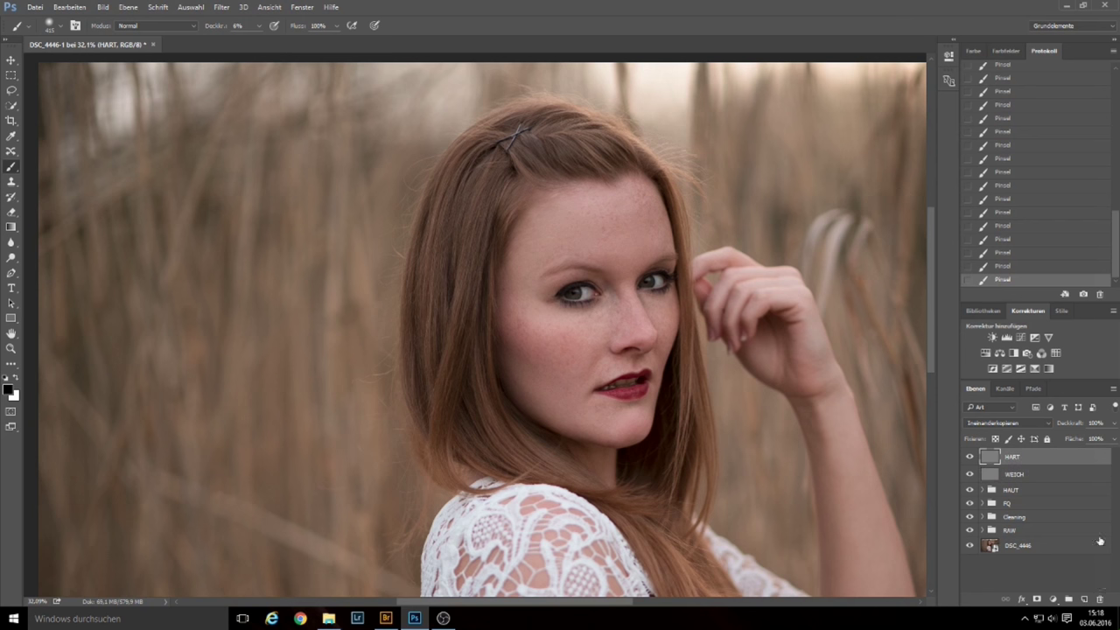
- Add a new layer Ebene 4 above HART and set the foreground colour to red
{"action": "left_click", "coordinate": [1084, 599]}
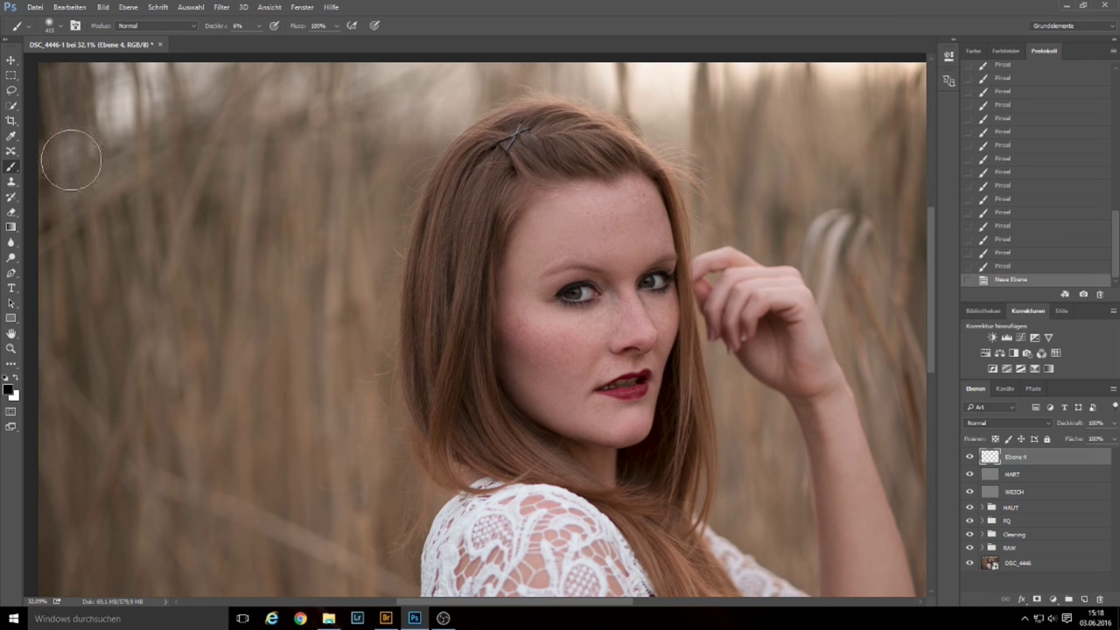
{"action": "left_click", "coordinate": [8, 389]}
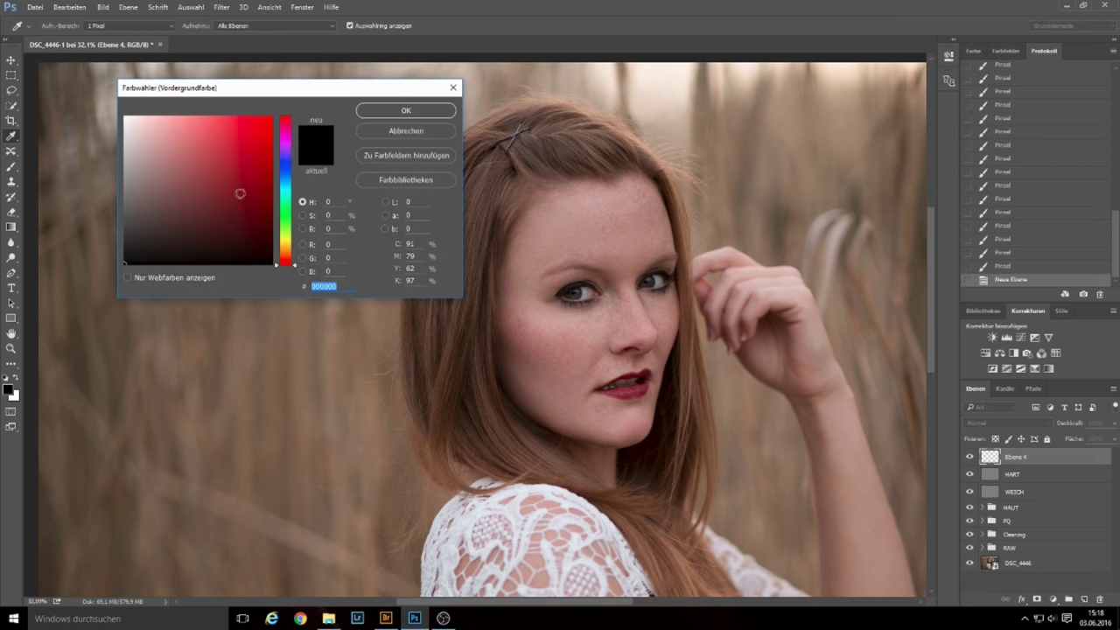
{"action": "left_click", "coordinate": [250, 124]}
{"action": "left_click", "coordinate": [394, 111]}
- Return to the Brush tool and restore, then re-maximise the program window
{"action": "key", "text": "b"}
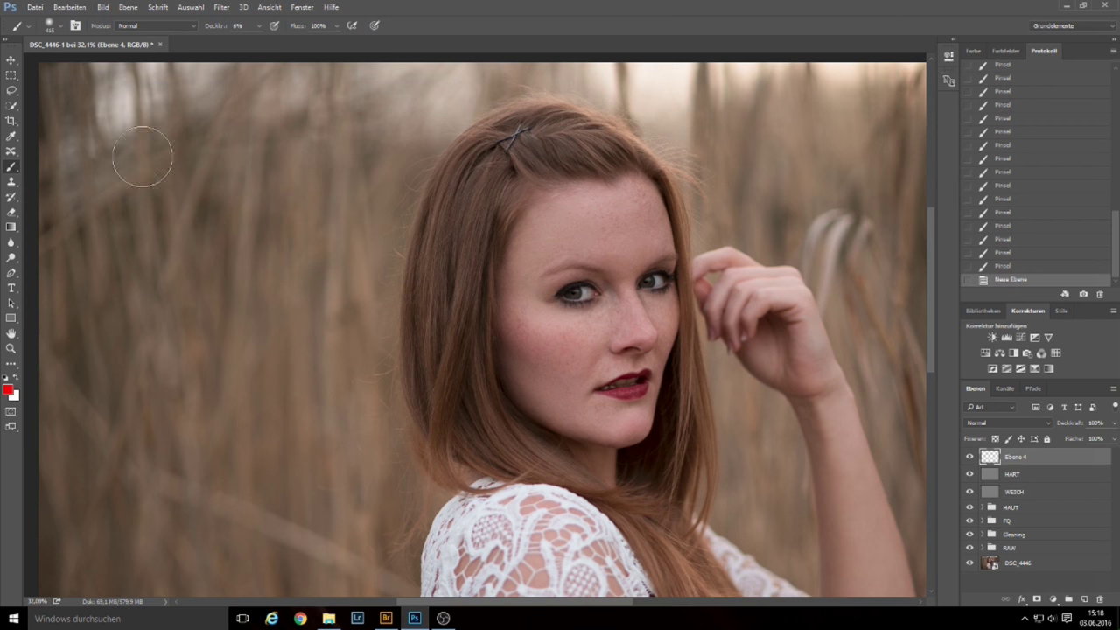
{"action": "left_click", "coordinate": [54, 31]}
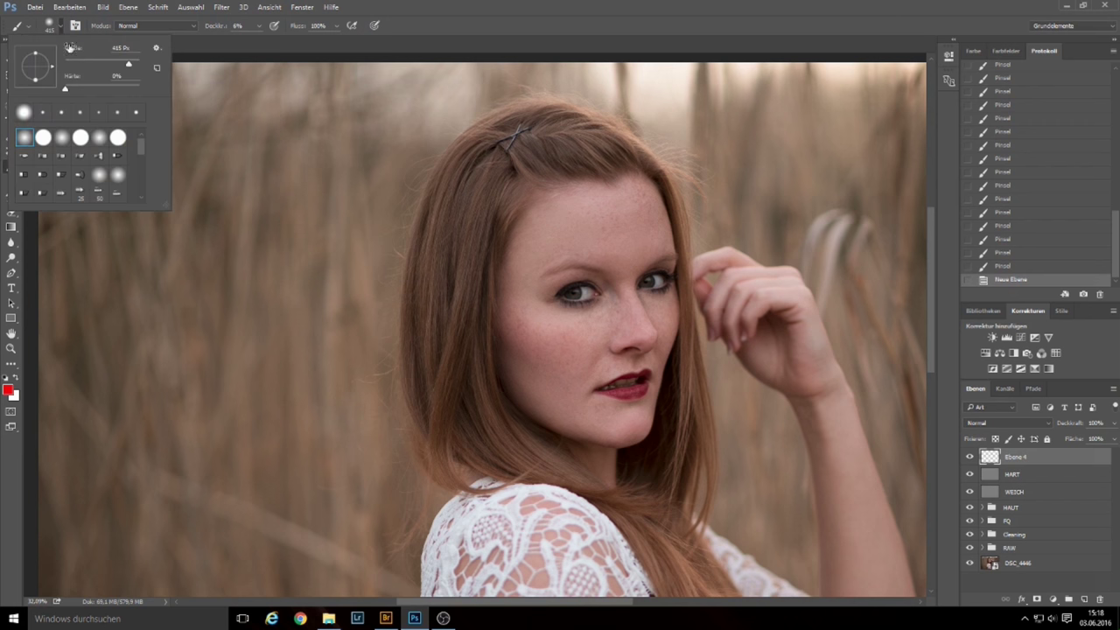
{"action": "type", "text": "100"}
{"action": "double_click", "coordinate": [499, 9]}
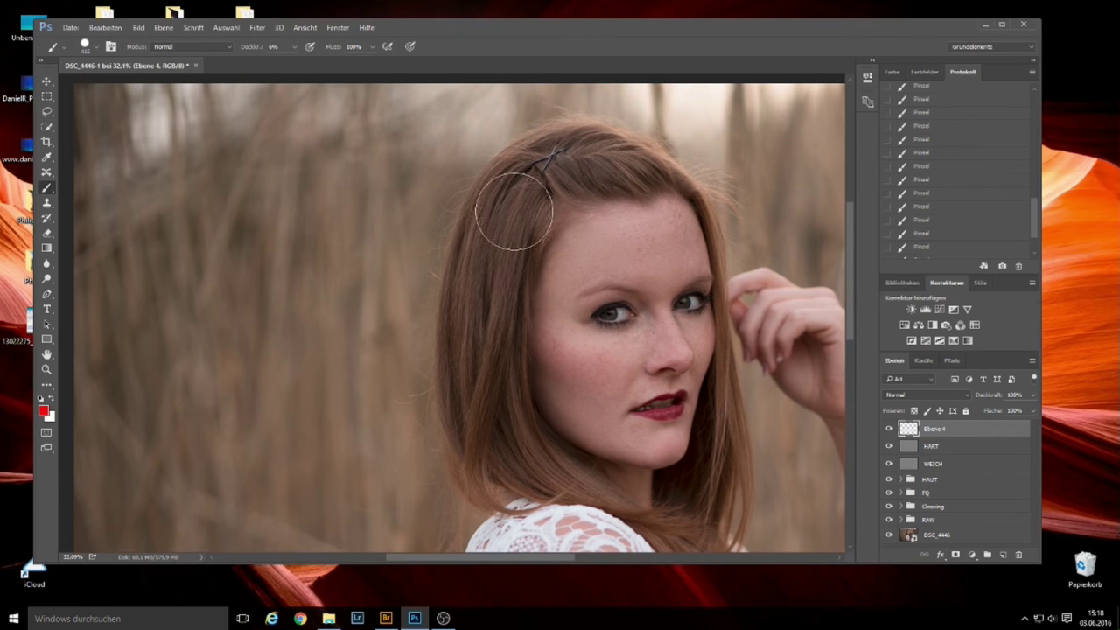
{"action": "double_click", "coordinate": [556, 31]}
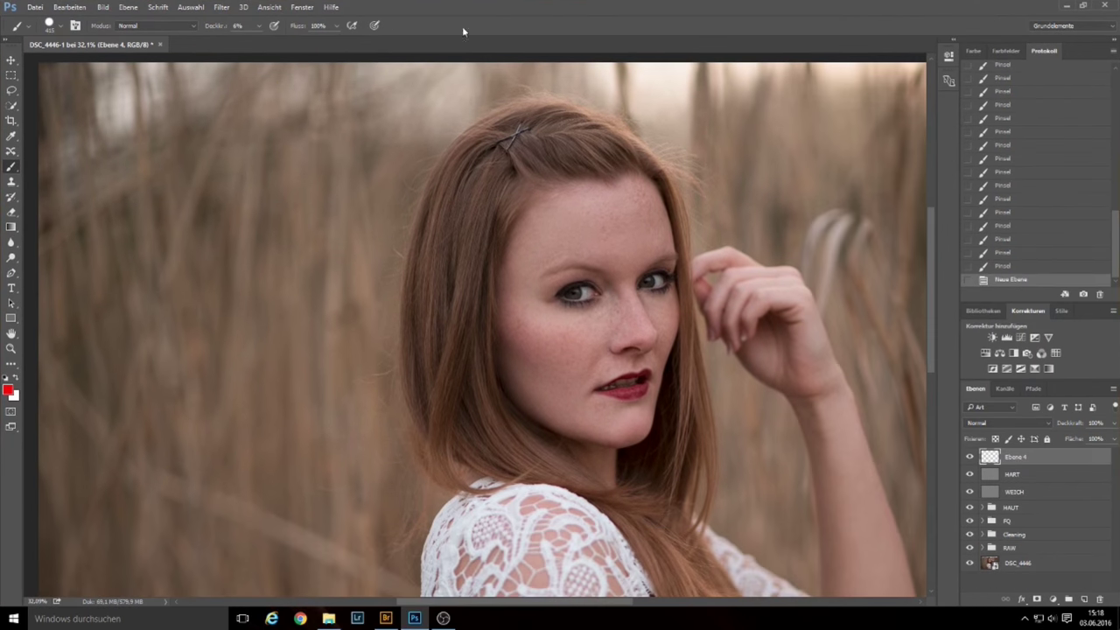
- Set brush opacity to 100%, shrink it, and draw red lines down the cheek edge and jaw
{"action": "left_click_drag", "start_coordinate": [257, 25], "coordinate": [333, 42]}
{"action": "right_click", "coordinate": [627, 252], "text": "alt"}
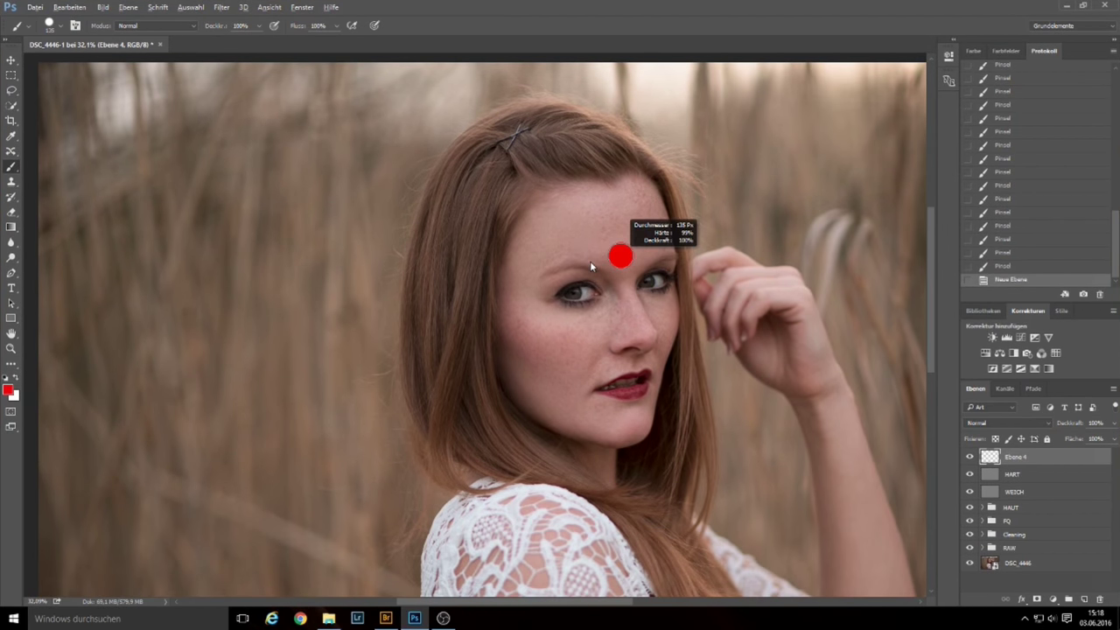
{"action": "right_click", "coordinate": [620, 253], "text": "alt"}
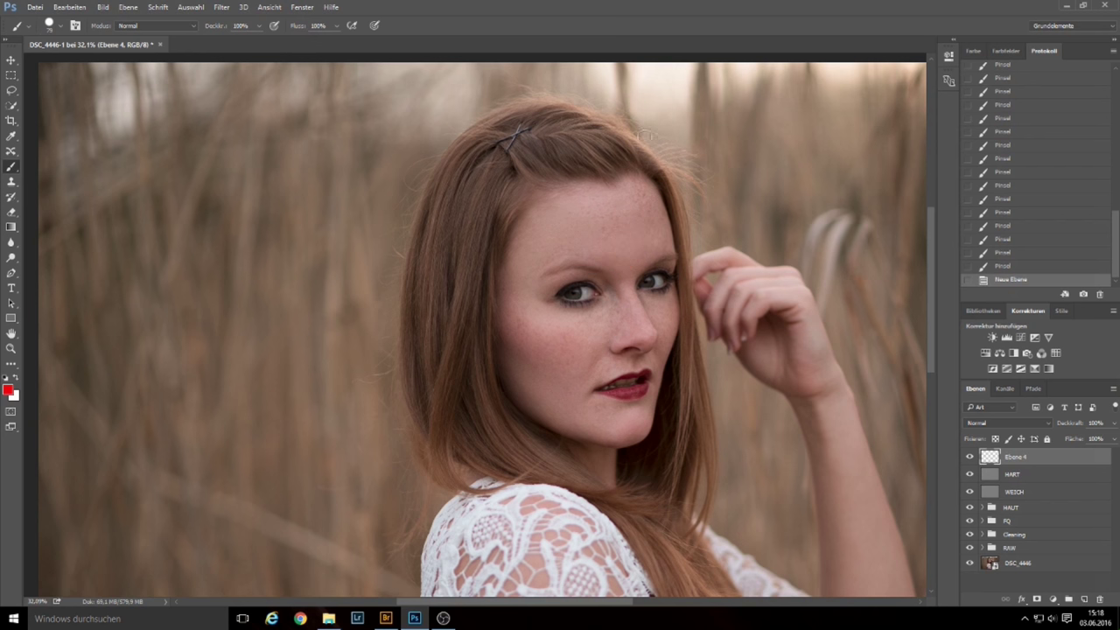
{"action": "left_click_drag", "start_coordinate": [498, 284], "coordinate": [506, 359]}
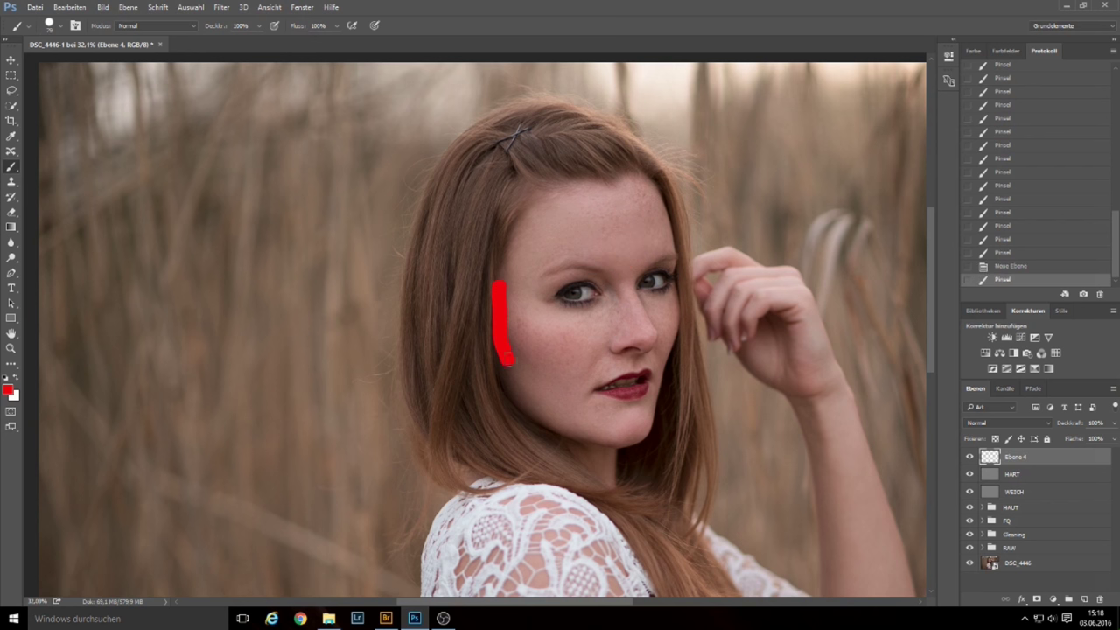
{"action": "right_click", "coordinate": [521, 398], "text": "alt"}
{"action": "left_click_drag", "start_coordinate": [520, 398], "coordinate": [536, 416]}
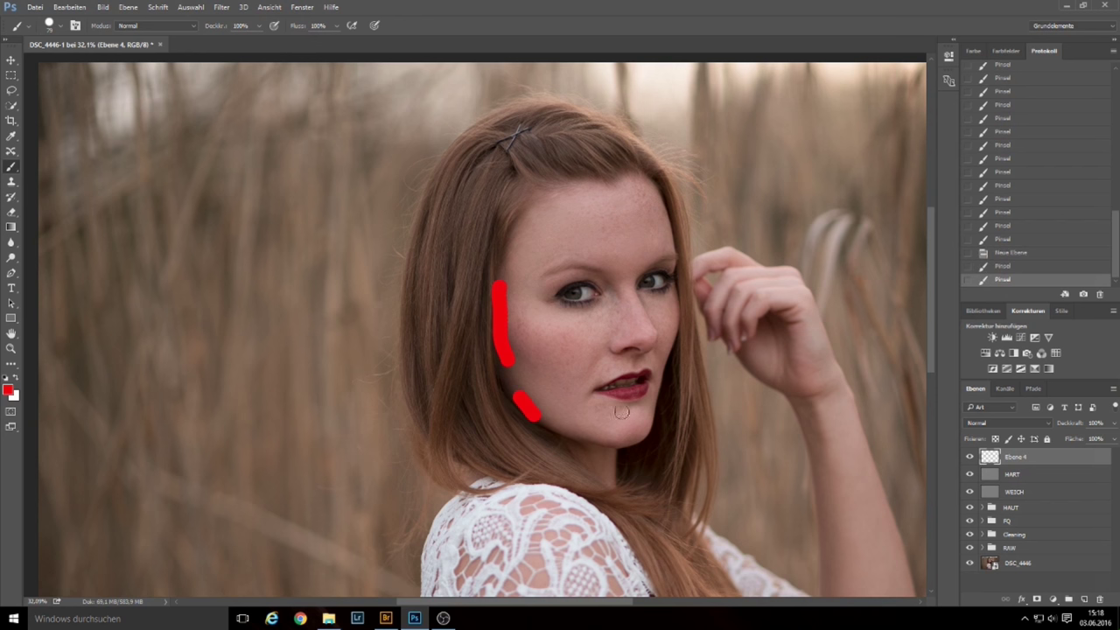
- Redraw the red cheek-to-lips stroke and thicken the cheek shadow mark, then switch to white
{"action": "left_click_drag", "start_coordinate": [526, 356], "coordinate": [586, 390]}
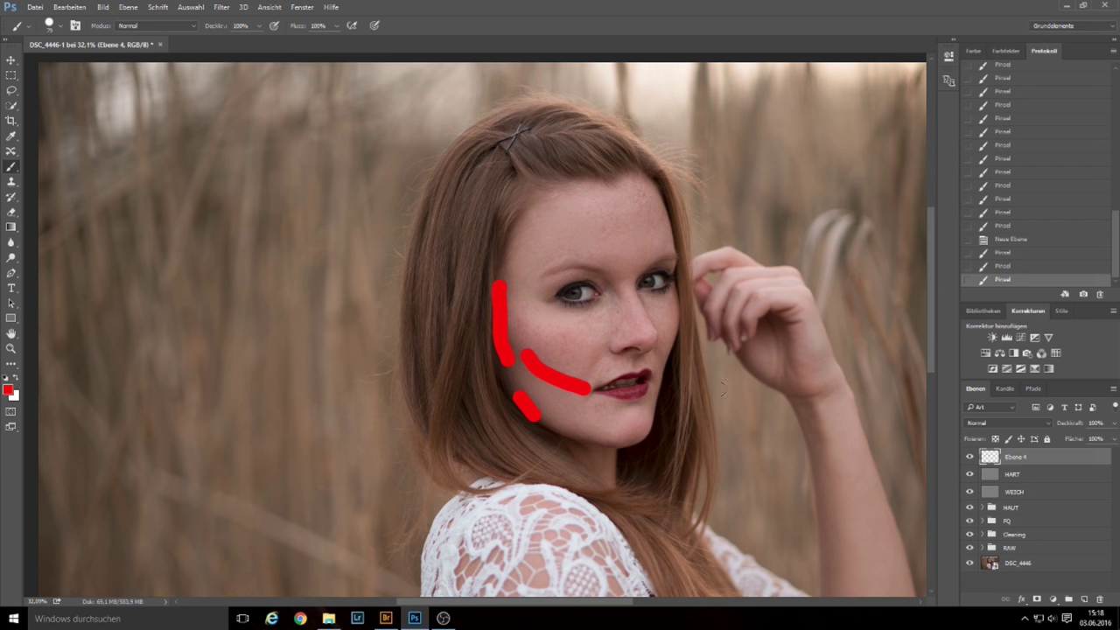
{"action": "key", "text": "ctrl+z"}
{"action": "left_click_drag", "start_coordinate": [519, 359], "coordinate": [551, 377]}
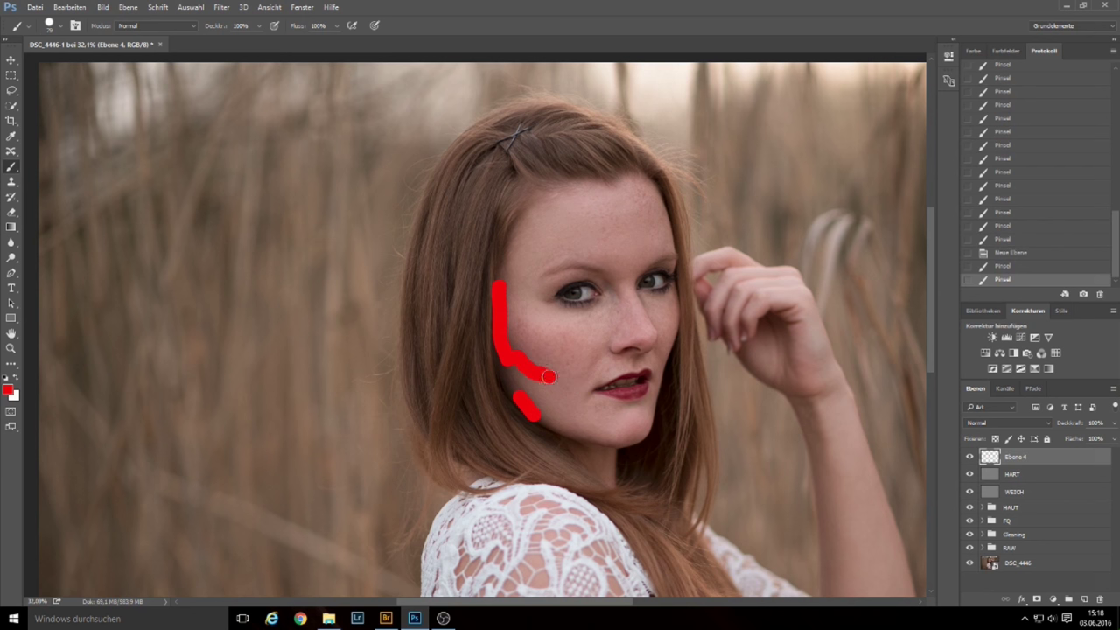
{"action": "left_click_drag", "start_coordinate": [514, 341], "coordinate": [535, 364]}
{"action": "left_click_drag", "start_coordinate": [503, 320], "coordinate": [552, 368]}
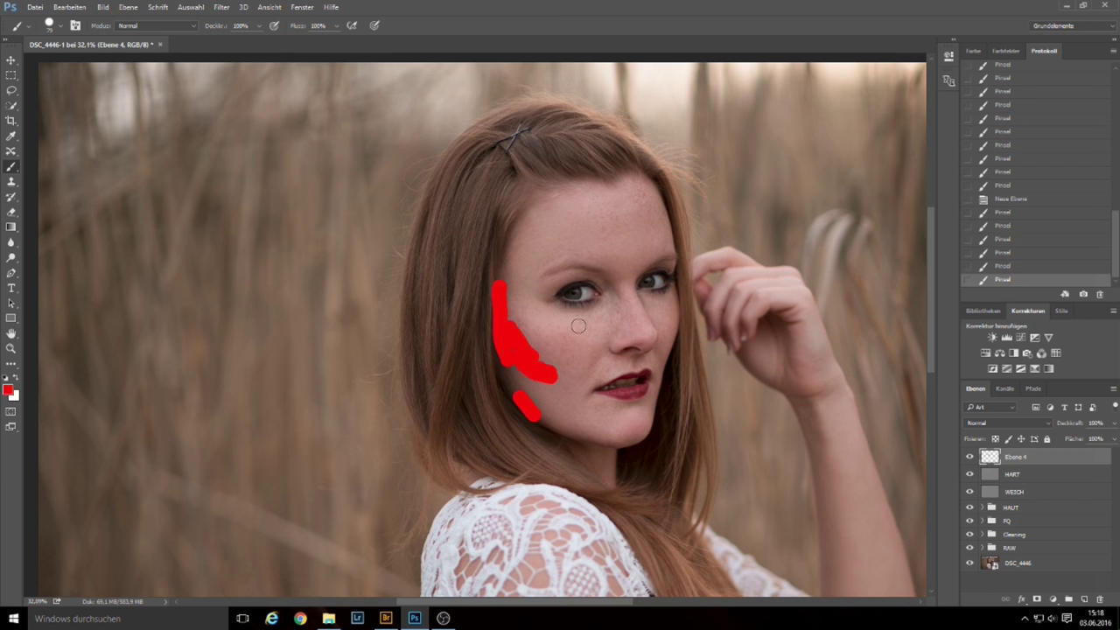
{"action": "key", "text": "x"}
- Mark white highlights under both eyes, on the chin, forehead and nose bridge
{"action": "left_click_drag", "start_coordinate": [552, 319], "coordinate": [602, 324]}
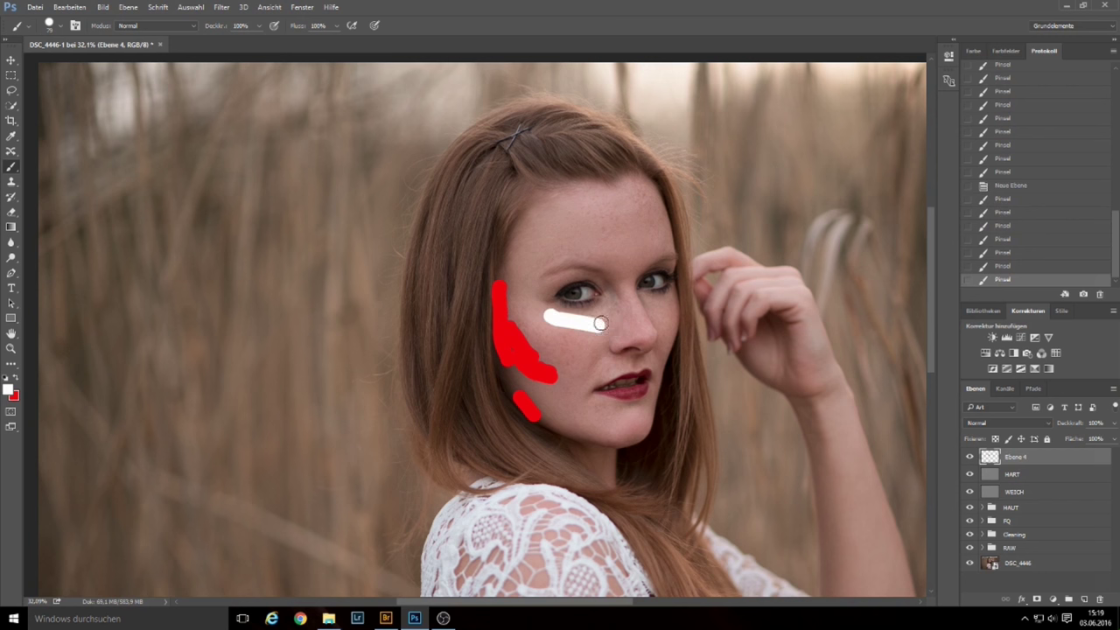
{"action": "left_click_drag", "start_coordinate": [668, 299], "coordinate": [649, 313]}
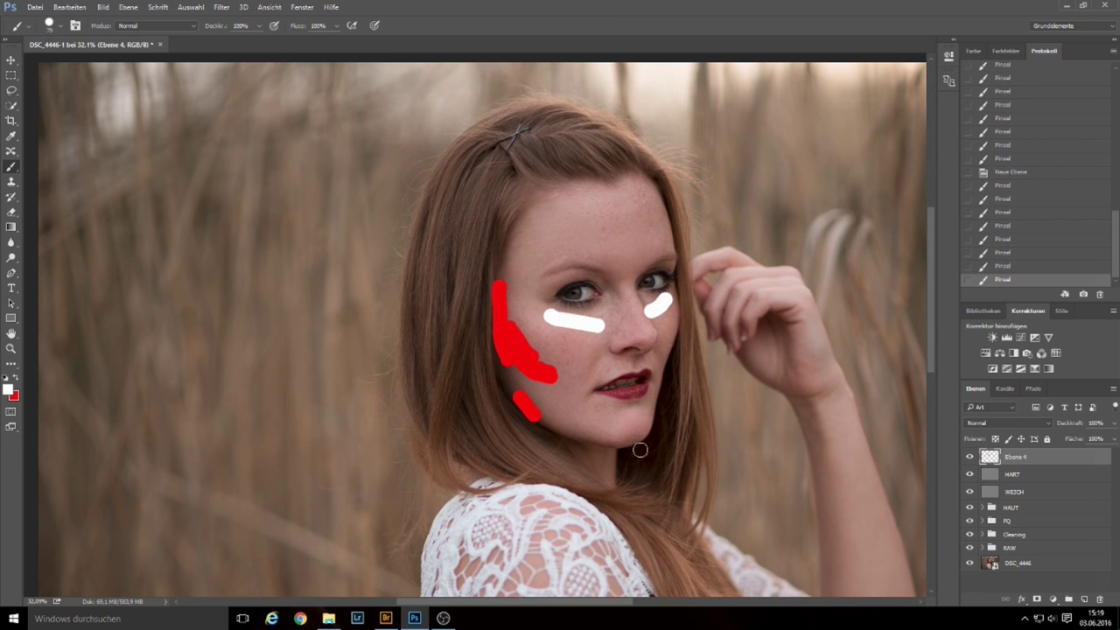
{"action": "left_click_drag", "start_coordinate": [636, 416], "coordinate": [626, 414]}
{"action": "left_click", "coordinate": [610, 217]}
{"action": "left_click_drag", "start_coordinate": [610, 222], "coordinate": [623, 233]}
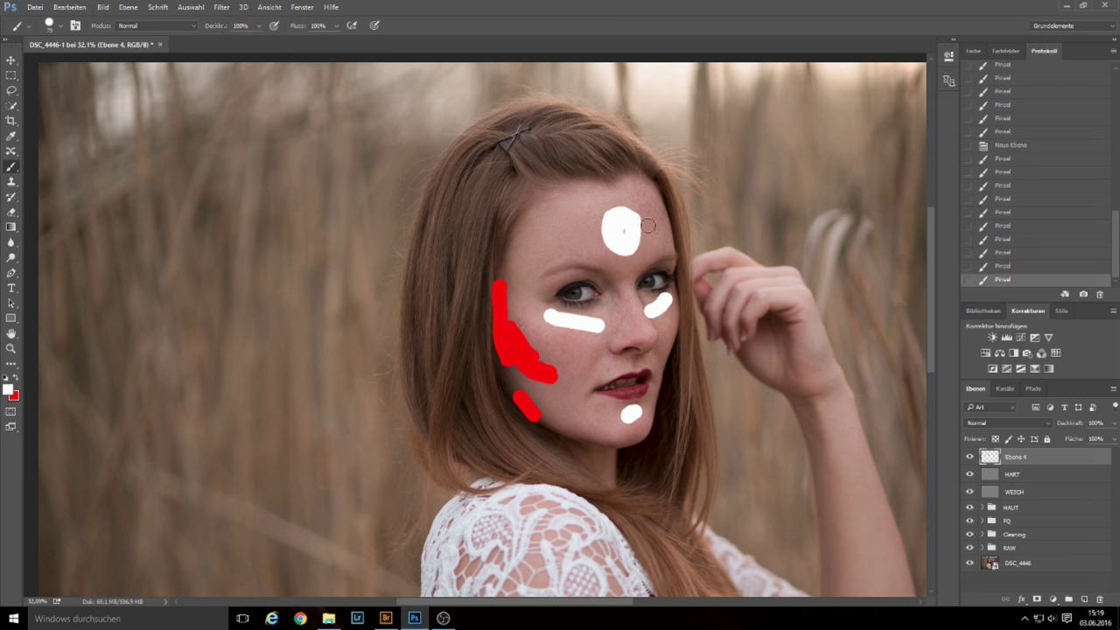
{"action": "right_click", "coordinate": [627, 230]}
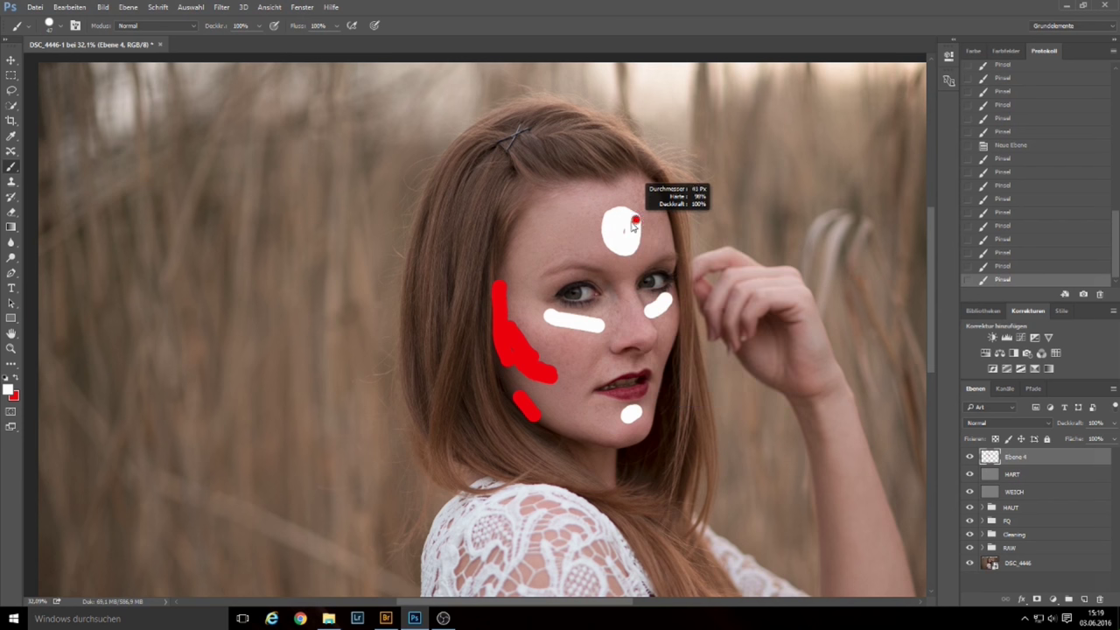
{"action": "left_click_drag", "start_coordinate": [628, 287], "coordinate": [631, 312]}
{"action": "mouse_move", "coordinate": [557, 322]}
{"action": "left_mouse_down"}
{"action": "mouse_move", "coordinate": [600, 352]}
{"action": "mouse_move", "coordinate": [597, 338]}
{"action": "left_mouse_up"}
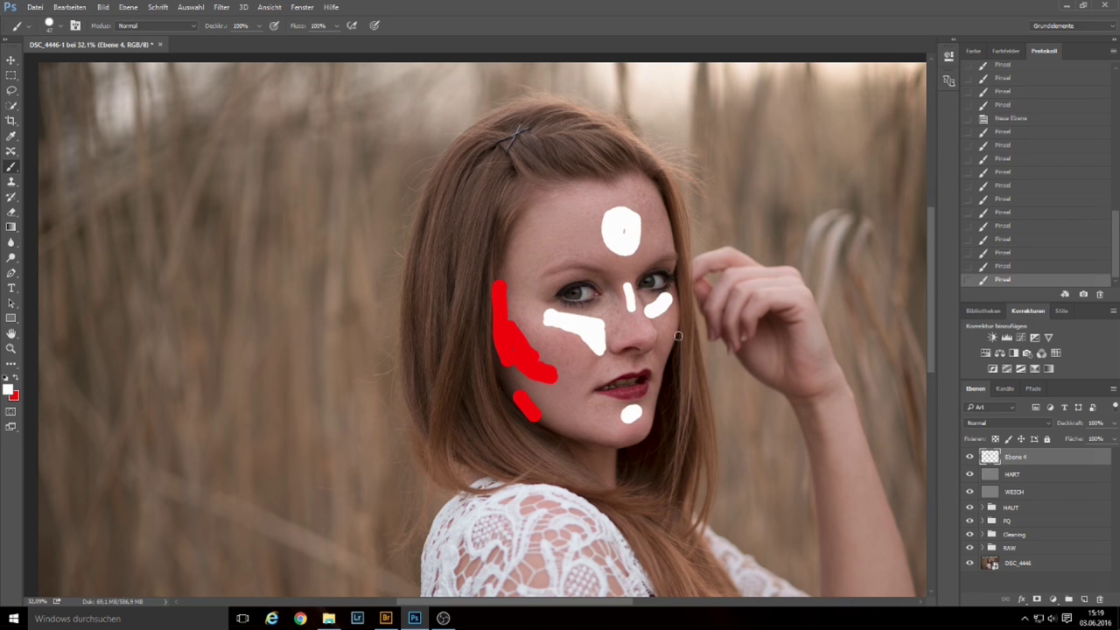
{"action": "mouse_move", "coordinate": [657, 313]}
{"action": "left_mouse_down"}
{"action": "mouse_move", "coordinate": [658, 324]}
{"action": "mouse_move", "coordinate": [671, 302]}
{"action": "left_mouse_up"}
{"action": "left_click_drag", "start_coordinate": [611, 214], "coordinate": [631, 212]}
- Mark red shadows on the right forehead, right cheek and along the jawline
{"action": "key", "text": "x"}
{"action": "left_click_drag", "start_coordinate": [642, 180], "coordinate": [659, 219]}
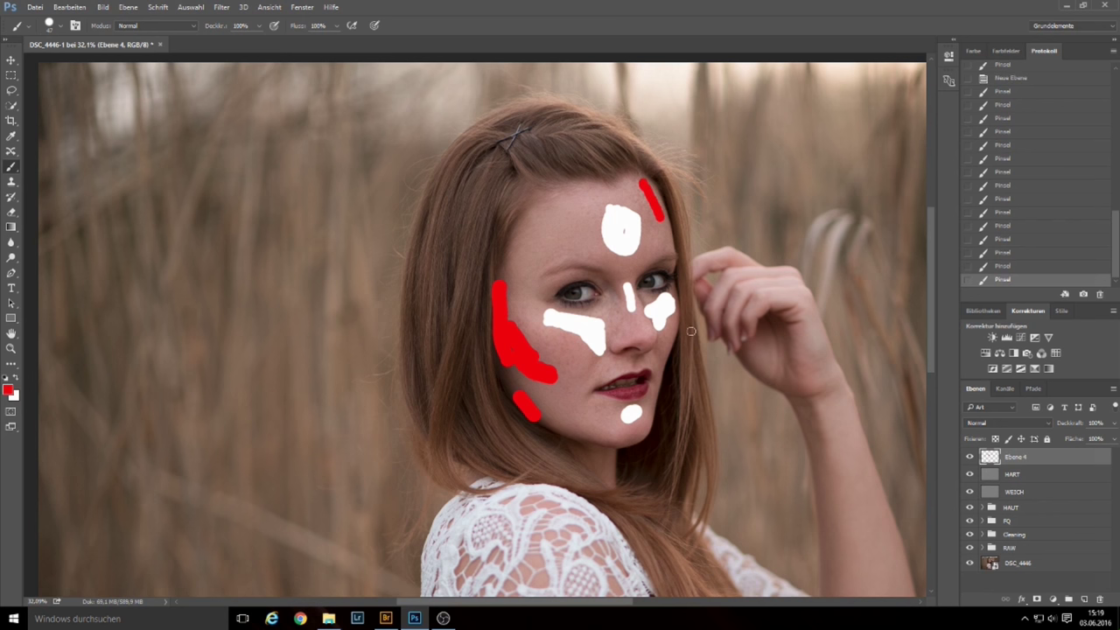
{"action": "left_click_drag", "start_coordinate": [672, 343], "coordinate": [663, 368]}
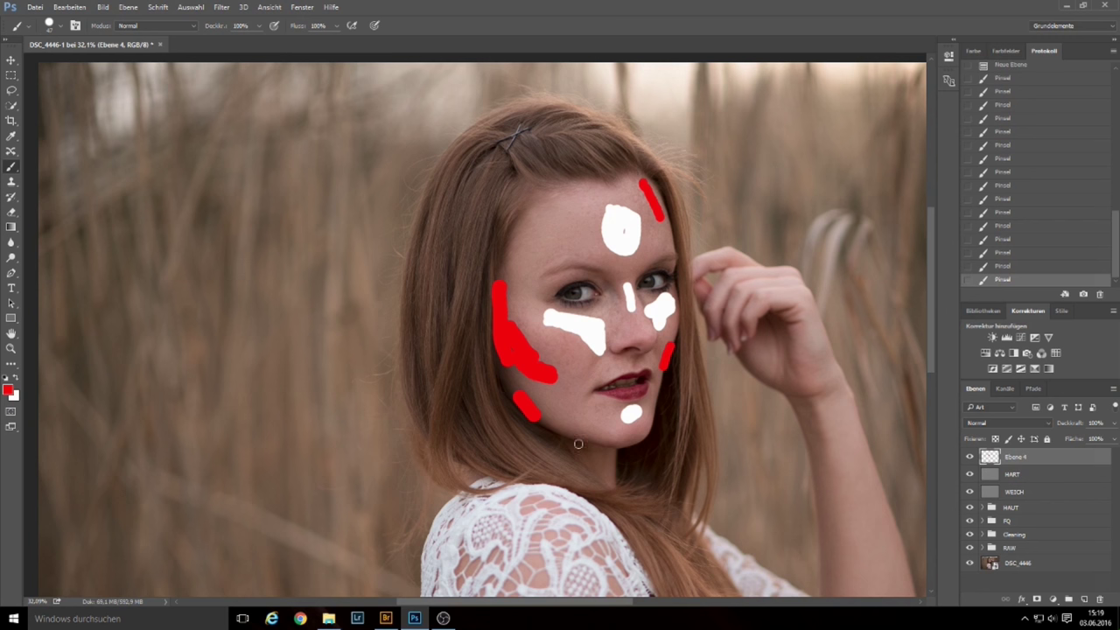
{"action": "left_click_drag", "start_coordinate": [584, 441], "coordinate": [607, 448]}
- Add white highlights above the left eye and at the right eye's outer corner
{"action": "key", "text": "x"}
{"action": "left_click_drag", "start_coordinate": [564, 277], "coordinate": [548, 282]}
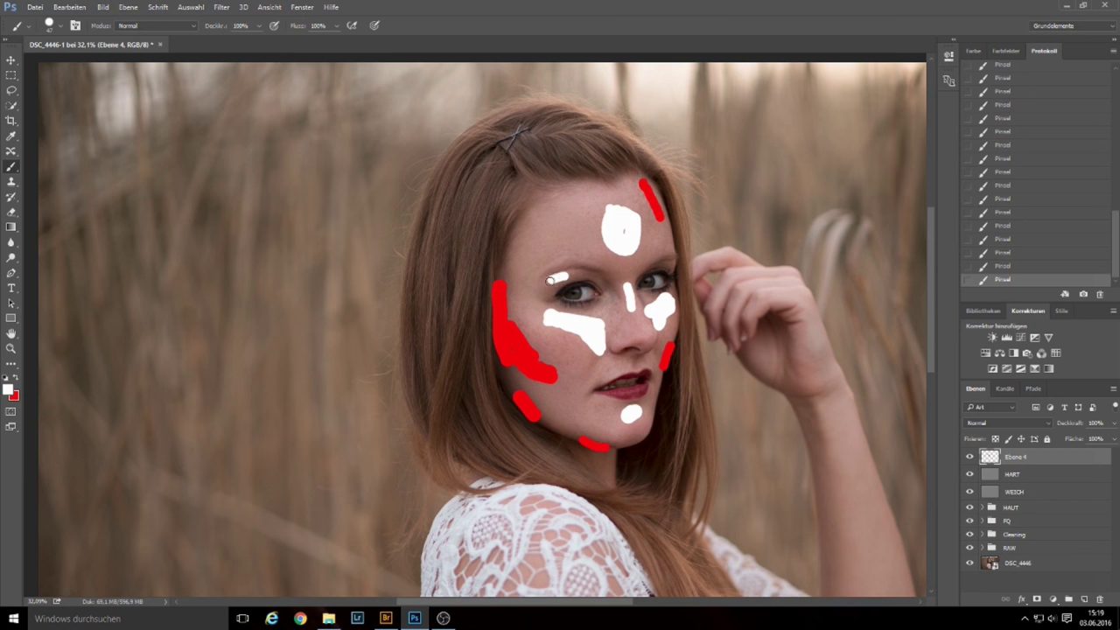
{"action": "left_click", "coordinate": [670, 262]}
- Extend red shadows along the jaw, linking the cheek mark, and down the left face edge
{"action": "key", "text": "x"}
{"action": "left_click_drag", "start_coordinate": [540, 417], "coordinate": [569, 427]}
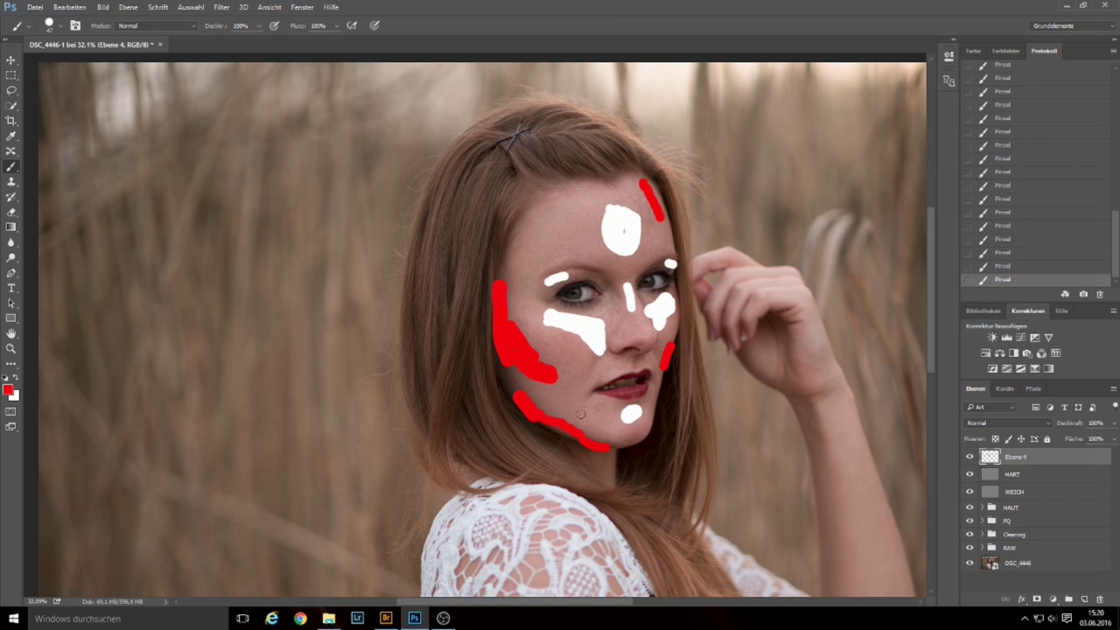
{"action": "left_click_drag", "start_coordinate": [511, 371], "coordinate": [515, 391]}
{"action": "left_click_drag", "start_coordinate": [528, 212], "coordinate": [498, 277]}
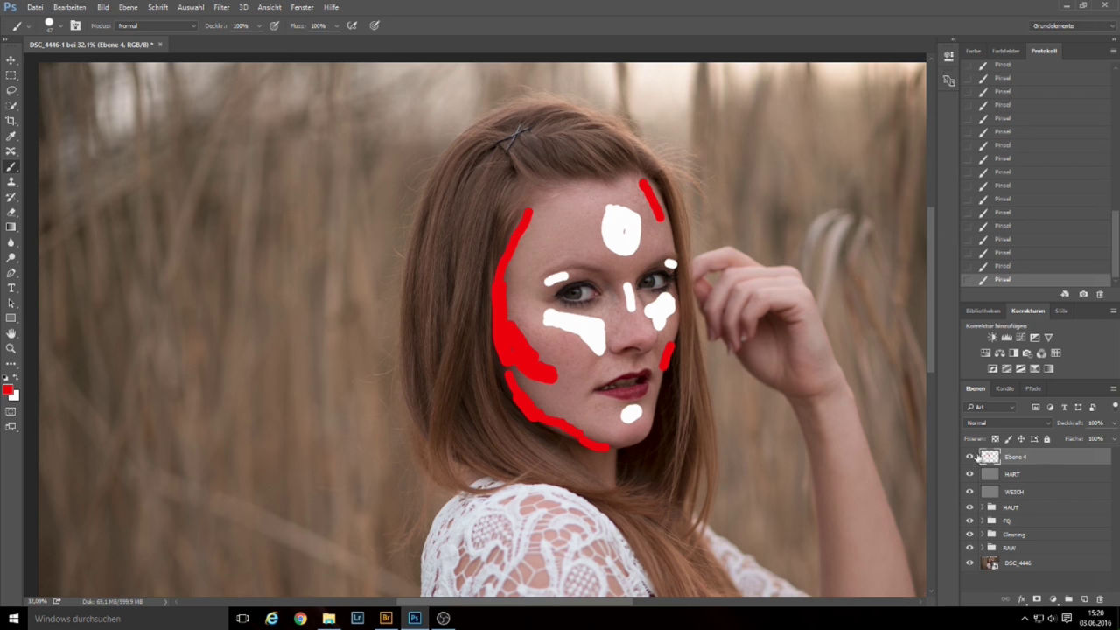
- Delete the Ebene 4 sketch layer, select WEICH, and set the paint colour to black
{"action": "key", "text": "Delete"}
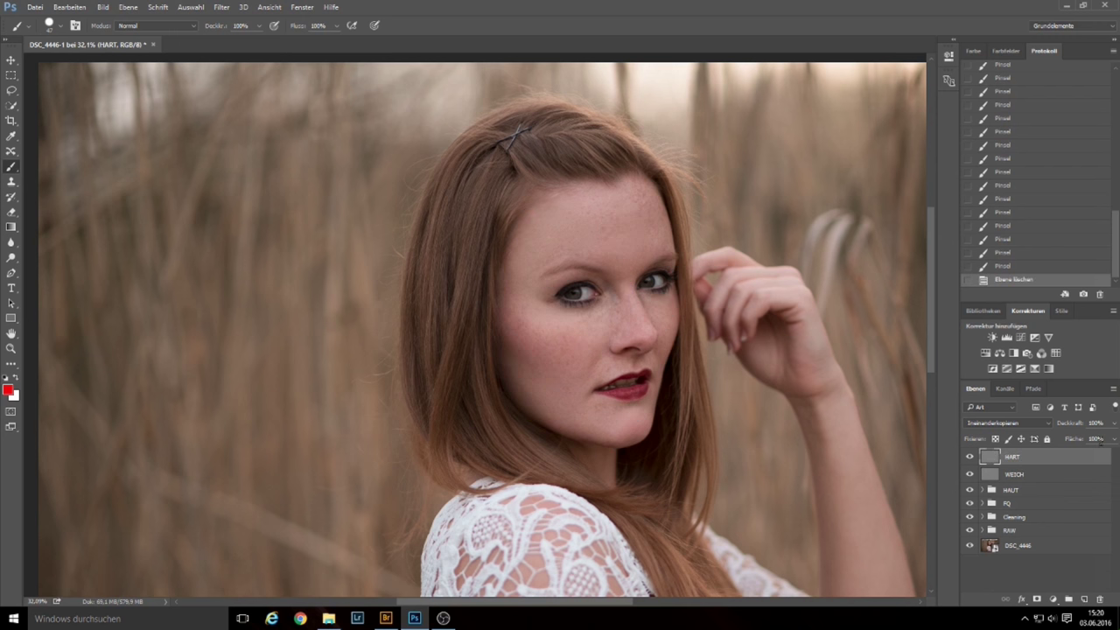
{"action": "left_click", "coordinate": [992, 476]}
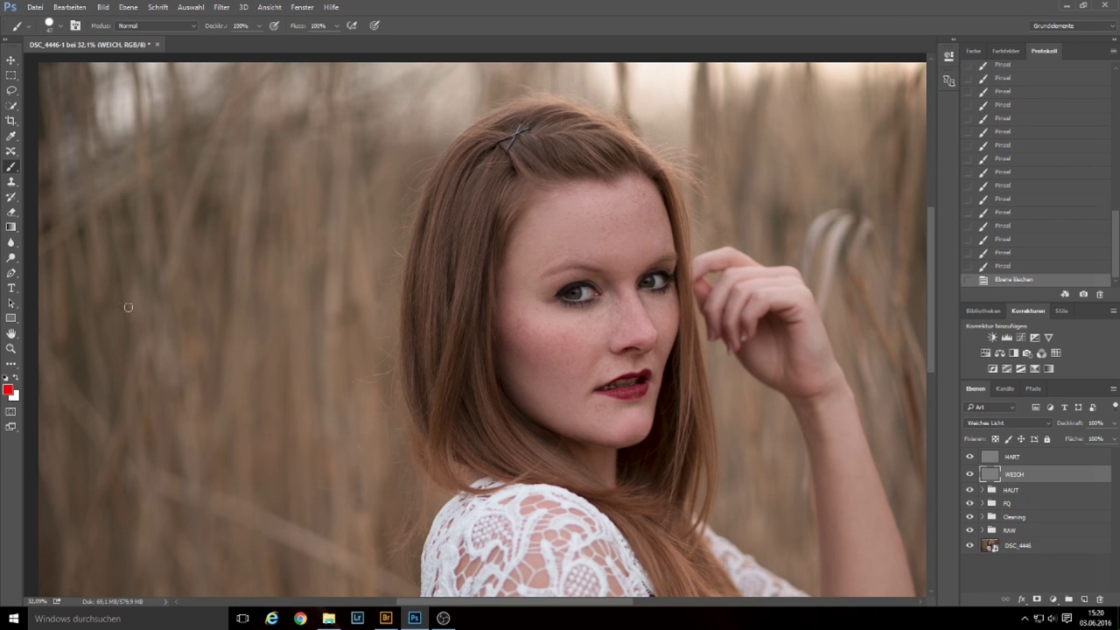
{"action": "left_click", "coordinate": [6, 377]}
- Lower the brush opacity to 6% and its hardness to 0%
{"action": "left_click", "coordinate": [259, 26]}
{"action": "left_click_drag", "start_coordinate": [258, 41], "coordinate": [226, 41]}
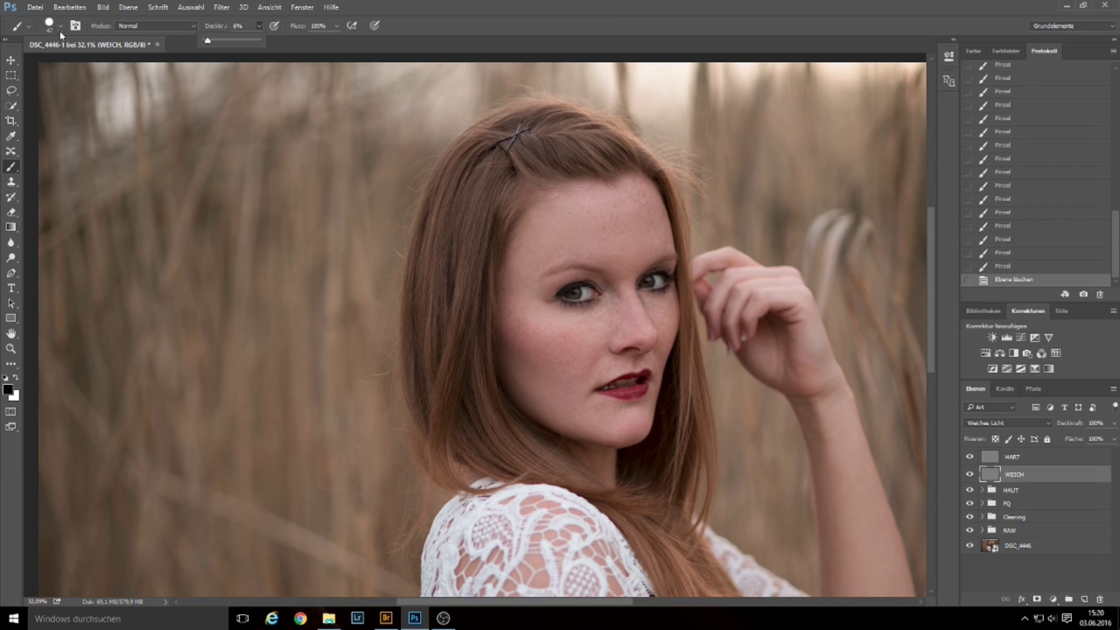
{"action": "left_click", "coordinate": [58, 27]}
{"action": "left_click_drag", "start_coordinate": [125, 89], "coordinate": [65, 91]}
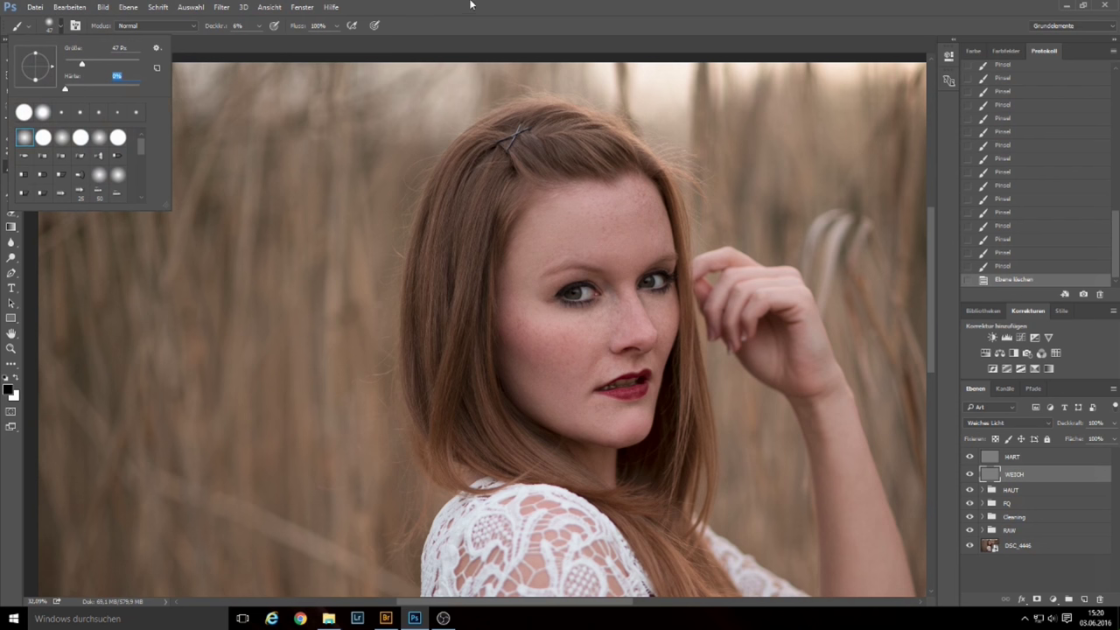
{"action": "key", "text": "Return"}
- With a ~334 px soft black brush, darken the cheek, forehead, eyebrow and temple
{"action": "right_click", "coordinate": [525, 241], "text": "alt"}
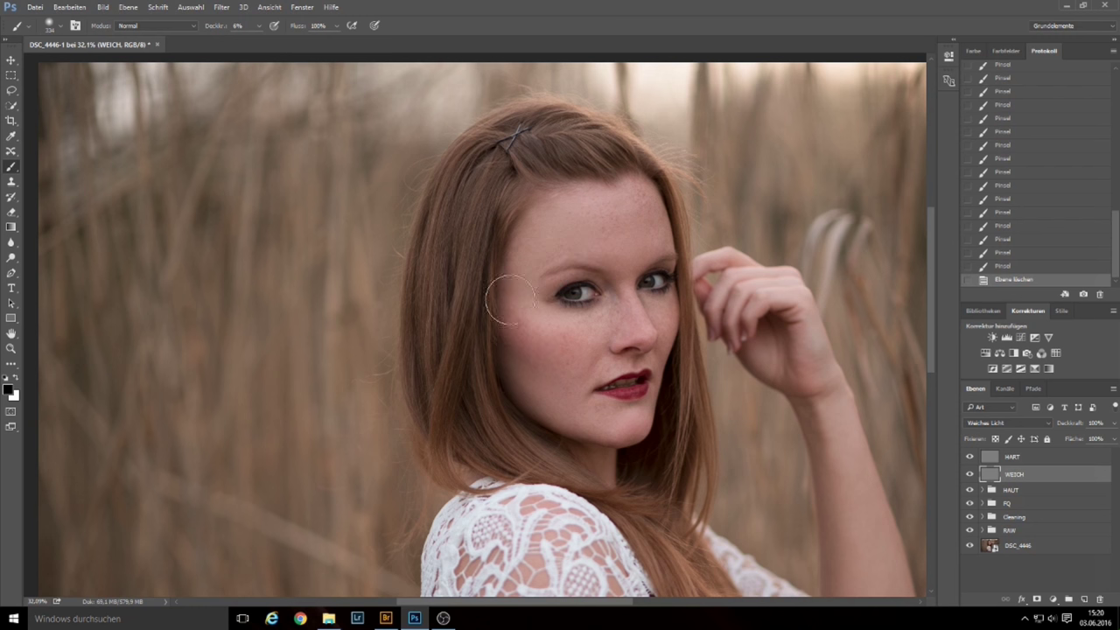
{"action": "mouse_move", "coordinate": [495, 333]}
{"action": "left_mouse_down"}
{"action": "mouse_move", "coordinate": [545, 418]}
{"action": "mouse_move", "coordinate": [511, 368]}
{"action": "left_mouse_up"}
{"action": "mouse_move", "coordinate": [532, 207]}
{"action": "left_mouse_down"}
{"action": "mouse_move", "coordinate": [498, 257]}
{"action": "mouse_move", "coordinate": [592, 165]}
{"action": "mouse_move", "coordinate": [602, 199]}
{"action": "mouse_move", "coordinate": [545, 311]}
{"action": "left_mouse_up"}
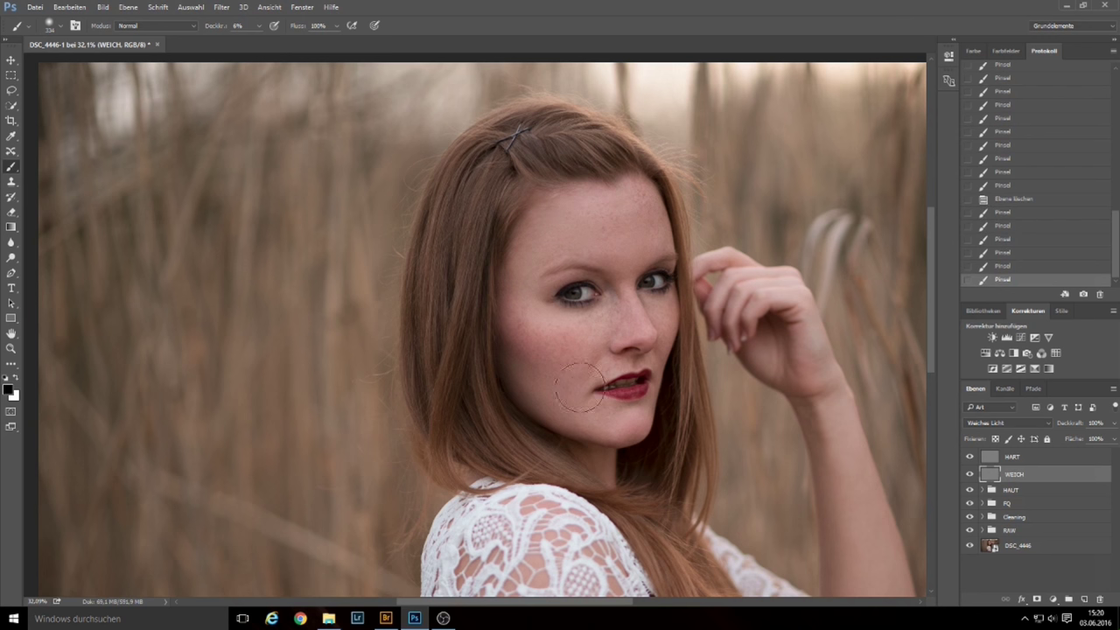
{"action": "mouse_move", "coordinate": [532, 414]}
{"action": "left_mouse_down"}
{"action": "mouse_move", "coordinate": [623, 443]}
{"action": "mouse_move", "coordinate": [666, 412]}
{"action": "left_mouse_up"}
{"action": "scroll", "coordinate": [590, 258], "scroll_direction": "up", "scroll_amount": 5}
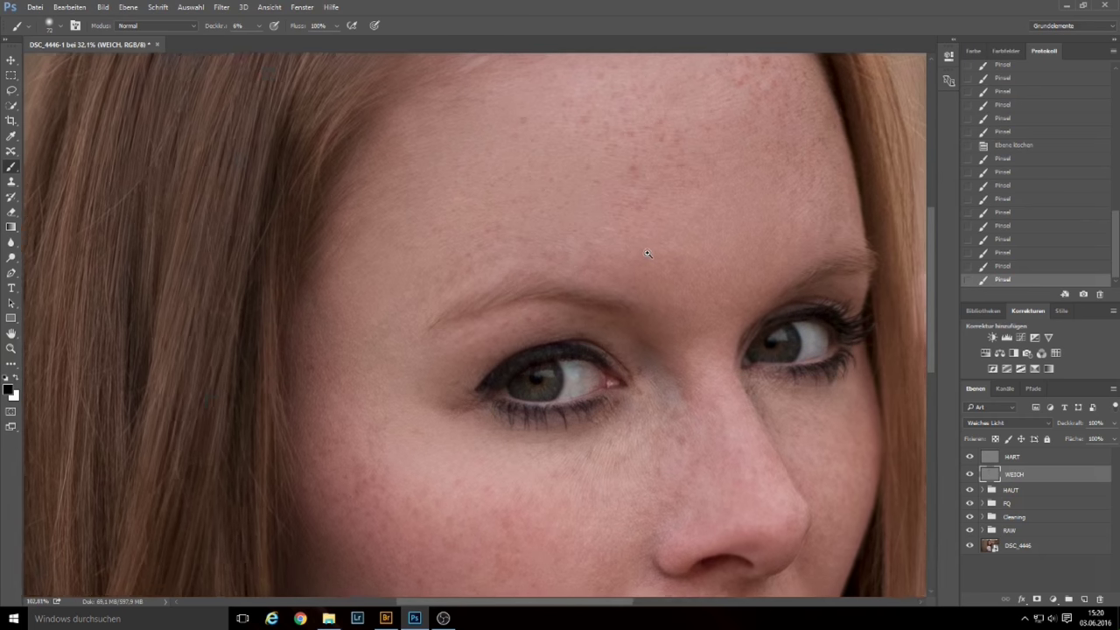
{"action": "mouse_move", "coordinate": [596, 300]}
{"action": "left_mouse_down"}
{"action": "mouse_move", "coordinate": [544, 285]}
{"action": "mouse_move", "coordinate": [588, 290]}
{"action": "left_mouse_up"}
{"action": "left_click_drag", "start_coordinate": [510, 295], "coordinate": [560, 282]}
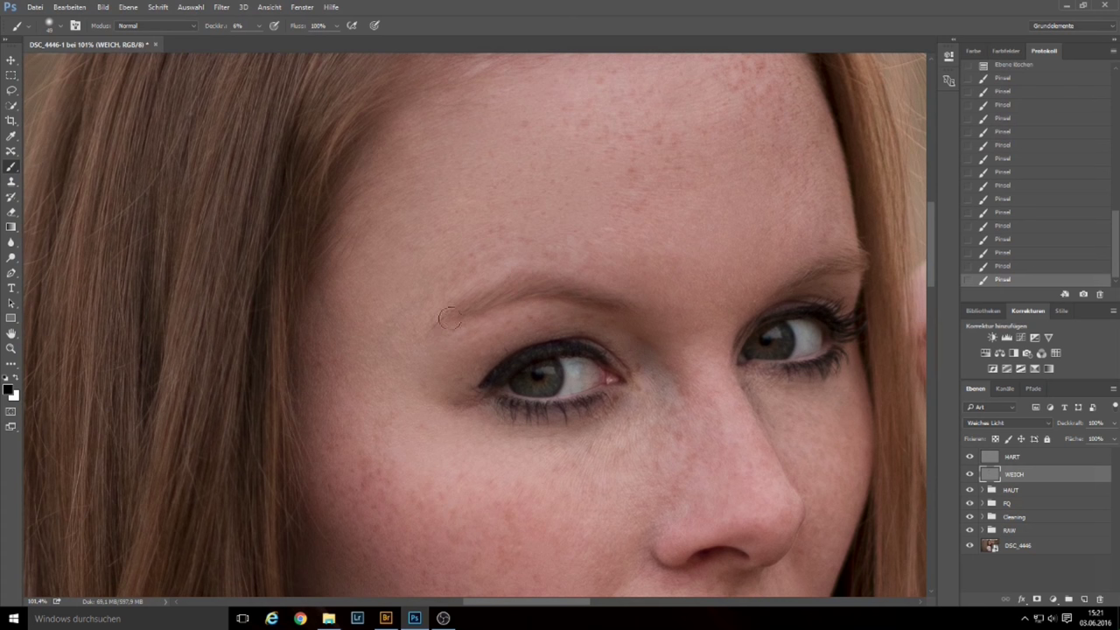
{"action": "left_click_drag", "start_coordinate": [862, 255], "coordinate": [833, 259]}
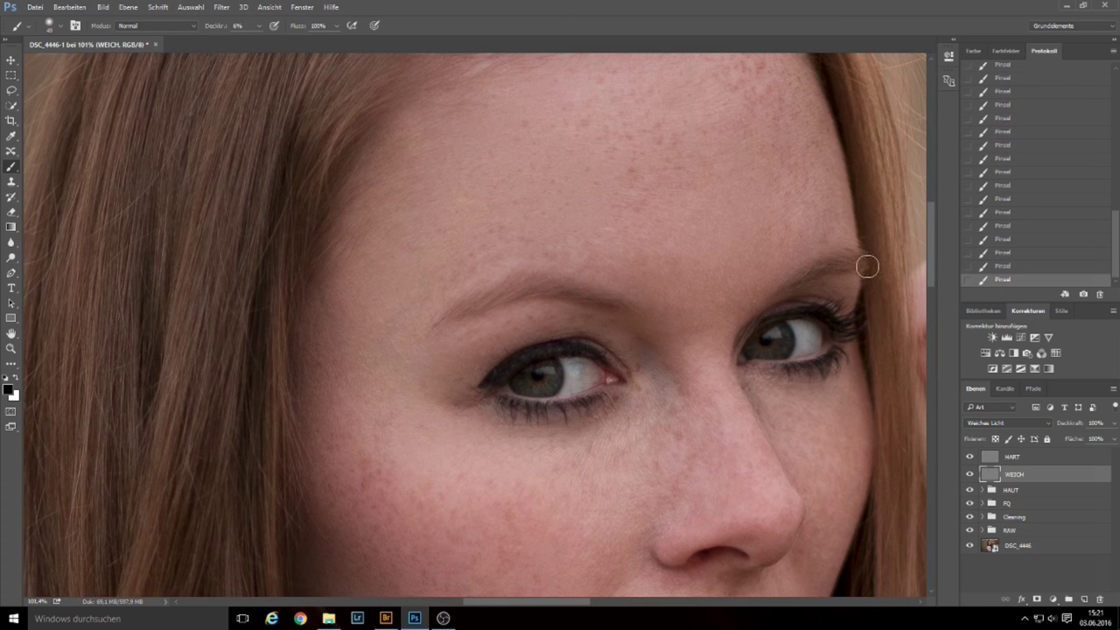
{"action": "scroll", "coordinate": [740, 296], "scroll_direction": "down", "scroll_amount": 5}
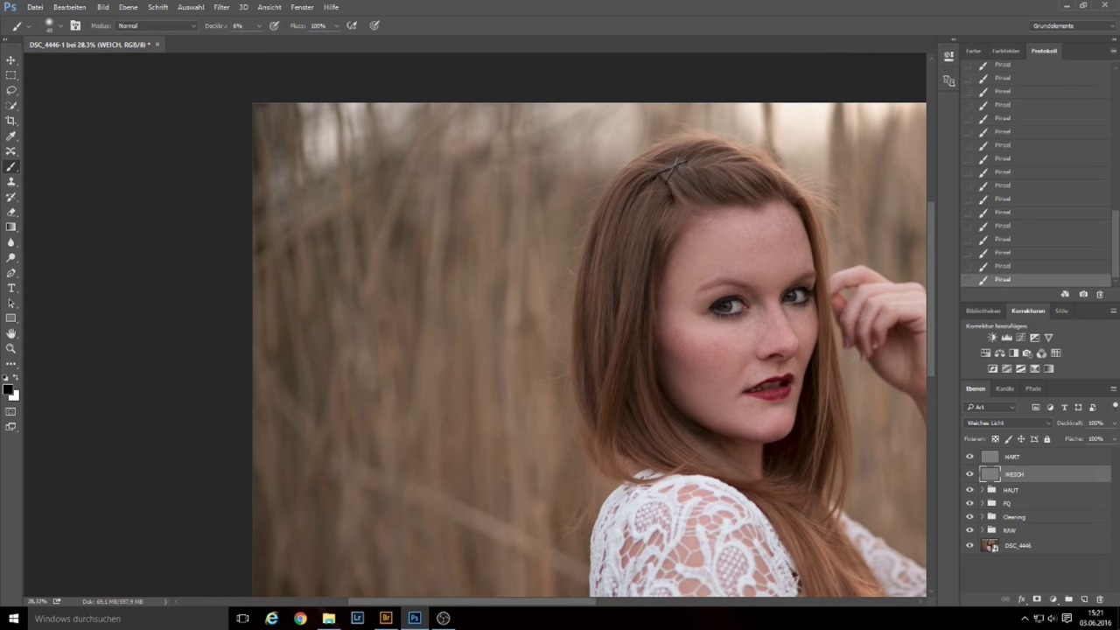
- Enlarge the brush, darken the side of the nose, and toggle WEICH to compare
{"action": "mouse_move", "coordinate": [829, 199]}
{"action": "left_mouse_down"}
{"action": "mouse_move", "coordinate": [818, 243]}
{"action": "mouse_move", "coordinate": [795, 220]}
{"action": "left_mouse_up"}
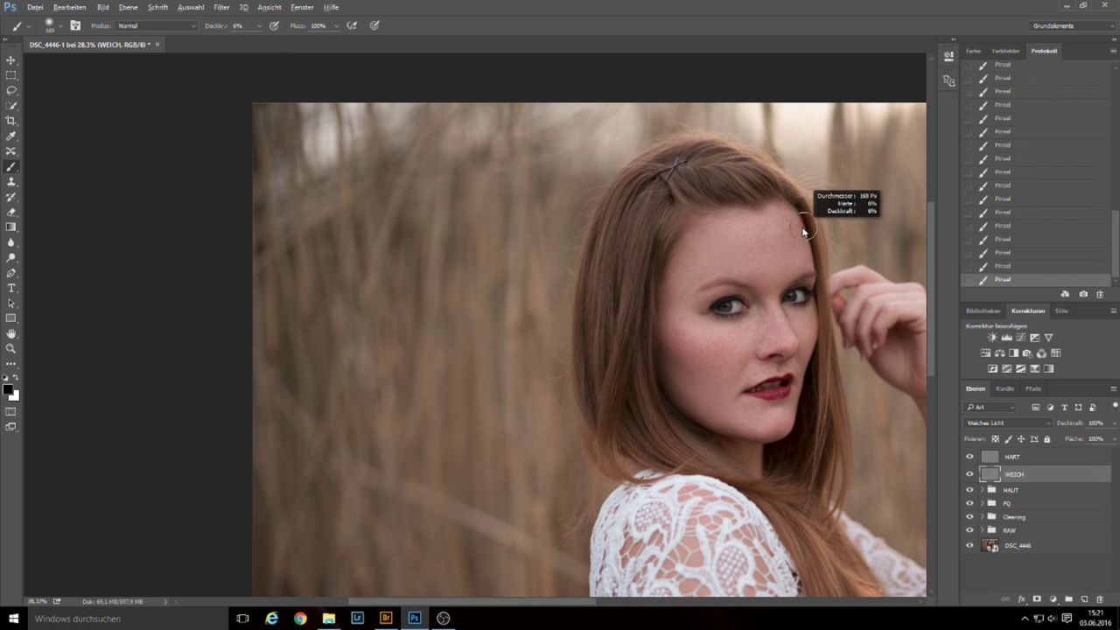
{"action": "scroll", "coordinate": [846, 292], "scroll_direction": "up", "scroll_amount": 3}
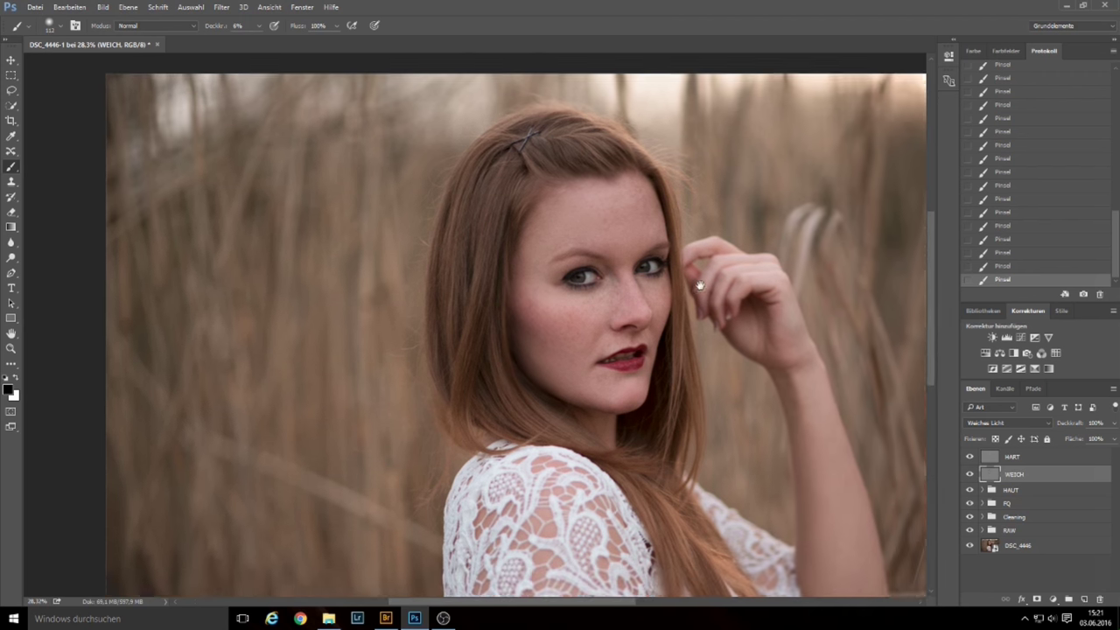
{"action": "scroll", "coordinate": [699, 285], "scroll_direction": "up", "scroll_amount": 1}
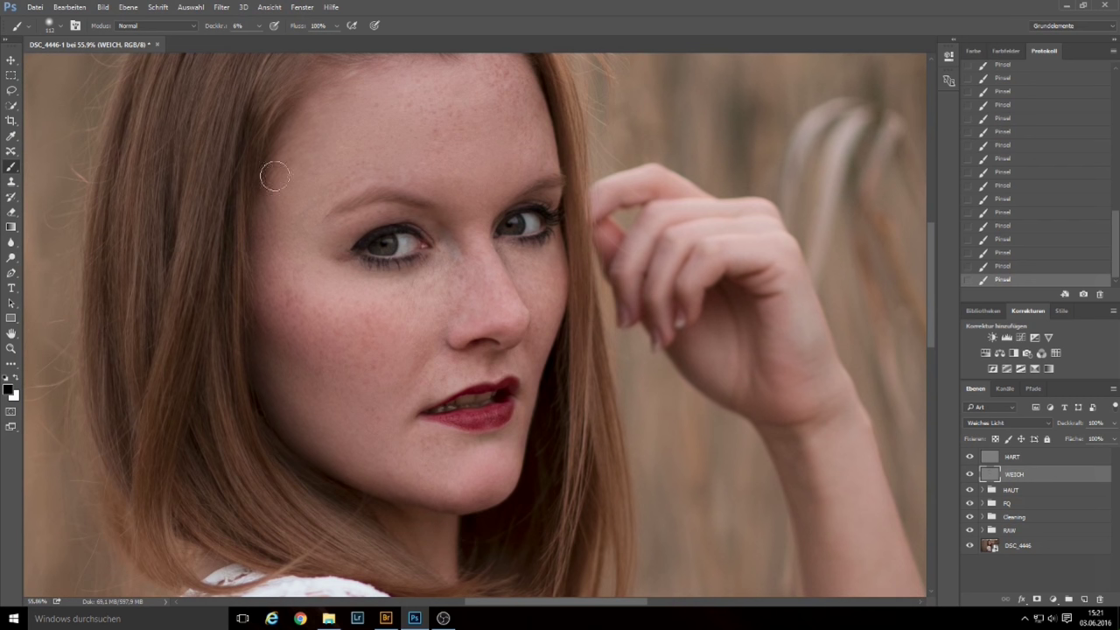
{"action": "right_click", "coordinate": [263, 295], "text": "alt"}
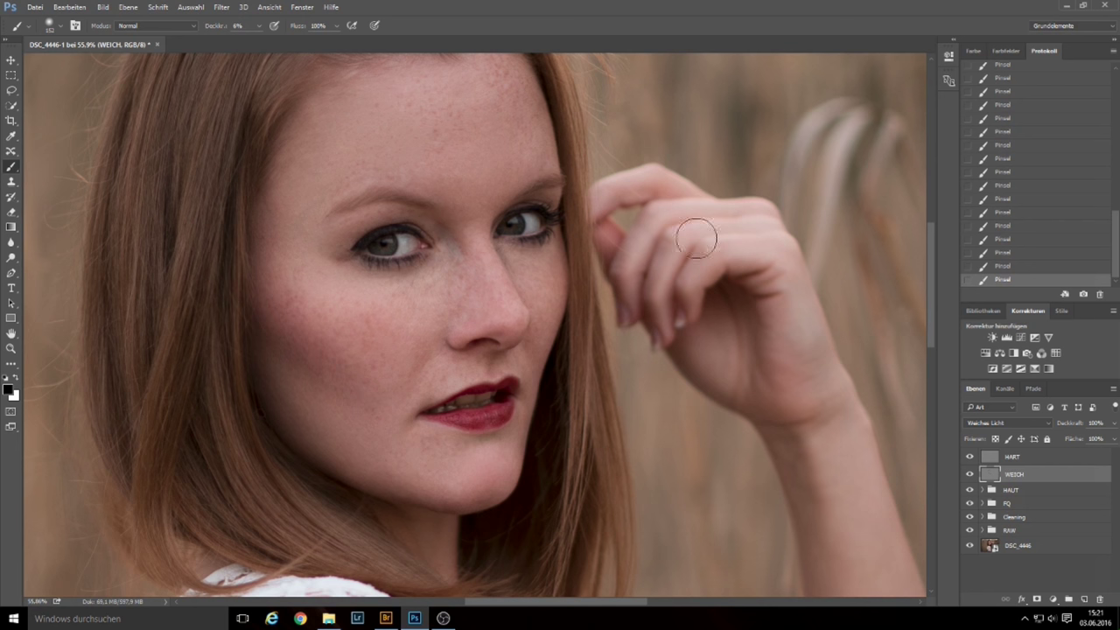
{"action": "left_click_drag", "start_coordinate": [465, 278], "coordinate": [498, 307]}
{"action": "left_click", "coordinate": [970, 474]}
- Brighten the cheek below the left eye and under-eye in white, resizing the brush 59–234 px
{"action": "key", "text": "x"}
{"action": "mouse_move", "coordinate": [399, 315]}
{"action": "left_mouse_down"}
{"action": "mouse_move", "coordinate": [362, 290]}
{"action": "mouse_move", "coordinate": [387, 298]}
{"action": "mouse_move", "coordinate": [400, 323]}
{"action": "mouse_move", "coordinate": [382, 326]}
{"action": "mouse_move", "coordinate": [425, 286]}
{"action": "mouse_move", "coordinate": [530, 348]}
{"action": "left_mouse_up"}
{"action": "key", "text": "bracketleft"}
{"action": "key", "text": "bracketleft"}
{"action": "key", "text": "bracketleft"}
{"action": "left_click_drag", "start_coordinate": [513, 283], "coordinate": [538, 298]}
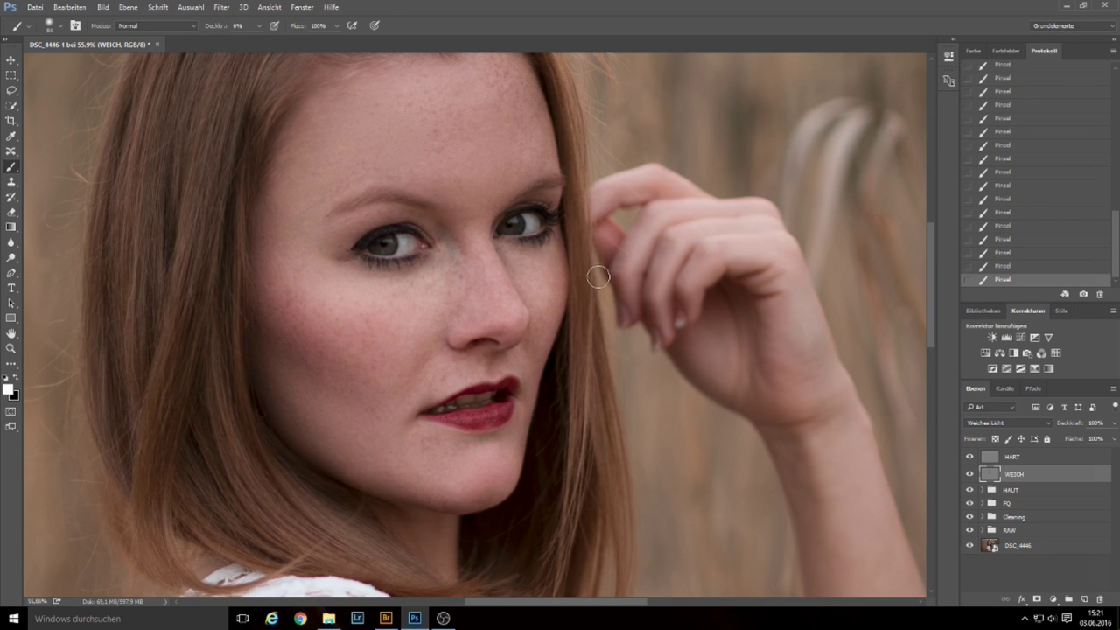
{"action": "right_click", "coordinate": [473, 211], "text": "alt"}
{"action": "right_click", "coordinate": [479, 203], "text": "alt"}
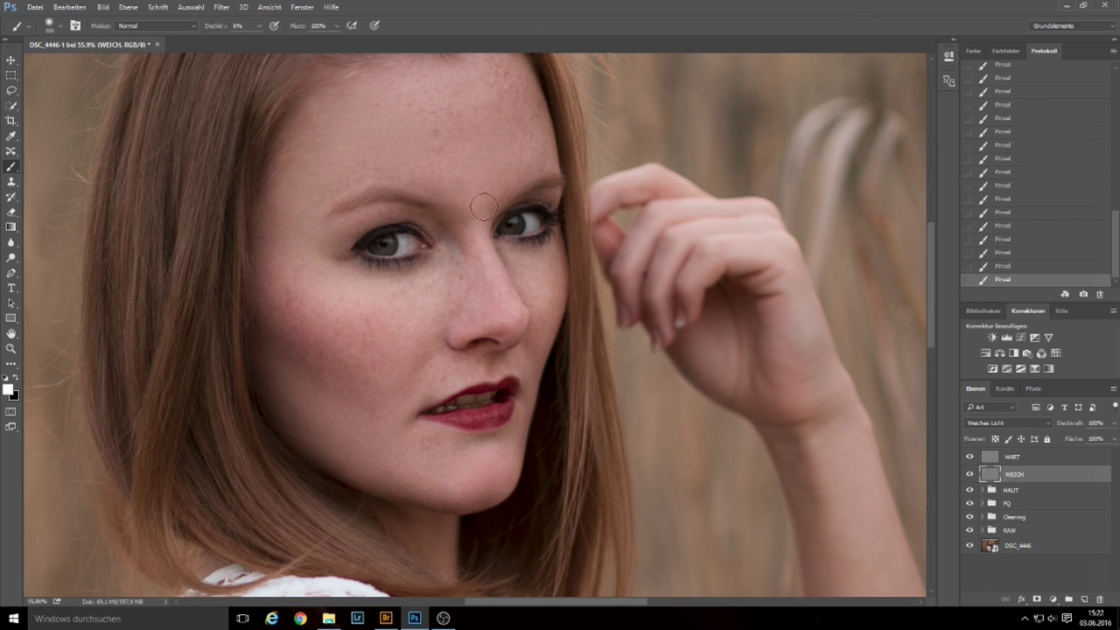
{"action": "right_click", "coordinate": [464, 117], "text": "alt"}
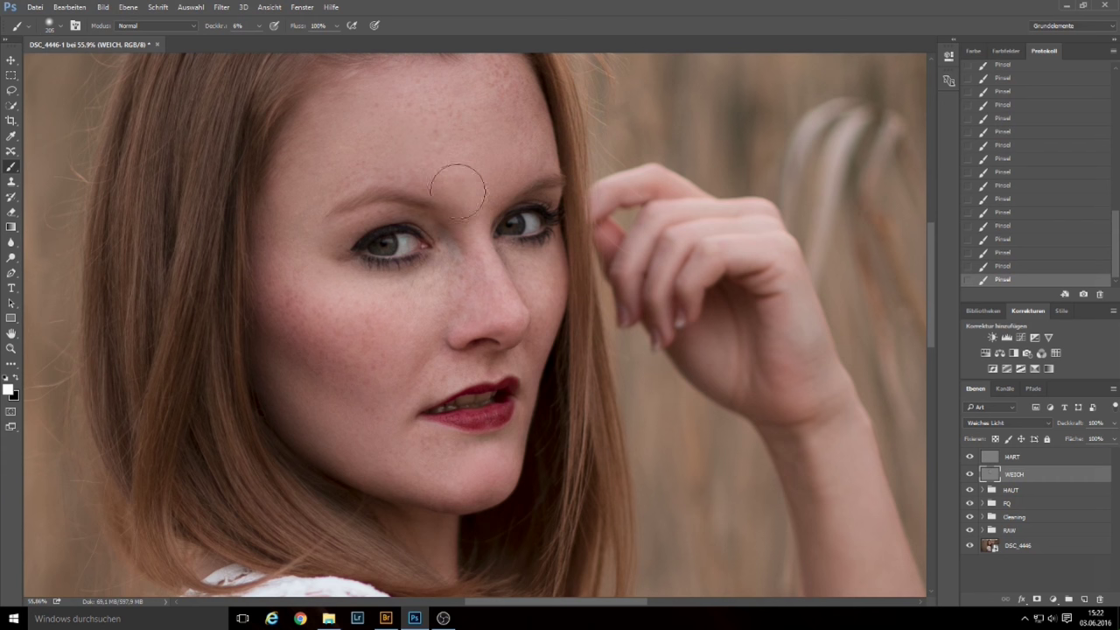
{"action": "scroll", "coordinate": [575, 281], "scroll_direction": "down", "scroll_amount": 4}
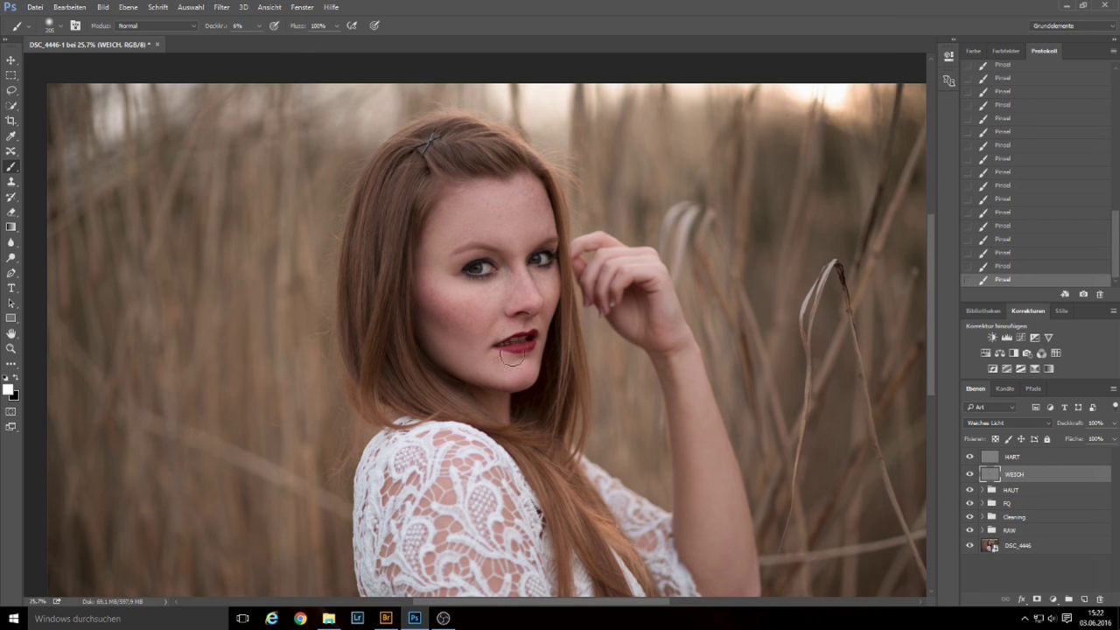
{"action": "left_click", "coordinate": [969, 476]}
{"action": "left_click", "coordinate": [969, 475]}
{"action": "left_click", "coordinate": [971, 475]}
{"action": "left_click", "coordinate": [970, 475]}
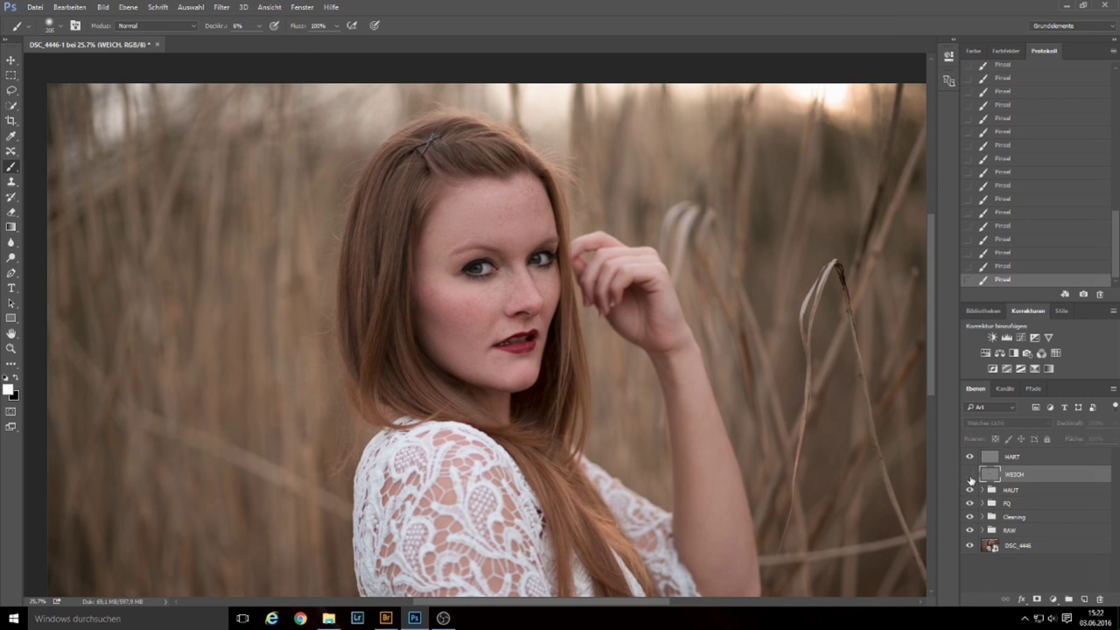
{"action": "left_click", "coordinate": [970, 475]}
{"action": "left_click", "coordinate": [970, 475]}
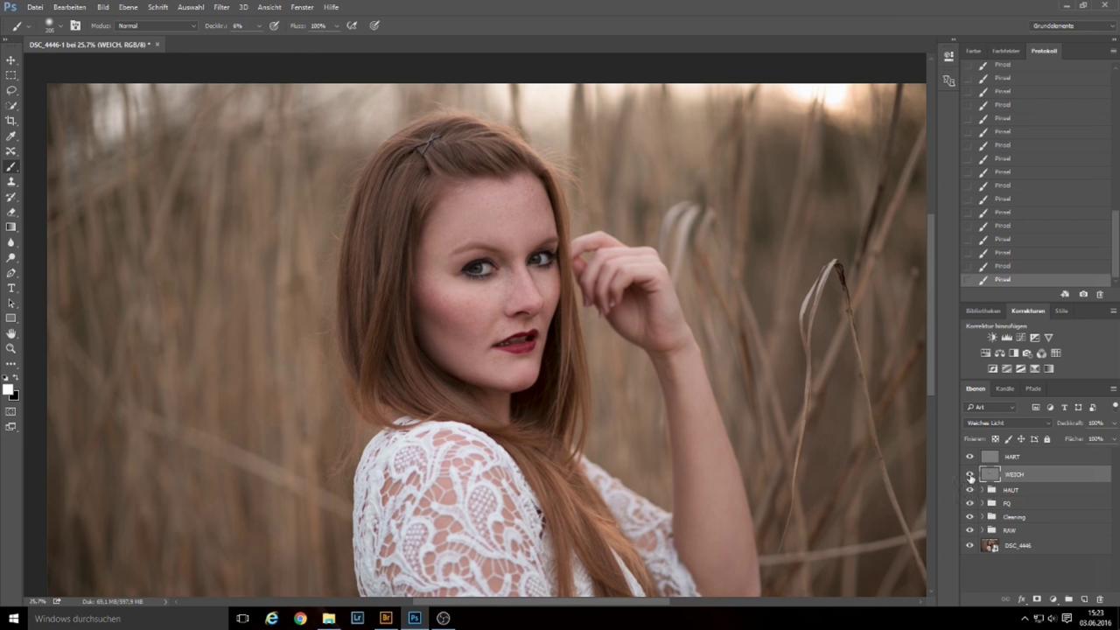
{"action": "left_click", "coordinate": [970, 475]}
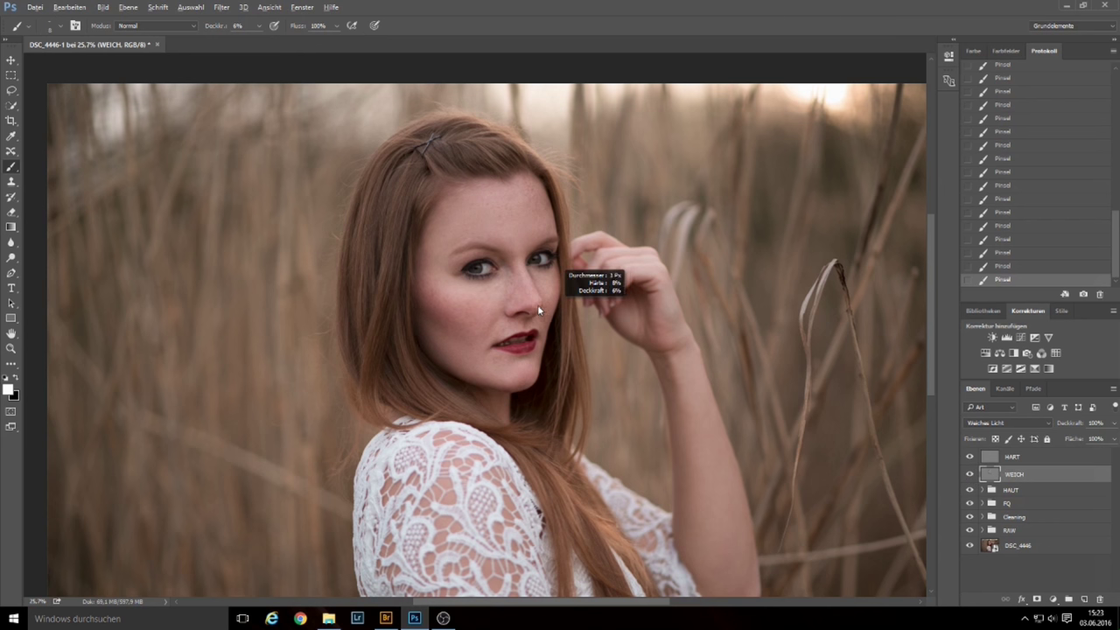
- Zoom in on the mouth, shrink the brush for lip and nose detail, then zoom out
{"action": "scroll", "coordinate": [569, 299], "scroll_direction": "up", "scroll_amount": 1}
{"action": "scroll", "coordinate": [569, 299], "scroll_direction": "up", "scroll_amount": 5}
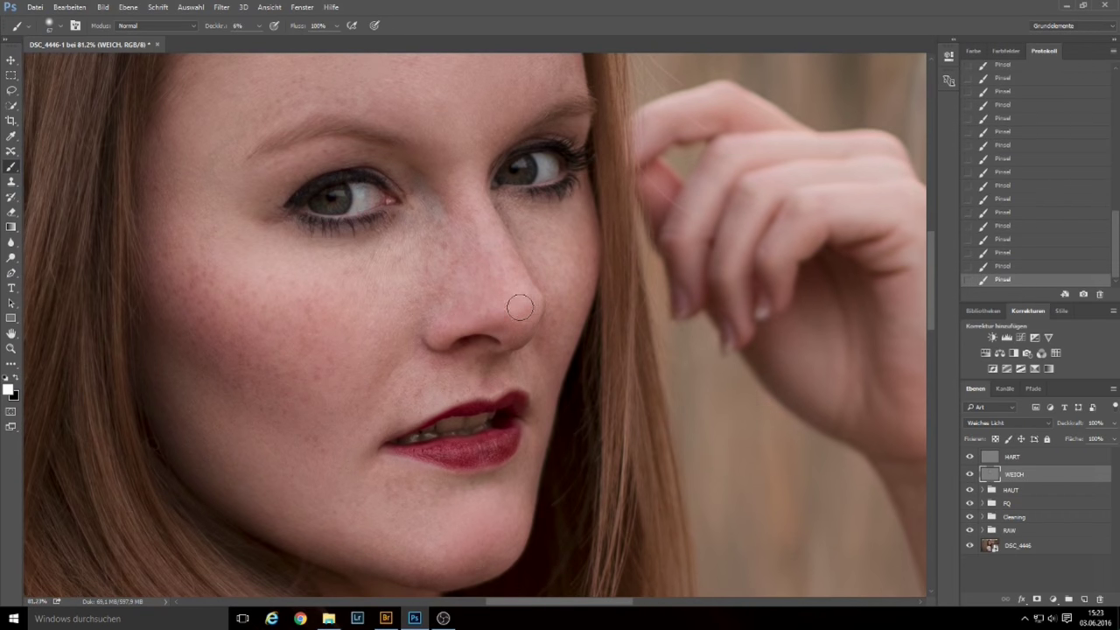
{"action": "left_click_drag", "start_coordinate": [514, 371], "coordinate": [495, 399]}
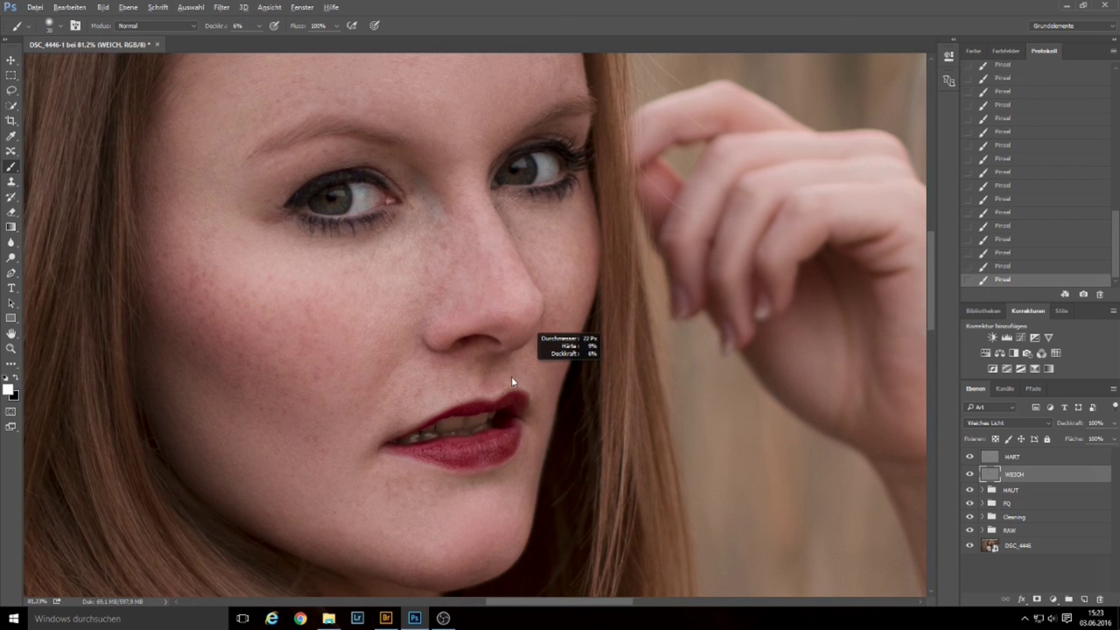
{"action": "scroll", "coordinate": [493, 400], "scroll_direction": "up", "scroll_amount": 6}
{"action": "scroll", "coordinate": [472, 410], "scroll_direction": "down", "scroll_amount": 3}
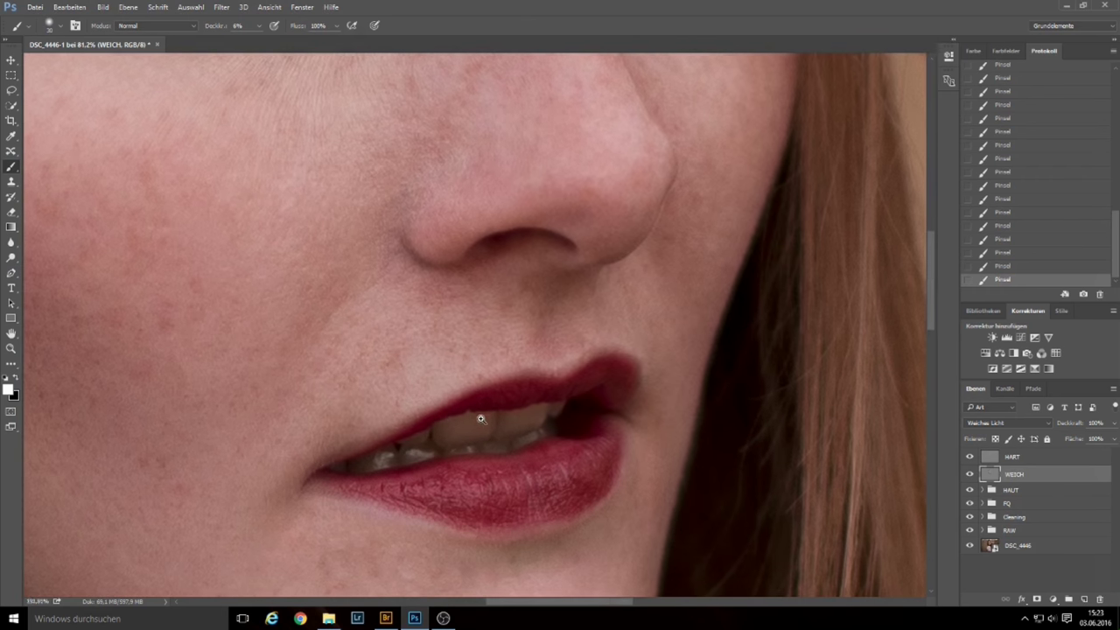
{"action": "left_click_drag", "start_coordinate": [462, 414], "coordinate": [450, 412]}
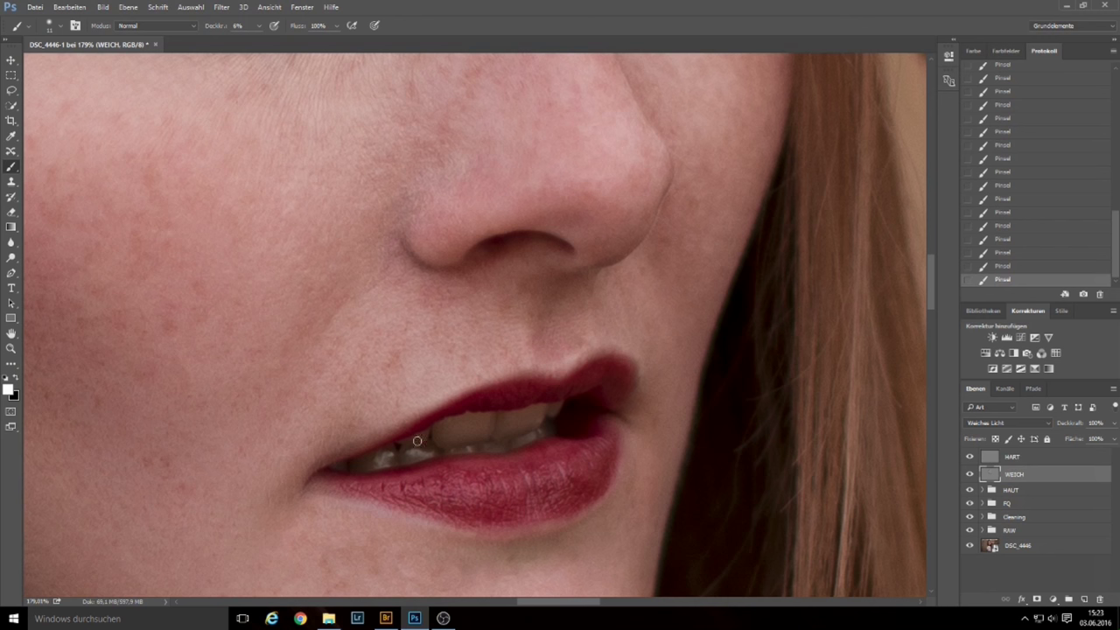
{"action": "left_click_drag", "start_coordinate": [568, 359], "coordinate": [500, 387]}
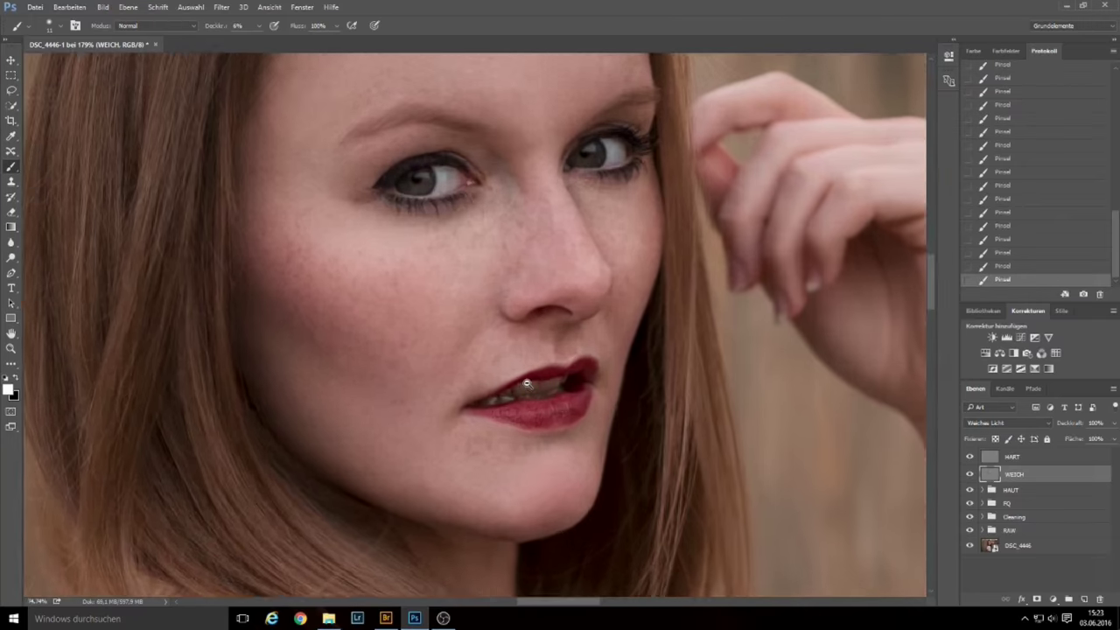
- Alternate black and white on the arm, reducing the brush to 115 px and smaller for the hand
{"action": "mouse_move", "coordinate": [500, 388]}
{"action": "left_mouse_down"}
{"action": "mouse_move", "coordinate": [744, 420]}
{"action": "mouse_move", "coordinate": [510, 300]}
{"action": "mouse_move", "coordinate": [514, 336]}
{"action": "left_mouse_up"}
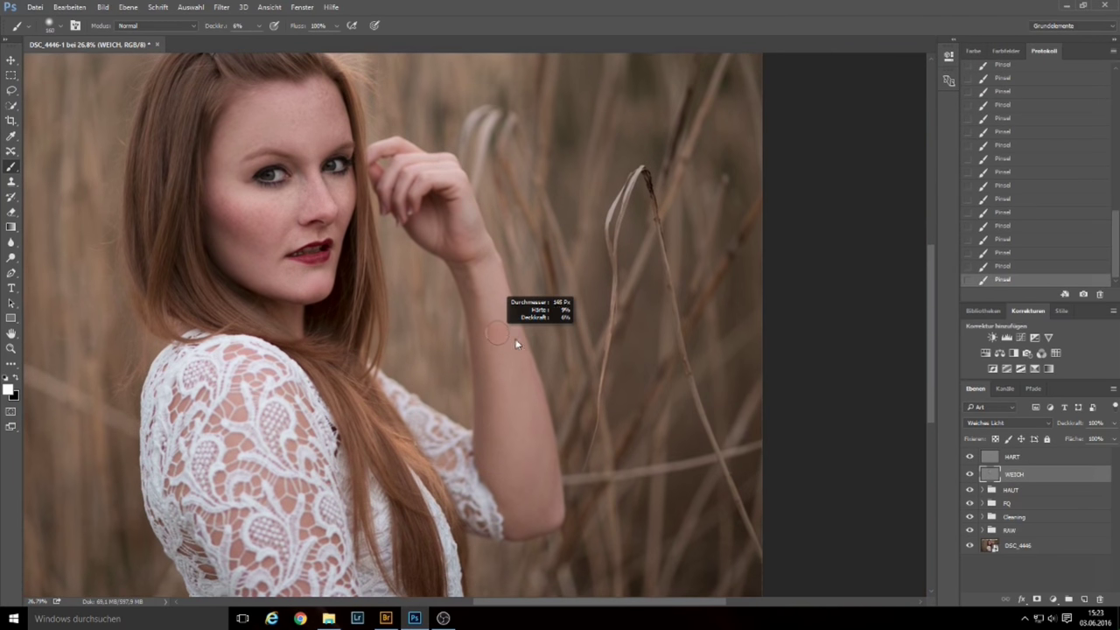
{"action": "key", "text": "x"}
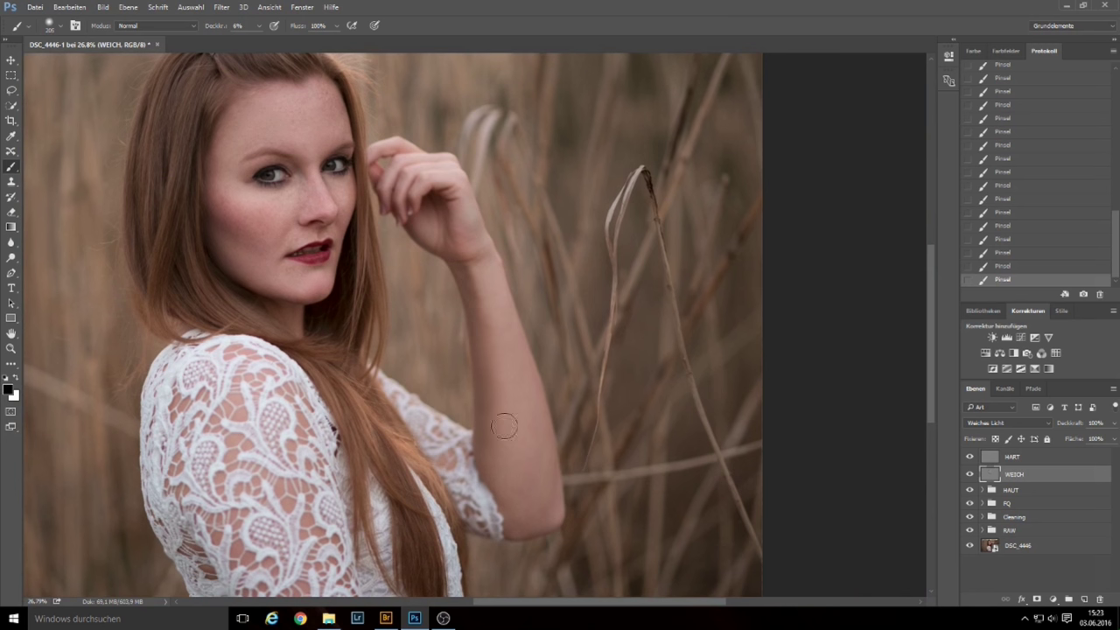
{"action": "key", "text": "x"}
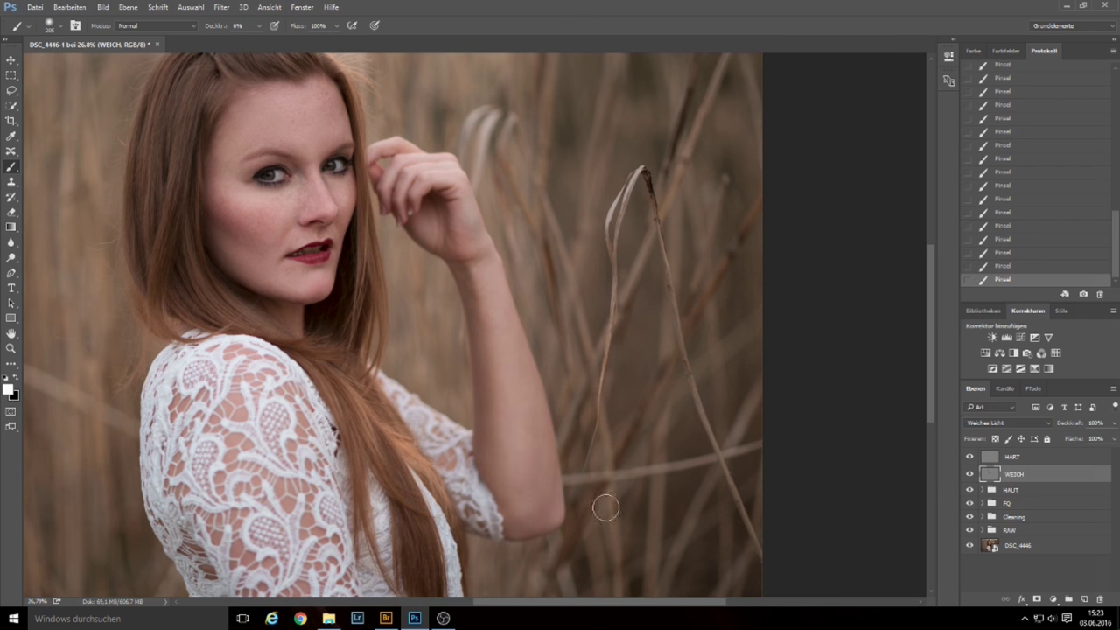
{"action": "key", "text": "x"}
{"action": "right_click", "coordinate": [504, 291]}
{"action": "left_click_drag", "start_coordinate": [519, 271], "coordinate": [490, 298]}
{"action": "scroll", "coordinate": [441, 168], "scroll_direction": "up", "scroll_amount": 3}
{"action": "scroll", "coordinate": [441, 168], "scroll_direction": "up", "scroll_amount": 2}
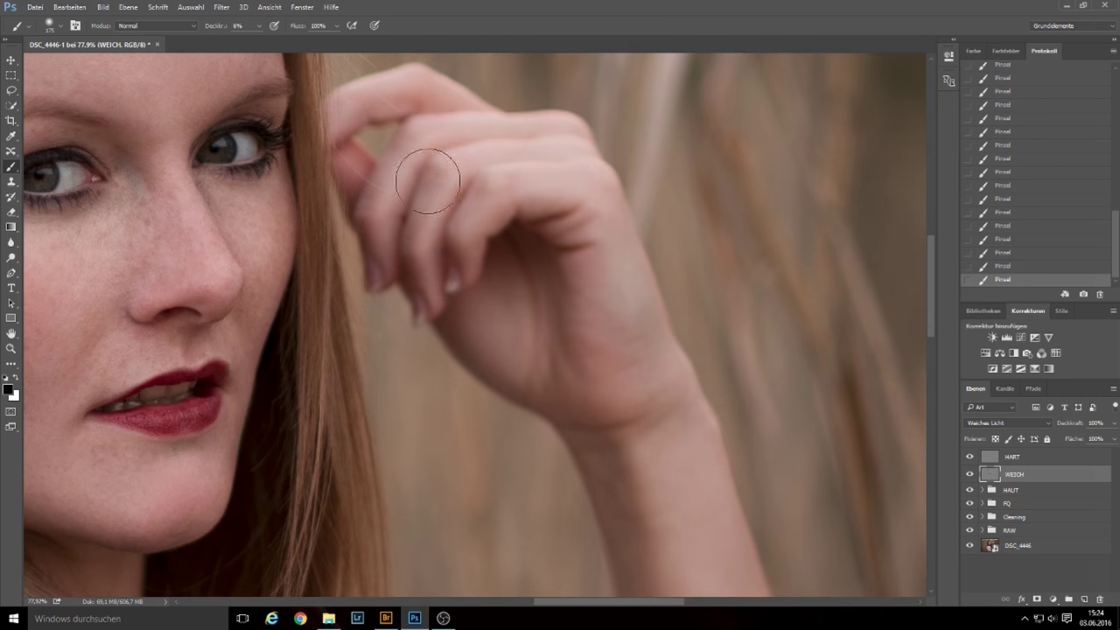
{"action": "left_click_drag", "start_coordinate": [419, 191], "coordinate": [403, 177]}
- Shape the cheek edge beside the hair with a smaller ~94 px brush, swapping black and white
{"action": "key", "text": "x"}
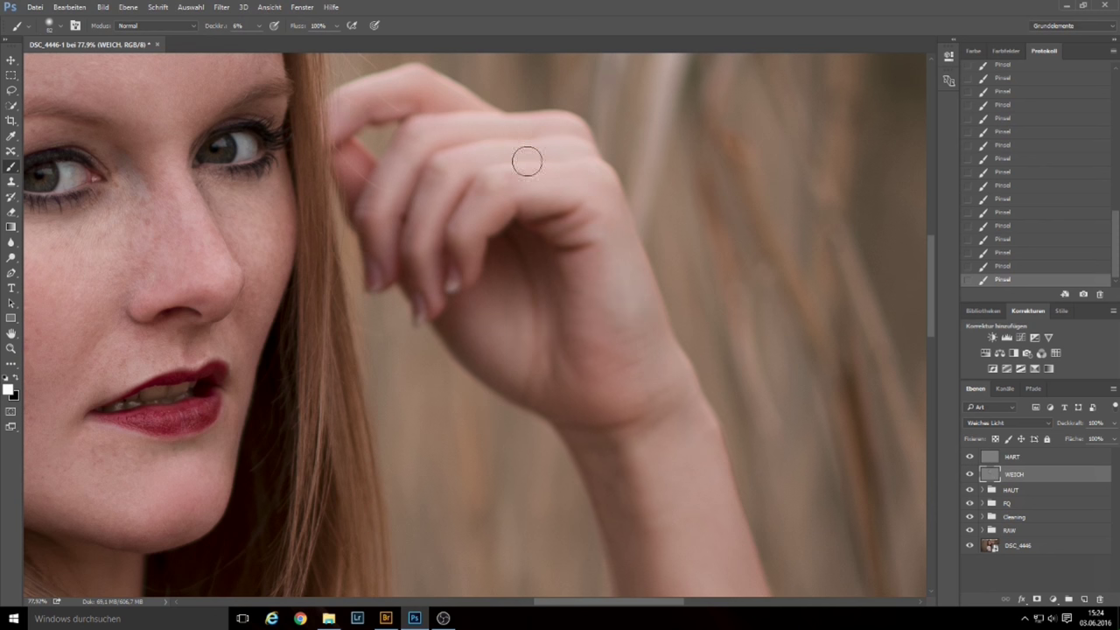
{"action": "key", "text": "bracketleft"}
{"action": "key", "text": "bracketleft"}
{"action": "key", "text": "x"}
{"action": "scroll", "coordinate": [320, 282], "scroll_direction": "down", "scroll_amount": 2}
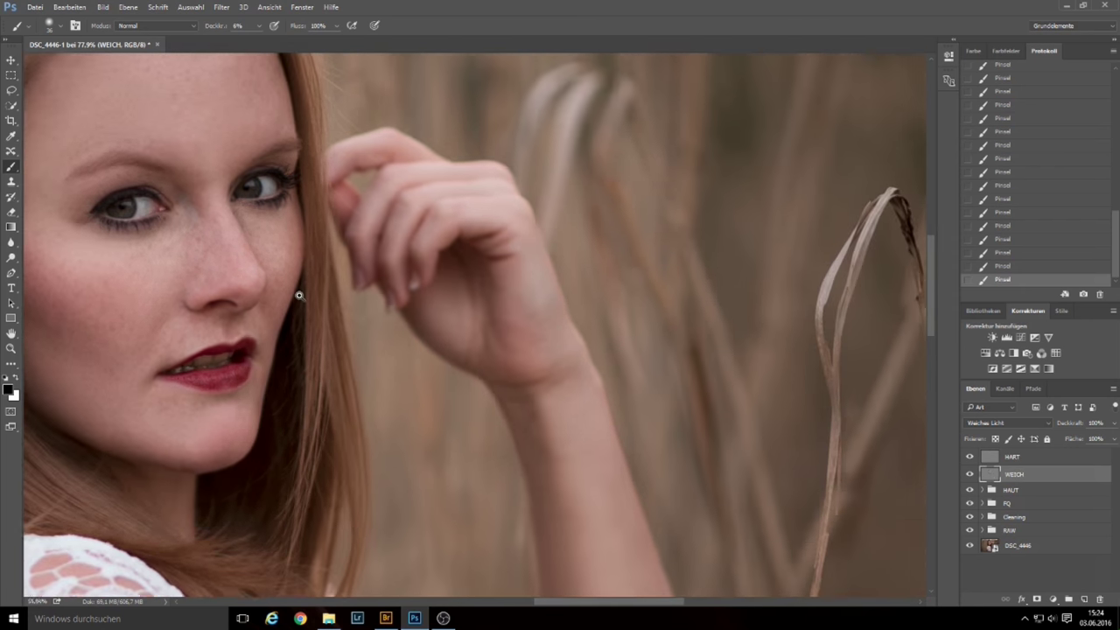
{"action": "scroll", "coordinate": [298, 293], "scroll_direction": "down", "scroll_amount": 2}
{"action": "scroll", "coordinate": [274, 306], "scroll_direction": "down", "scroll_amount": 1}
{"action": "scroll", "coordinate": [274, 306], "scroll_direction": "down", "scroll_amount": 1}
{"action": "scroll", "coordinate": [274, 307], "scroll_direction": "up", "scroll_amount": 5}
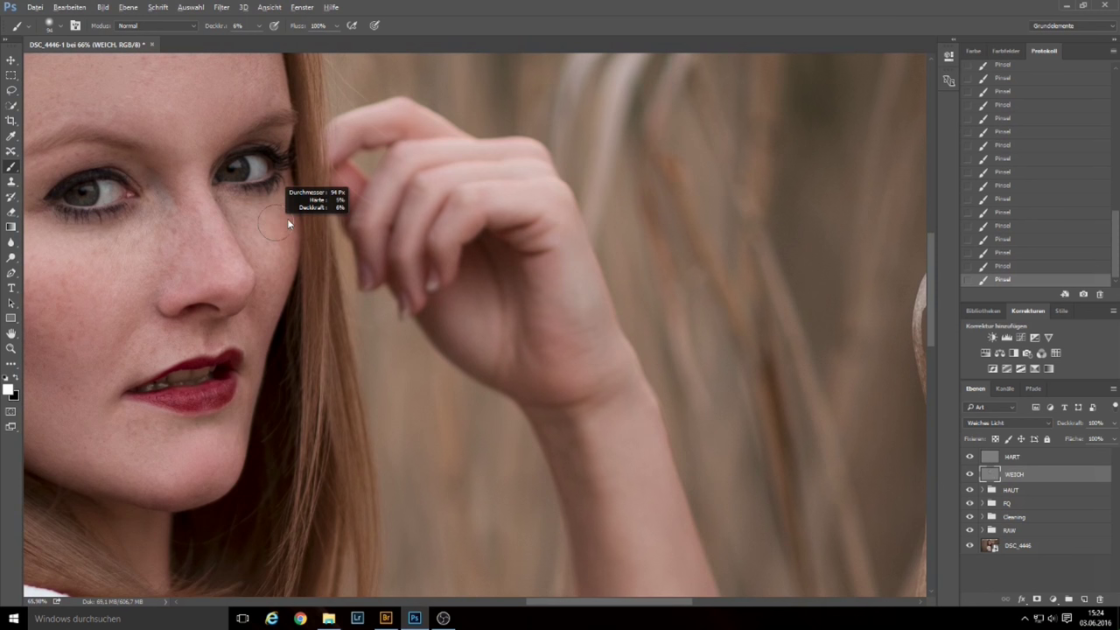
{"action": "left_click_drag", "start_coordinate": [291, 224], "coordinate": [287, 223]}
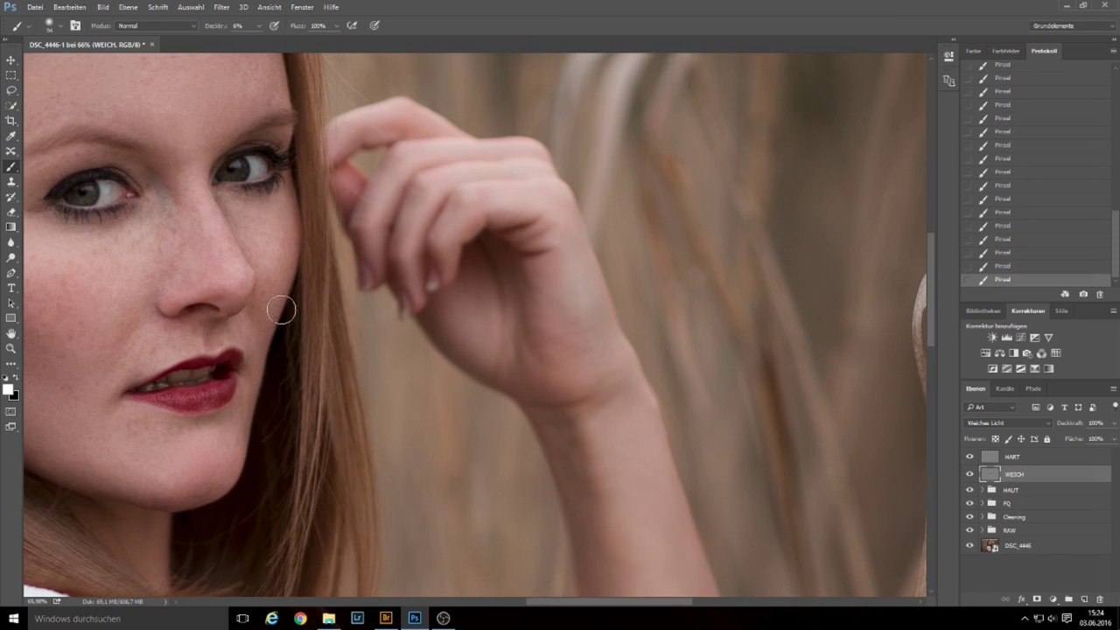
{"action": "key", "text": "x"}
{"action": "scroll", "coordinate": [374, 337], "scroll_direction": "down", "scroll_amount": 3}
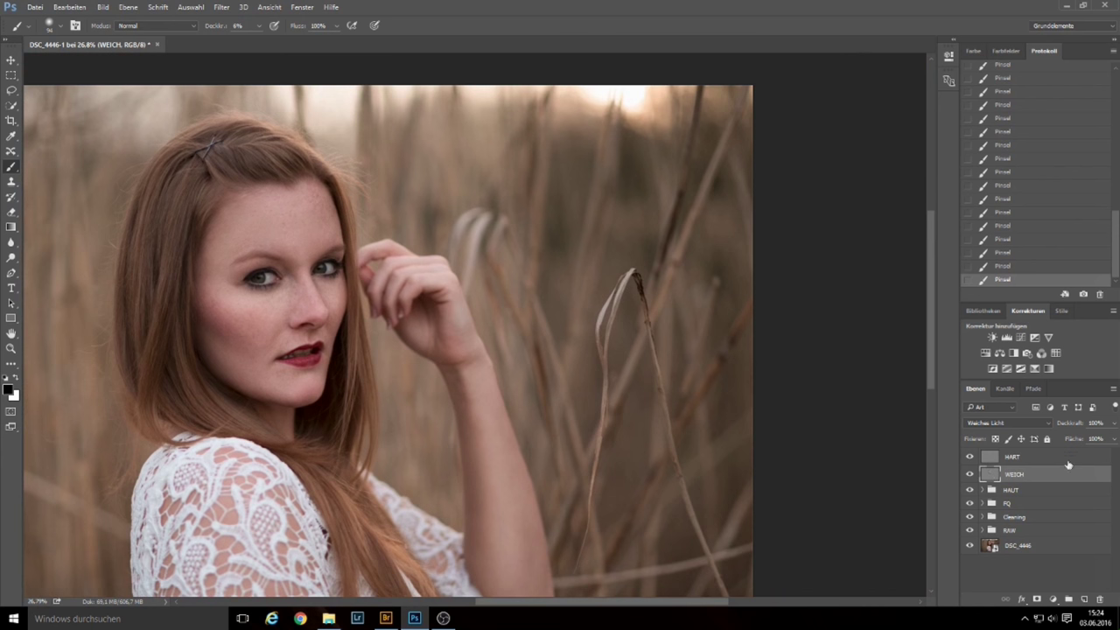
- Lower the WEICH layer's opacity to 64%
{"action": "left_click", "coordinate": [1114, 424]}
{"action": "left_click_drag", "start_coordinate": [1112, 440], "coordinate": [1094, 444]}
{"action": "left_click_drag", "start_coordinate": [1094, 445], "coordinate": [1091, 444]}
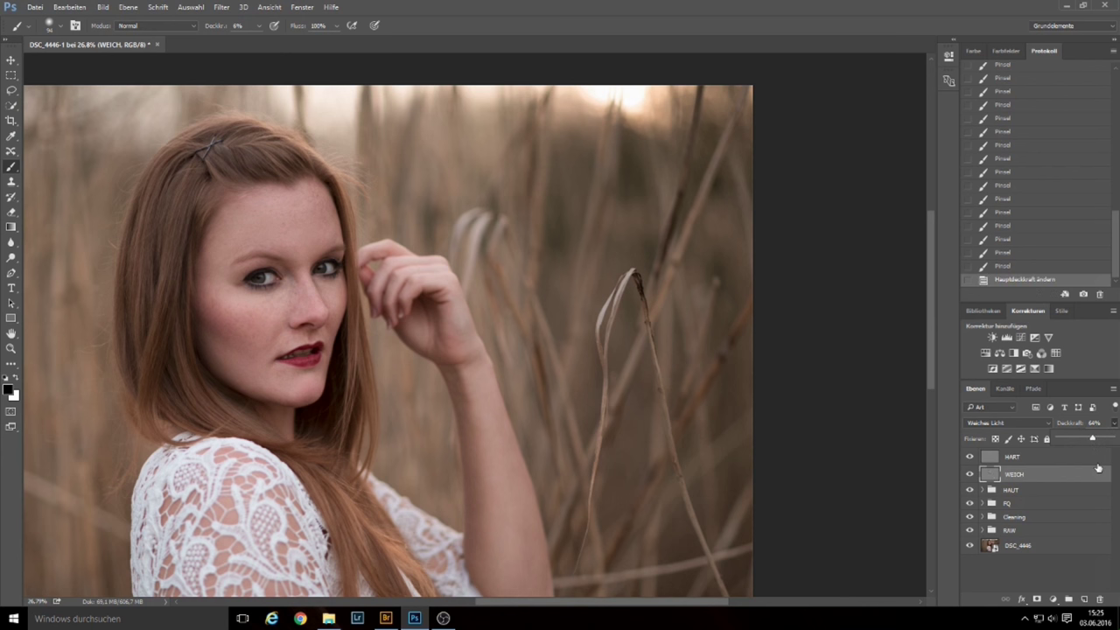
- Toggle WEICH's visibility to compare the face, then select the HART layer
{"action": "left_click", "coordinate": [970, 474]}
{"action": "left_click", "coordinate": [971, 474]}
{"action": "left_click", "coordinate": [1048, 460]}
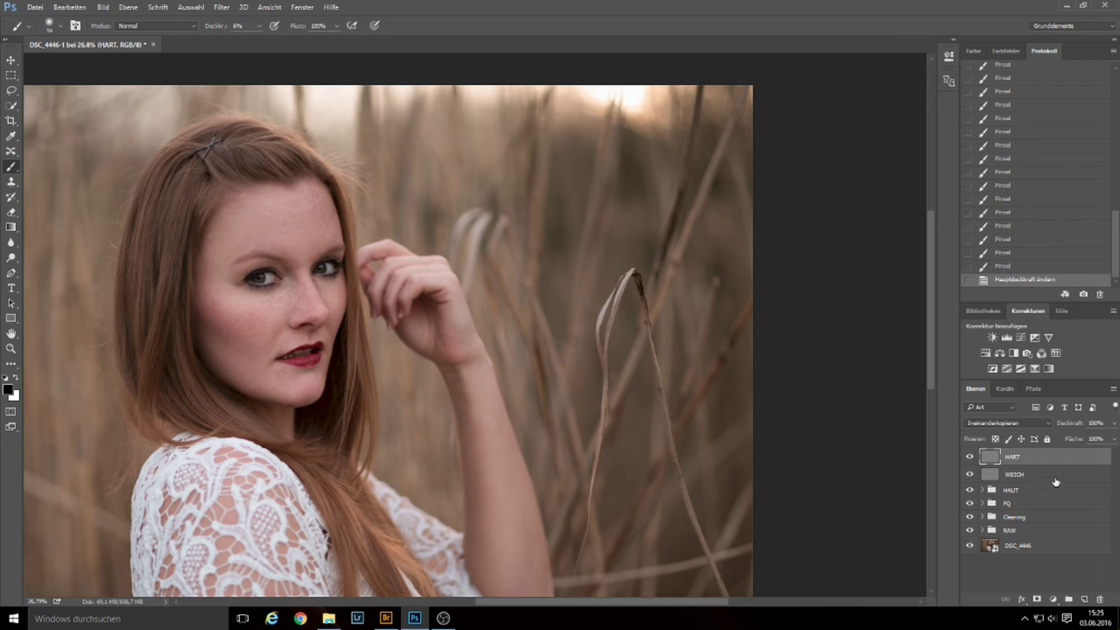
- Group the HART and WEICH layers and rename the group from 'Gruppe 1' to 'D&B'
{"action": "left_click", "coordinate": [1055, 475], "text": "shift"}
{"action": "left_click_drag", "start_coordinate": [1060, 479], "coordinate": [1069, 600]}
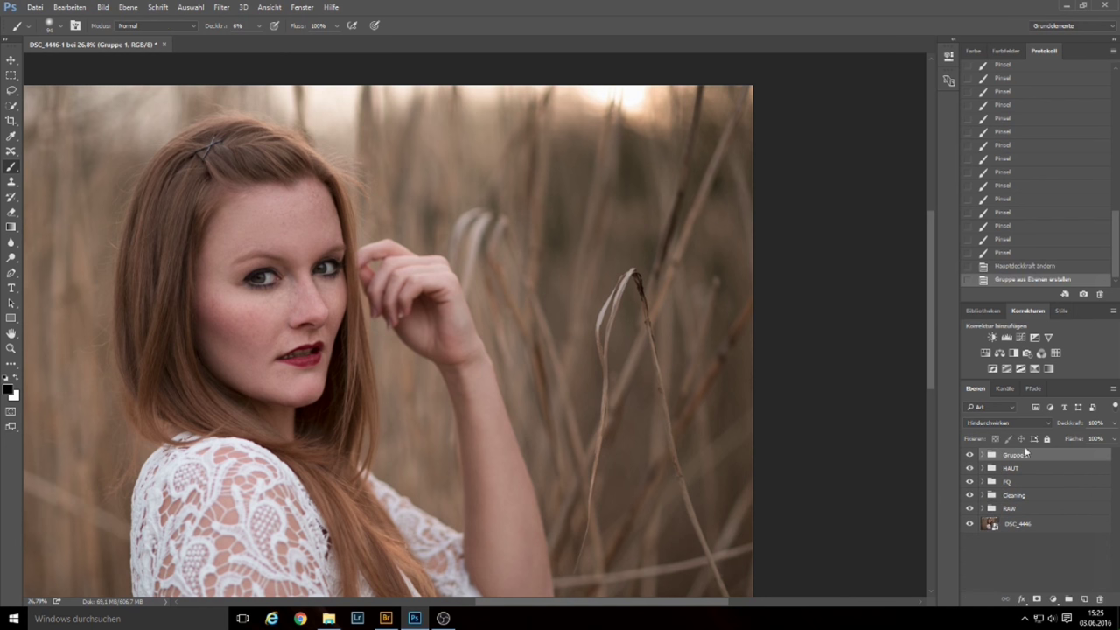
{"action": "double_click", "coordinate": [1025, 456]}
{"action": "key", "text": "BackSpace"}
{"action": "type", "text": "D&B"}
- Commit the D&B group name and toggle the group's visibility to compare the portrait
{"action": "left_click", "coordinate": [1047, 565]}
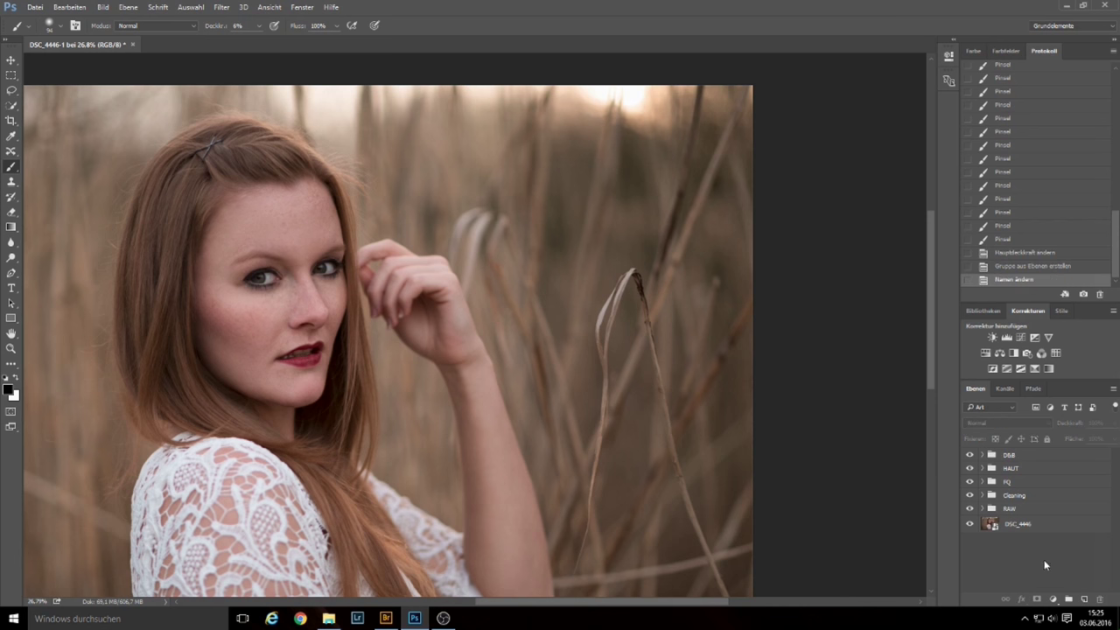
{"action": "left_click", "coordinate": [984, 455]}
{"action": "left_click", "coordinate": [969, 455]}
{"action": "left_click", "coordinate": [971, 455]}
{"action": "left_click", "coordinate": [970, 455]}
{"action": "left_click", "coordinate": [970, 455]}
{"action": "left_click", "coordinate": [970, 455]}
- Switch the D&B shading off and on for repeated before/after views, leaving it visible
{"action": "left_click", "coordinate": [971, 455]}
{"action": "left_click", "coordinate": [970, 455]}
{"action": "left_click", "coordinate": [970, 455]}
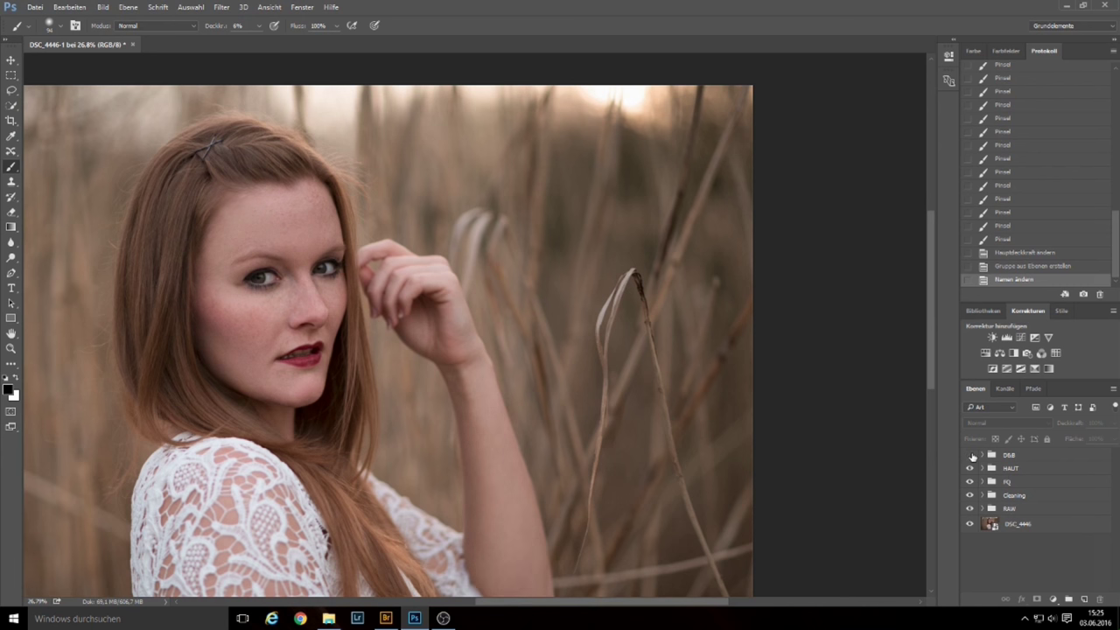
{"action": "left_click", "coordinate": [971, 455]}
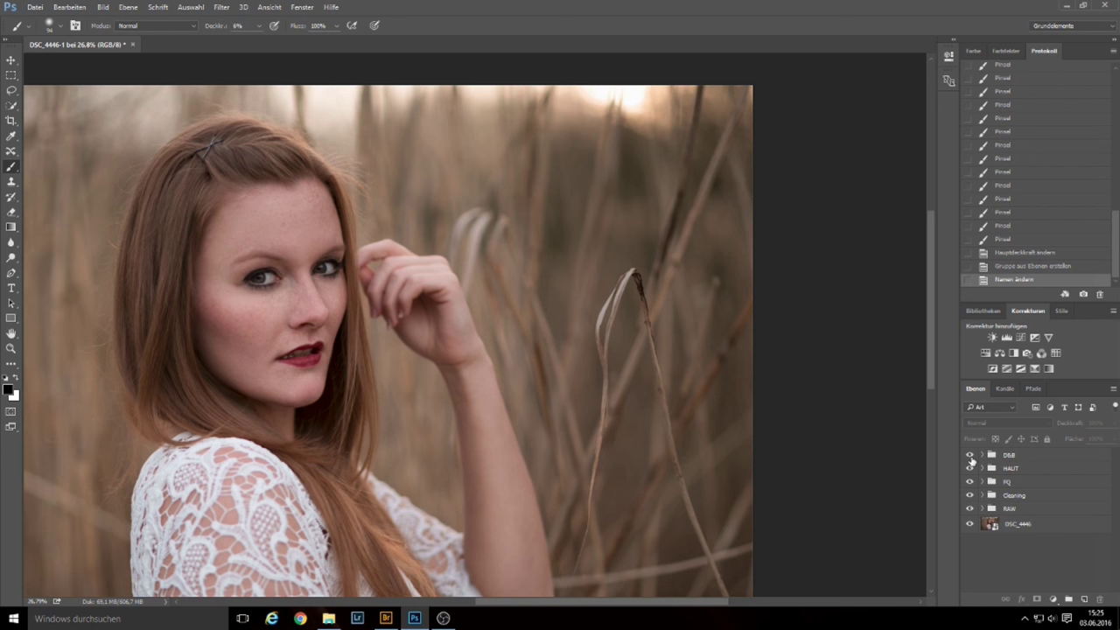
{"action": "left_click", "coordinate": [971, 456]}
{"action": "left_click", "coordinate": [971, 455]}
{"action": "left_click", "coordinate": [970, 456]}
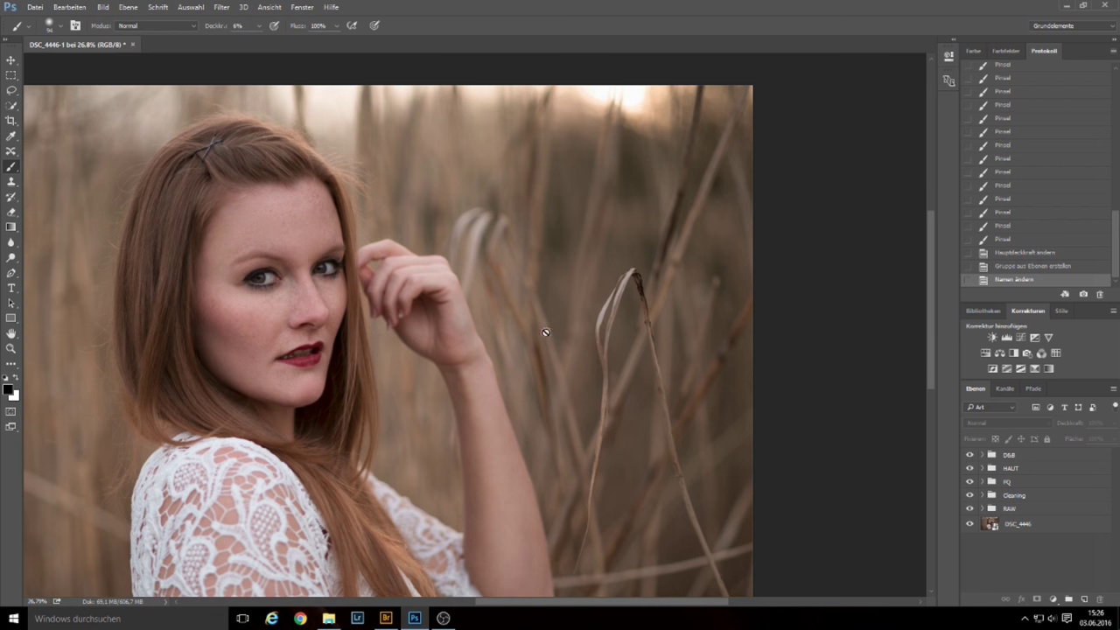